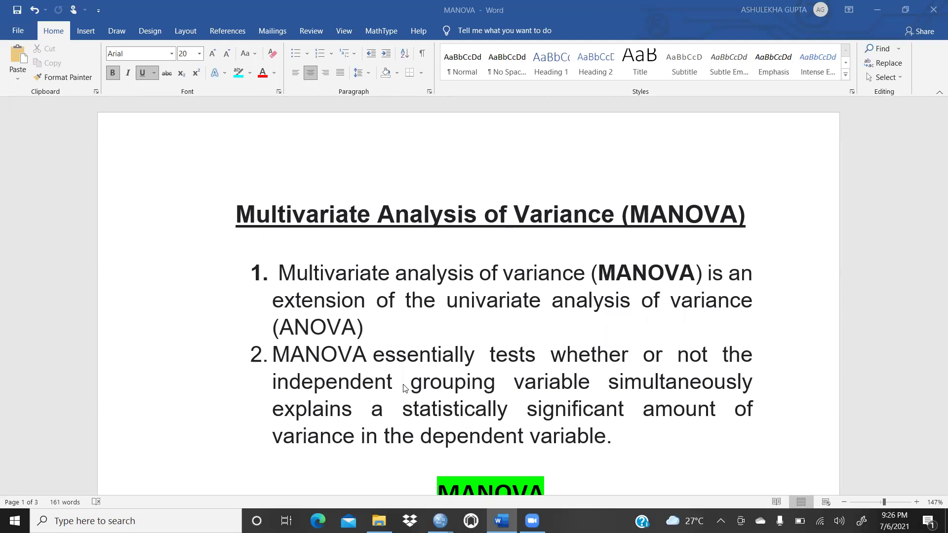
Change "Factors" to "Factor" in the bullet that defines One Way MANOVA
scroll(404, 381, down, 2)
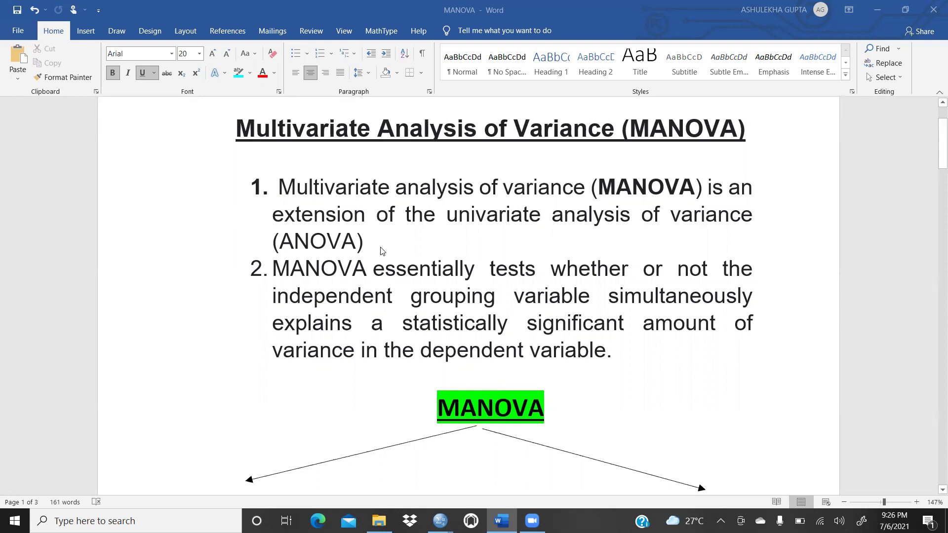
scroll(472, 388, down, 5)
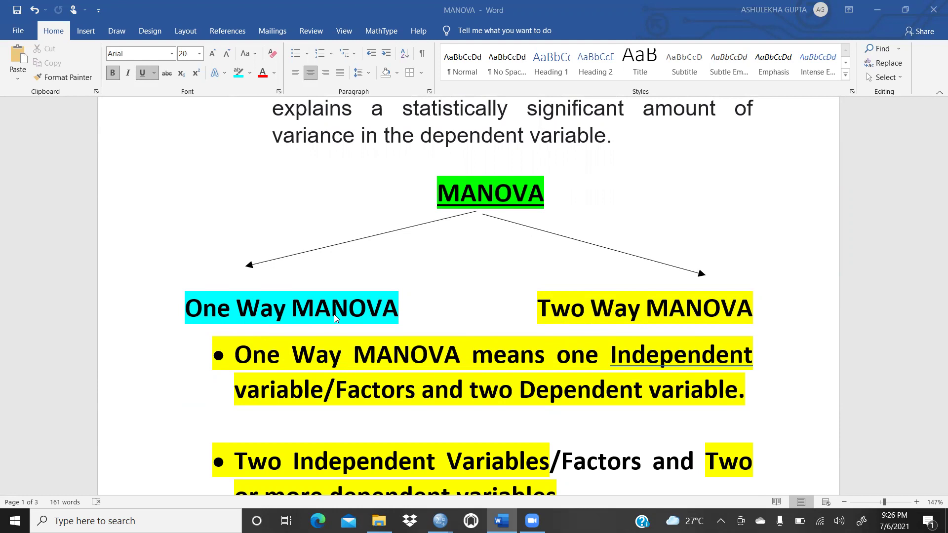
scroll(335, 319, down, 1)
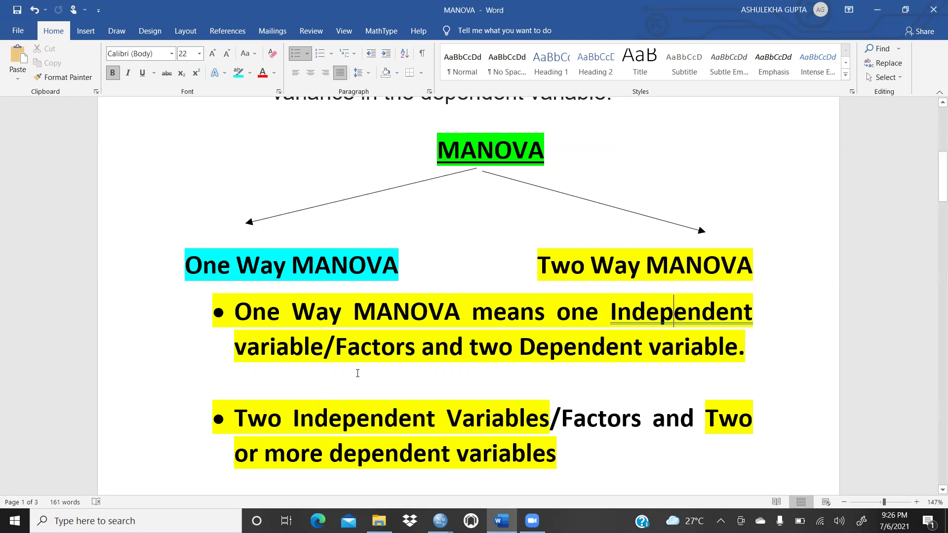
click(418, 347)
key(BackSpace)
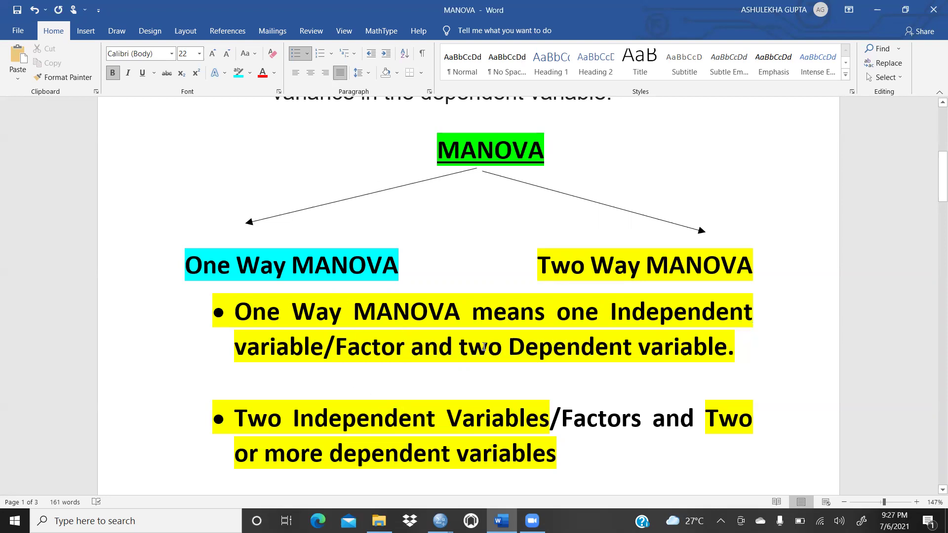
Highlight the assumption "DVs at Interval or Ratio Scale (Continuous)" in turquoise
scroll(484, 333, up, 3)
scroll(484, 332, up, 1)
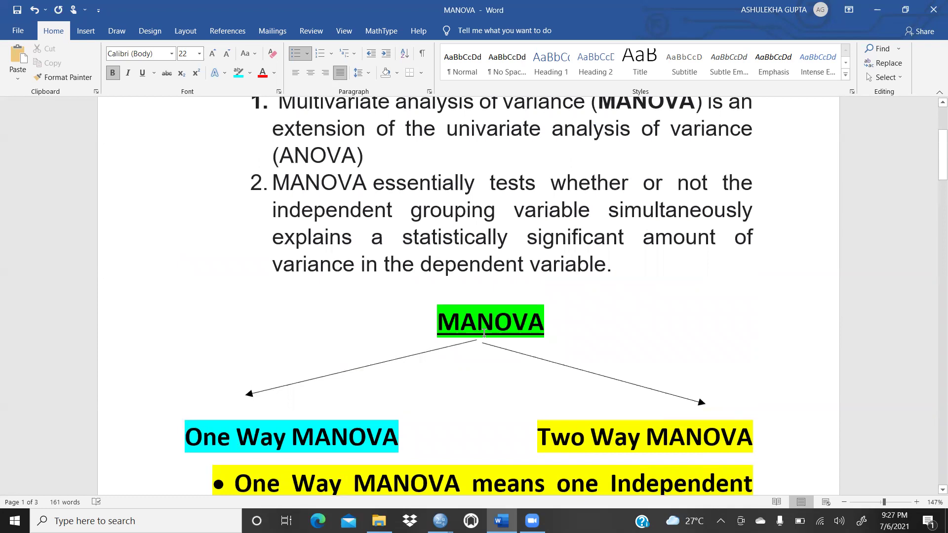
scroll(484, 332, down, 2)
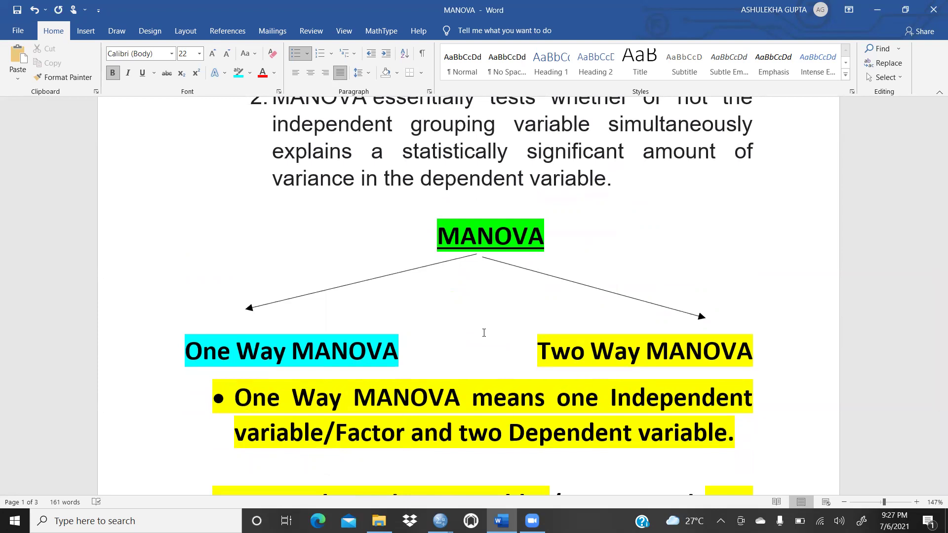
scroll(484, 333, down, 2)
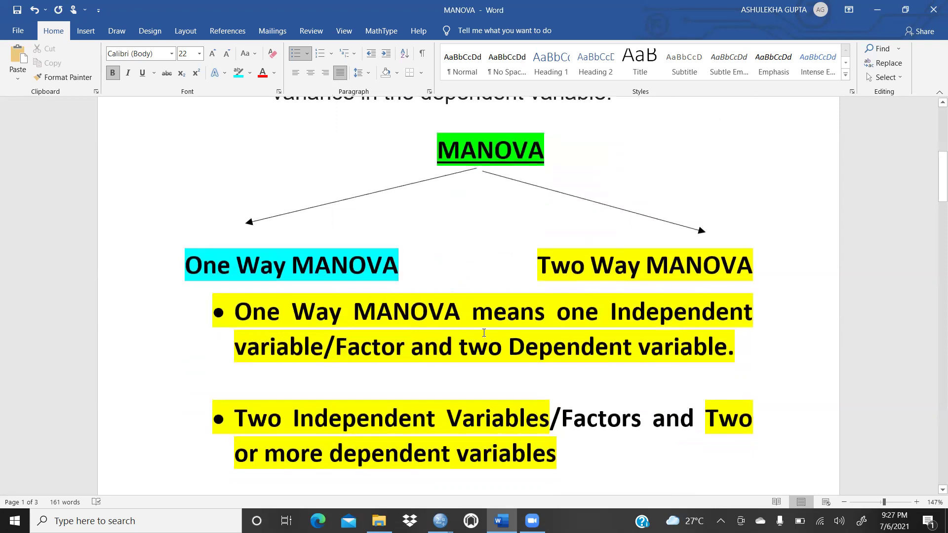
scroll(484, 333, down, 3)
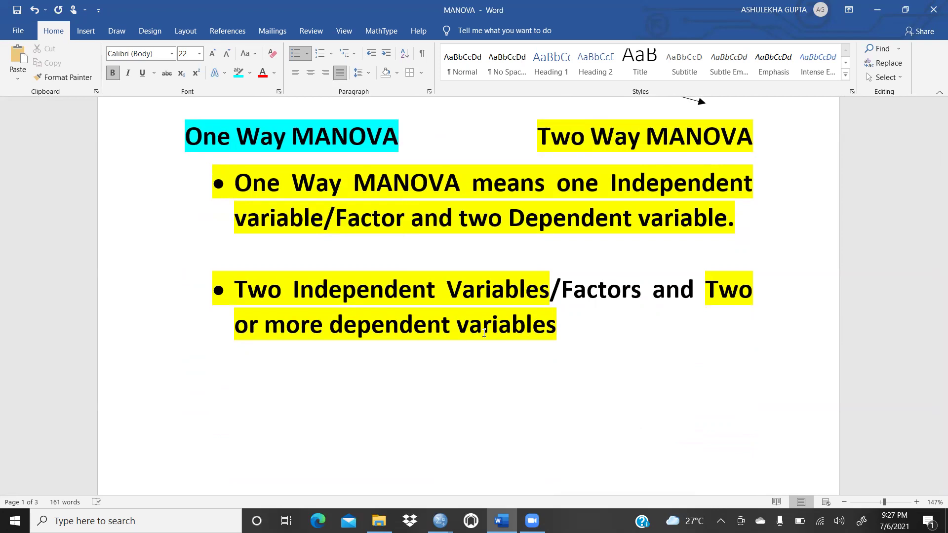
scroll(484, 332, down, 10)
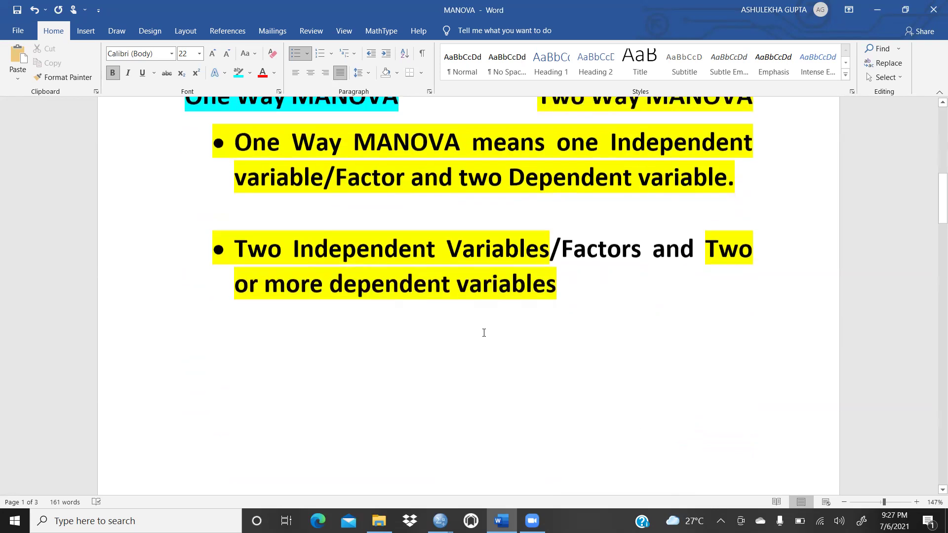
scroll(484, 333, down, 5)
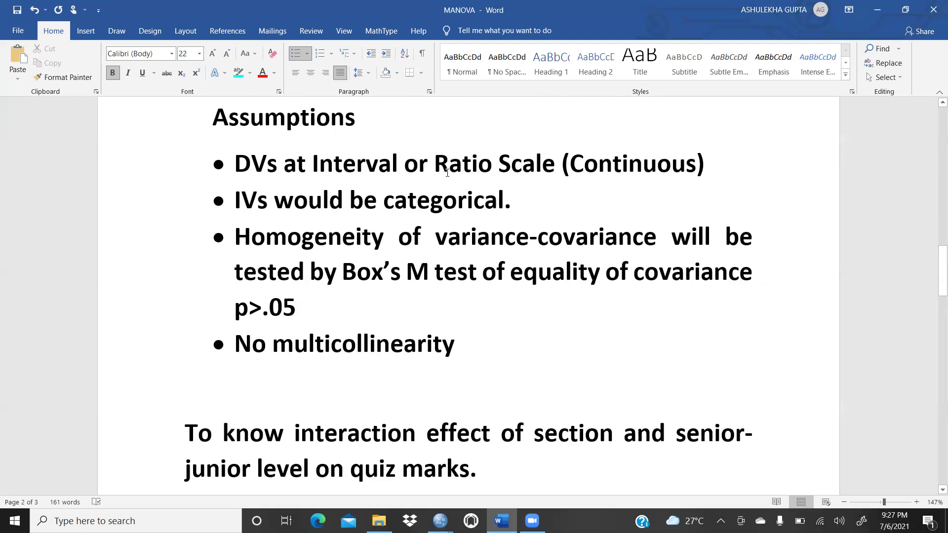
drag(706, 159, 232, 163)
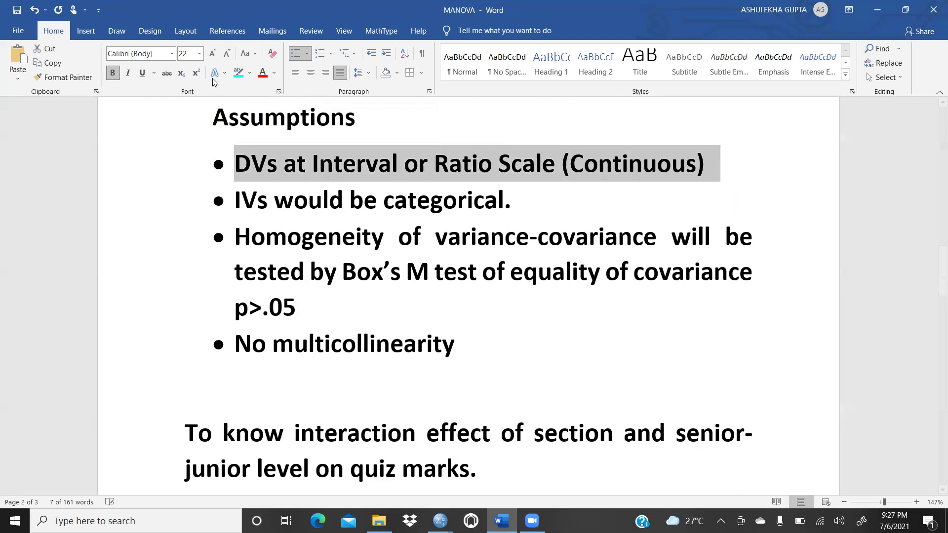
click(238, 73)
key(Left)
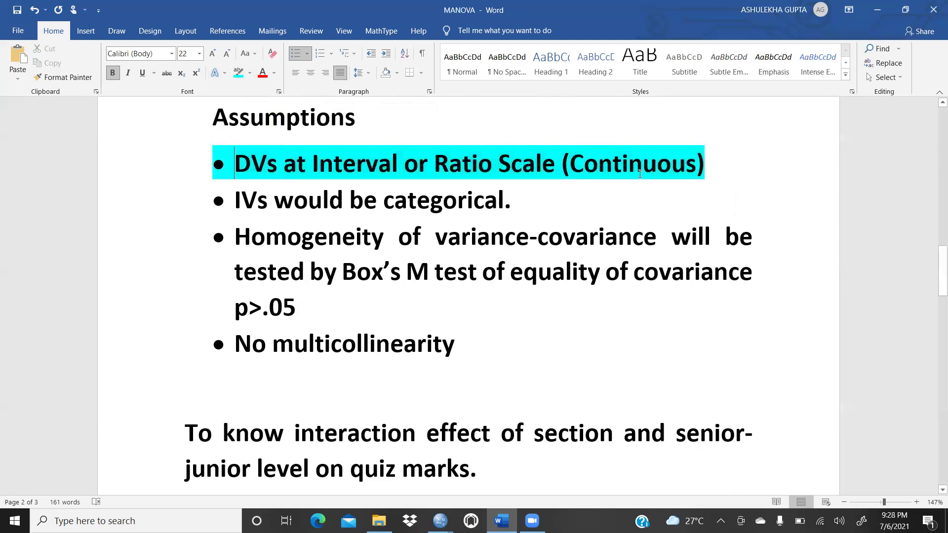
Highlight "Box's M test" in yellow in the homogeneity of variance-covariance assumption
drag(569, 163, 709, 162)
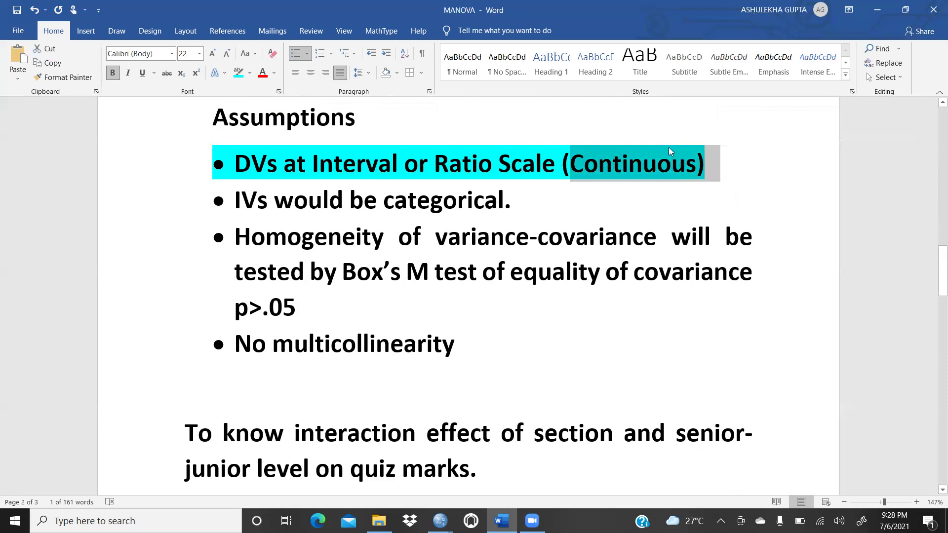
drag(232, 203, 513, 208)
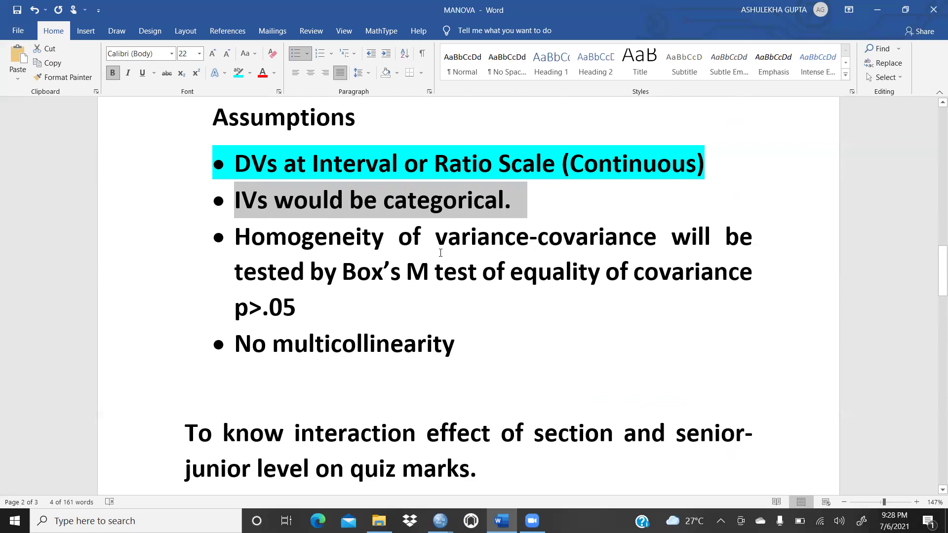
drag(342, 271, 482, 273)
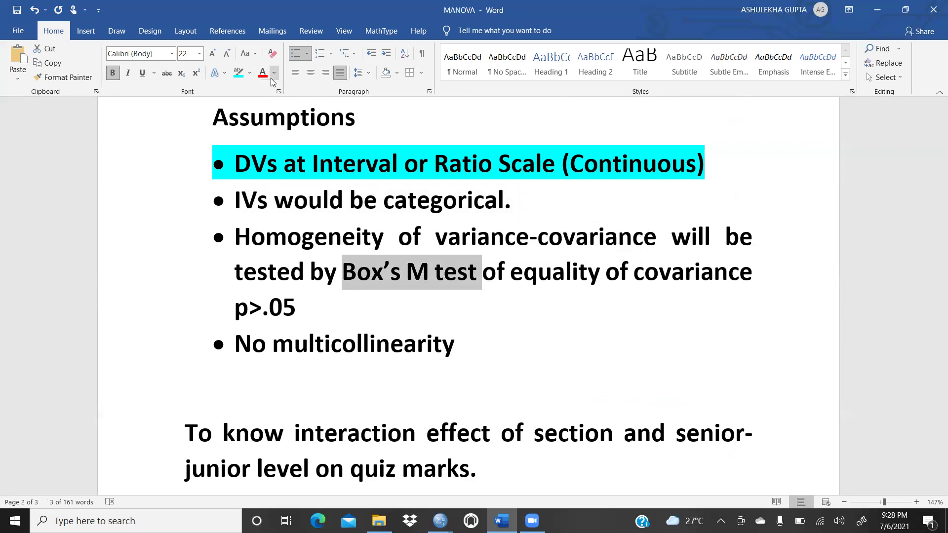
click(251, 75)
click(244, 96)
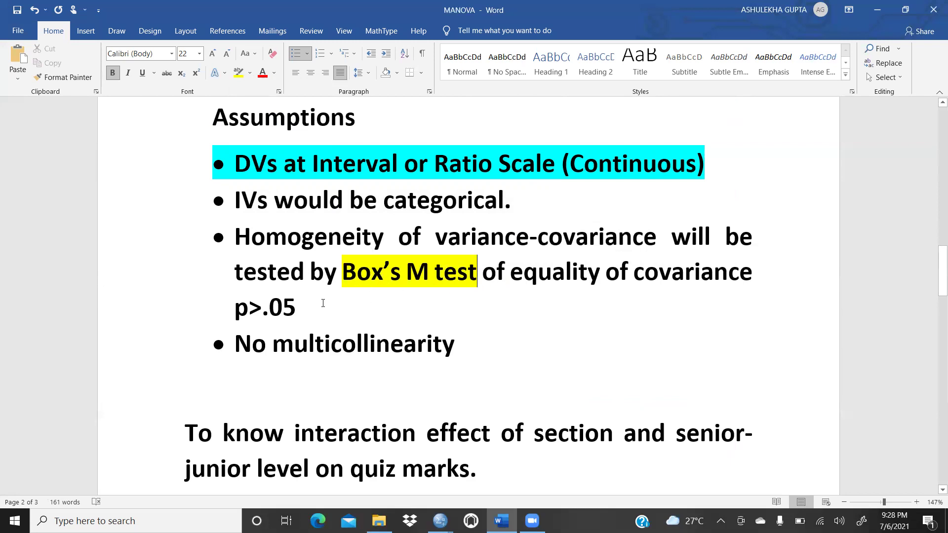
Insert a space after "p" in "p>.05" and highlight "equality of covariance p >.05" in yellow
drag(510, 274, 597, 300)
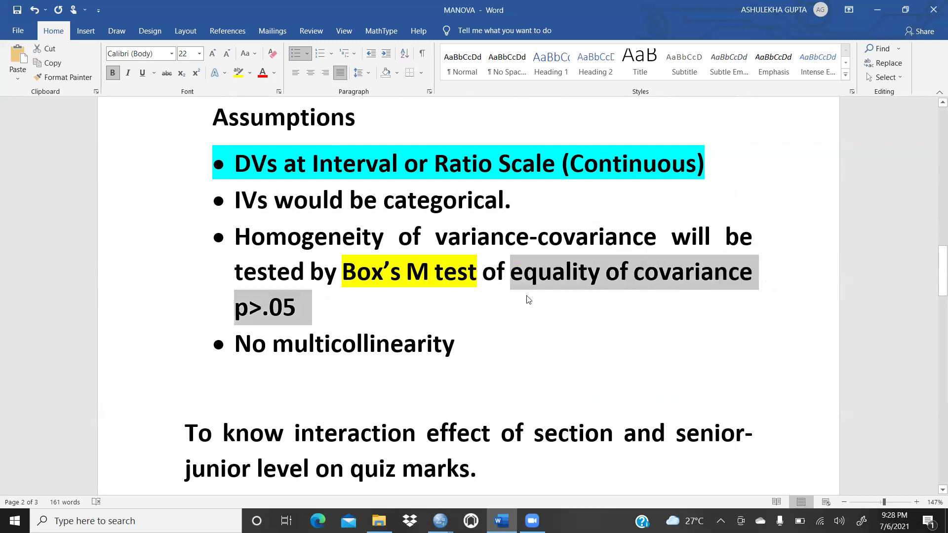
click(250, 309)
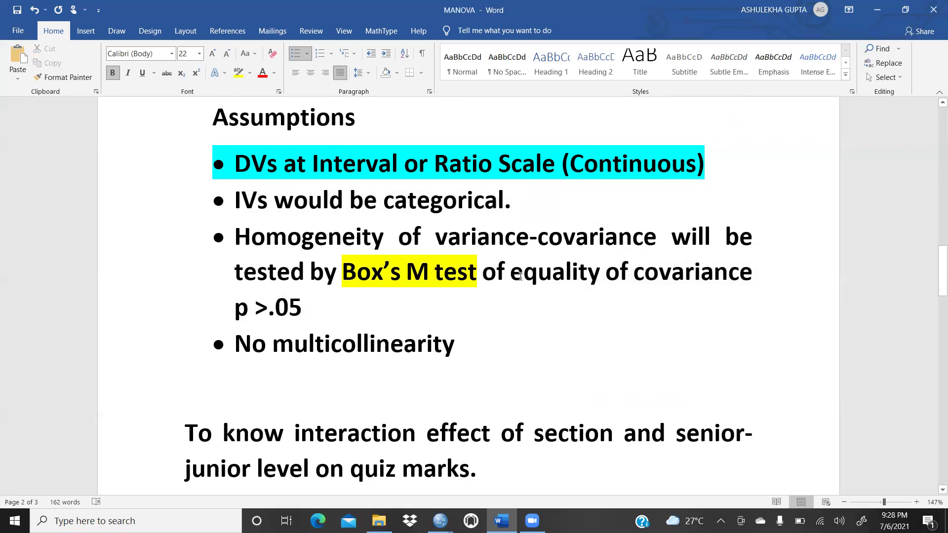
drag(518, 276, 544, 301)
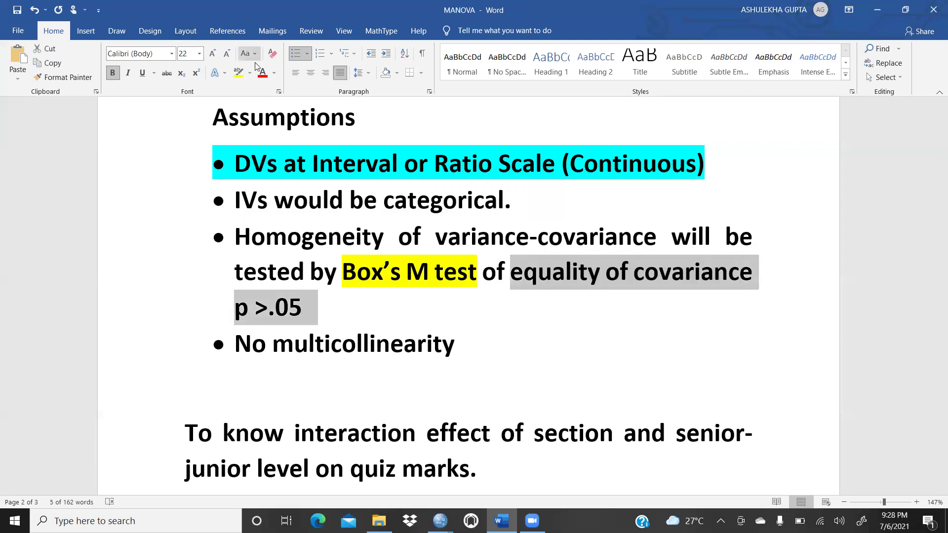
click(237, 73)
key(Right)
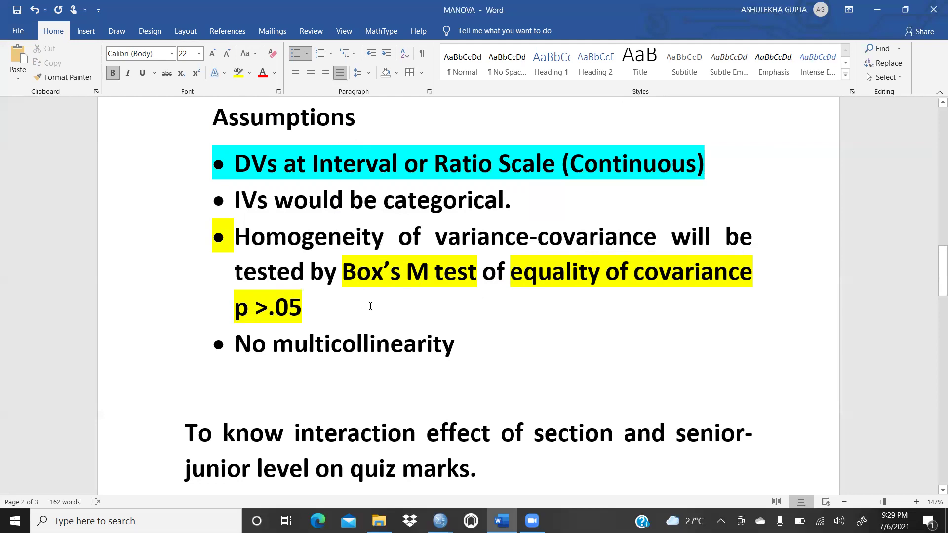
Select the "No multicollinearity" assumption, then the interaction-effect objective below it, and save the document
drag(237, 344, 475, 344)
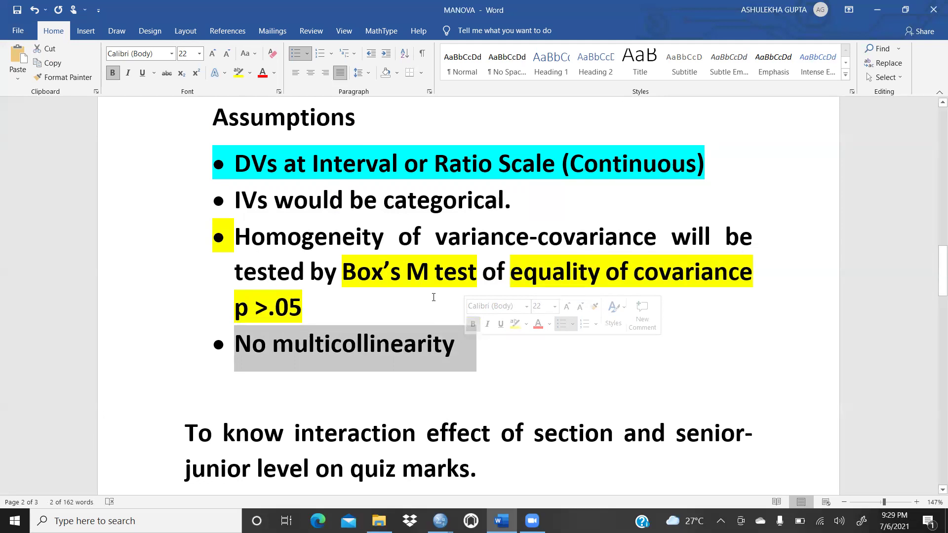
scroll(434, 297, down, 1)
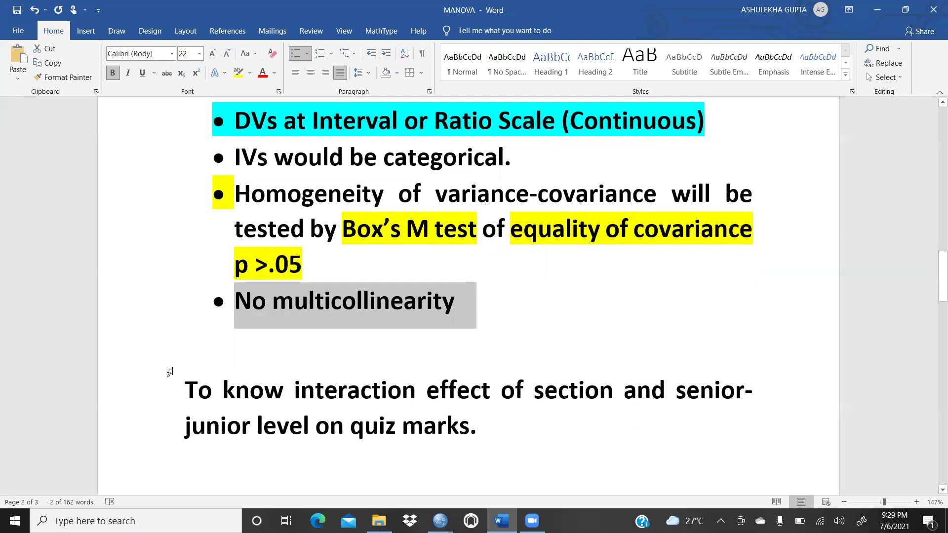
drag(185, 385, 501, 429)
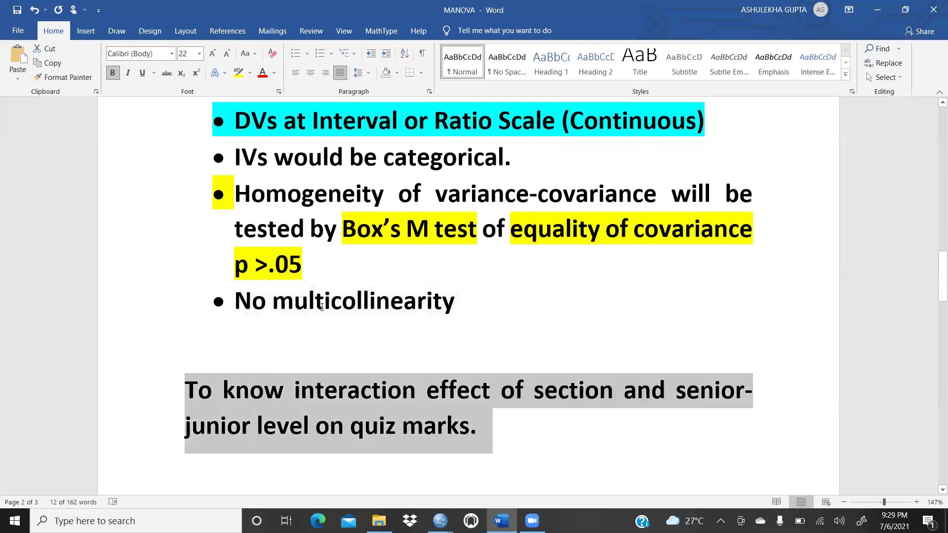
key(ctrl+s)
Highlight "quiz marks" in yellow in the interaction-effect objective
click(397, 447)
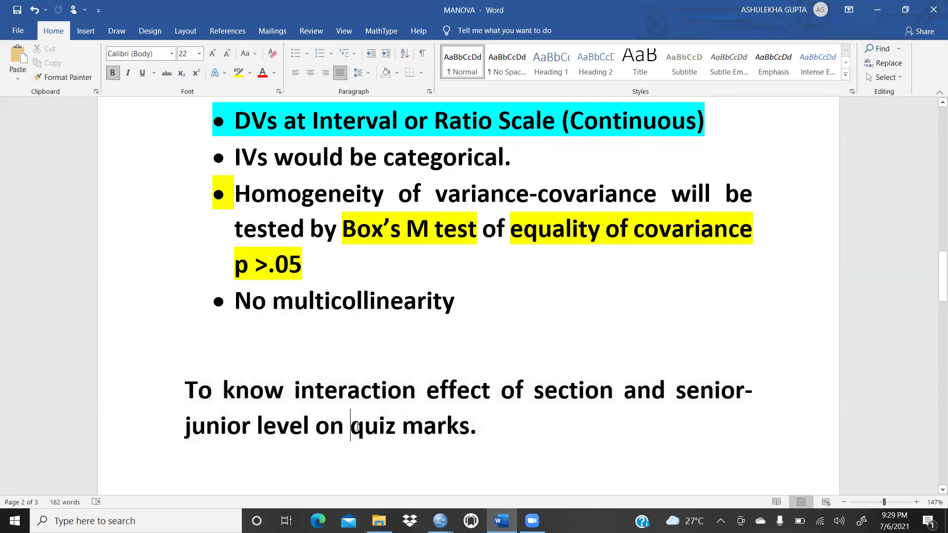
drag(351, 427, 473, 428)
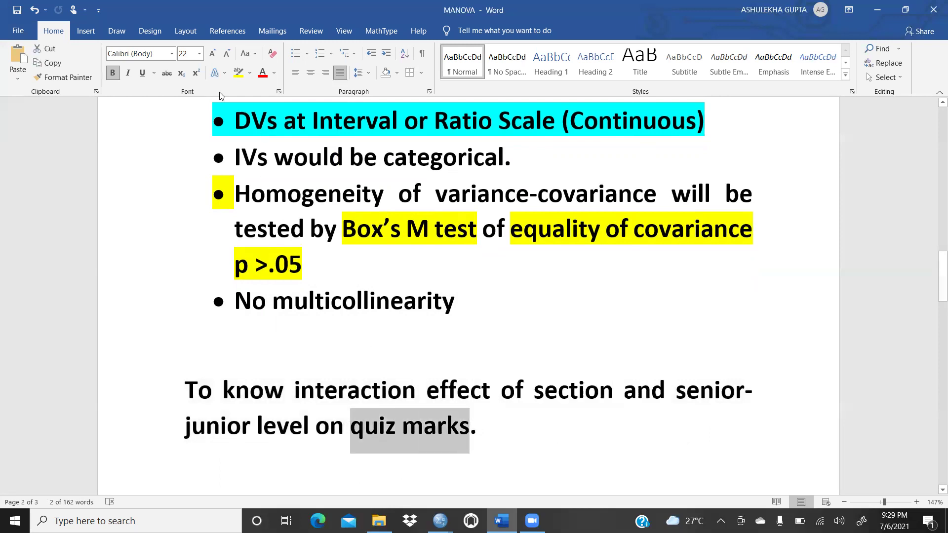
click(240, 75)
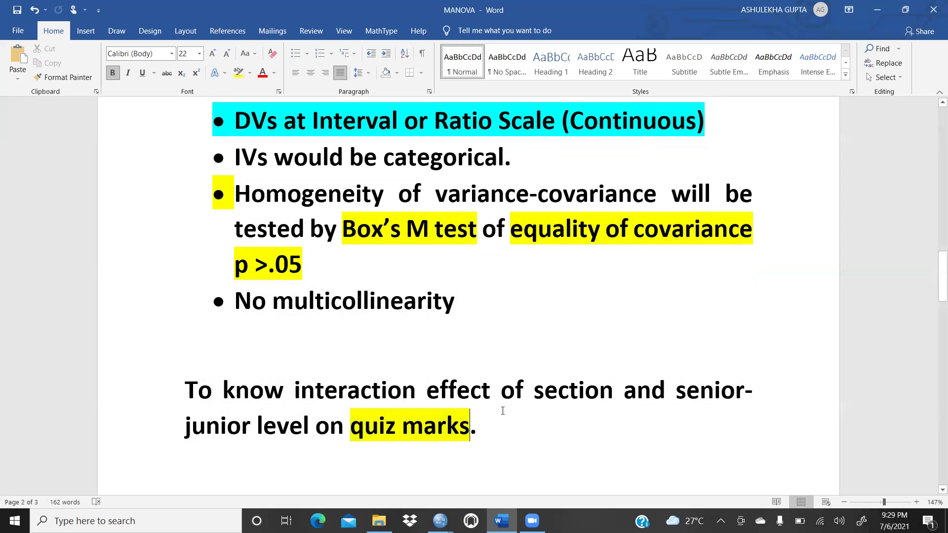
Remove one blank line above the H0 statement and add two blank lines between it and the Output heading
drag(535, 389, 307, 425)
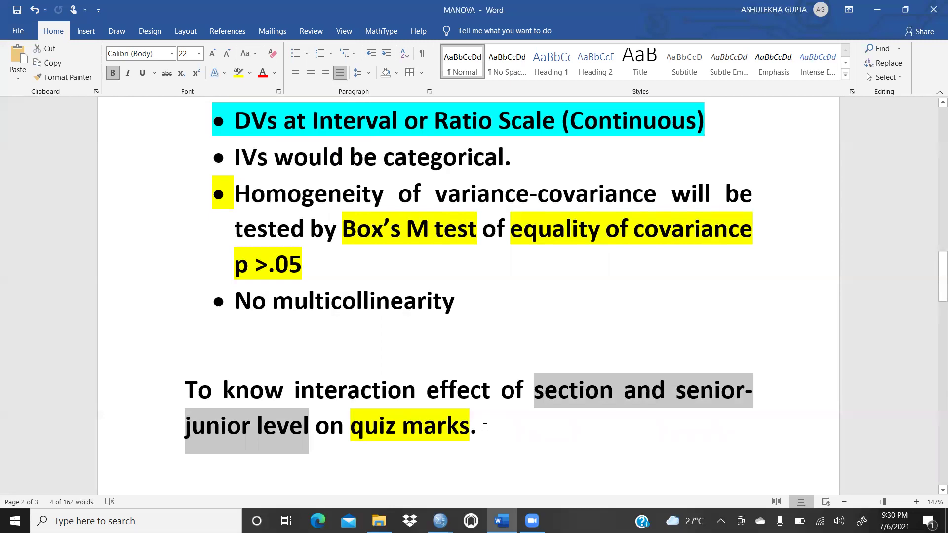
scroll(447, 353, down, 3)
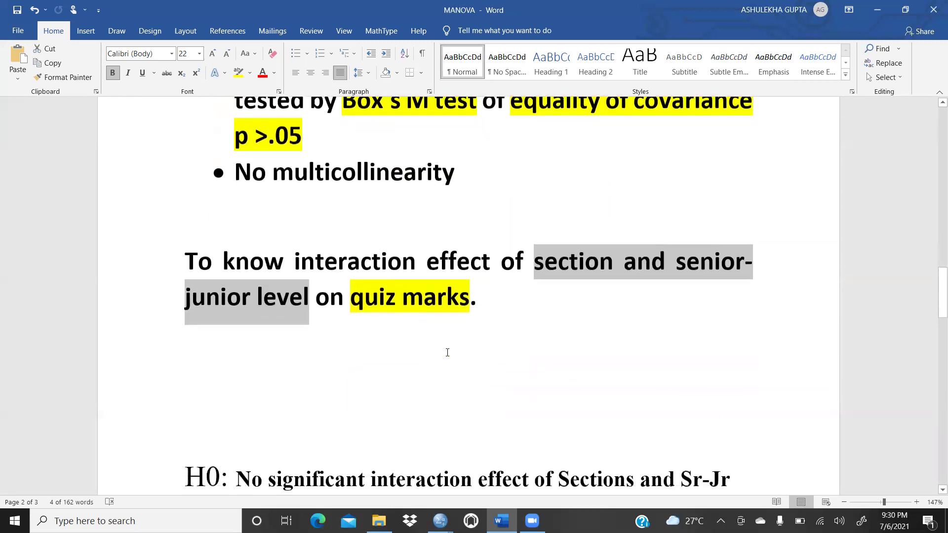
scroll(448, 353, down, 2)
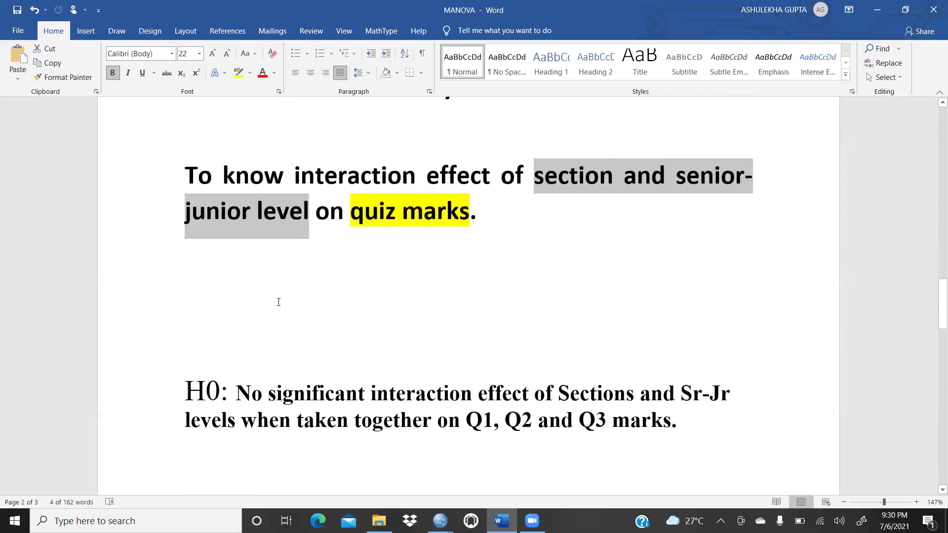
click(265, 272)
key(Delete)
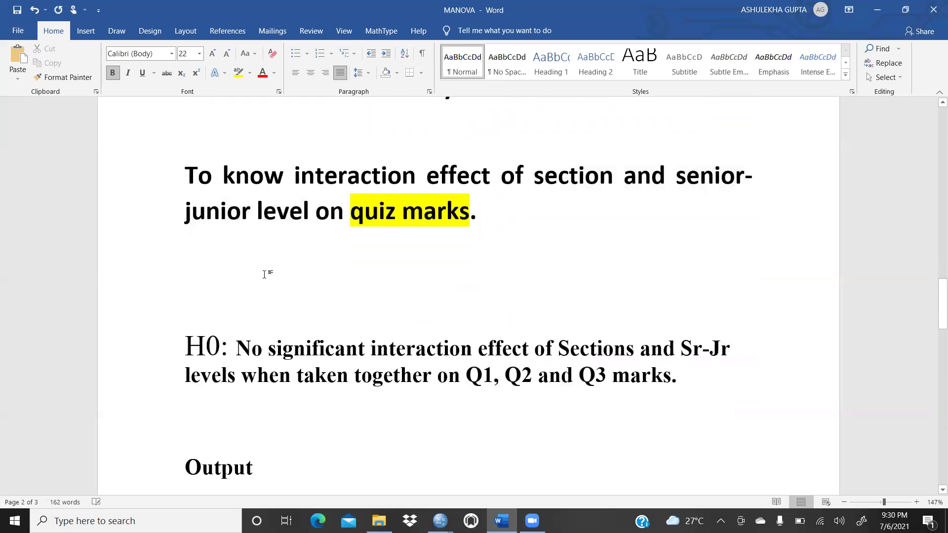
click(212, 412)
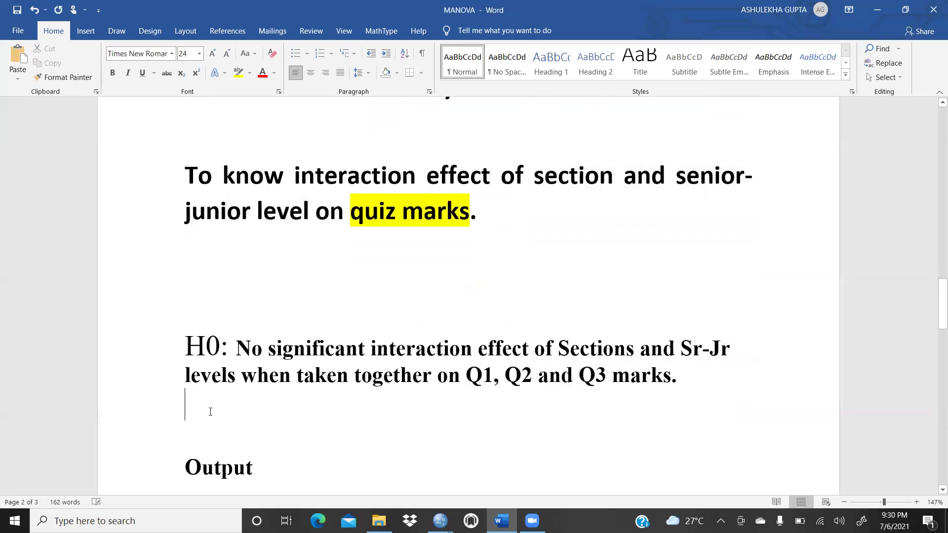
key(Return)
key(Return)
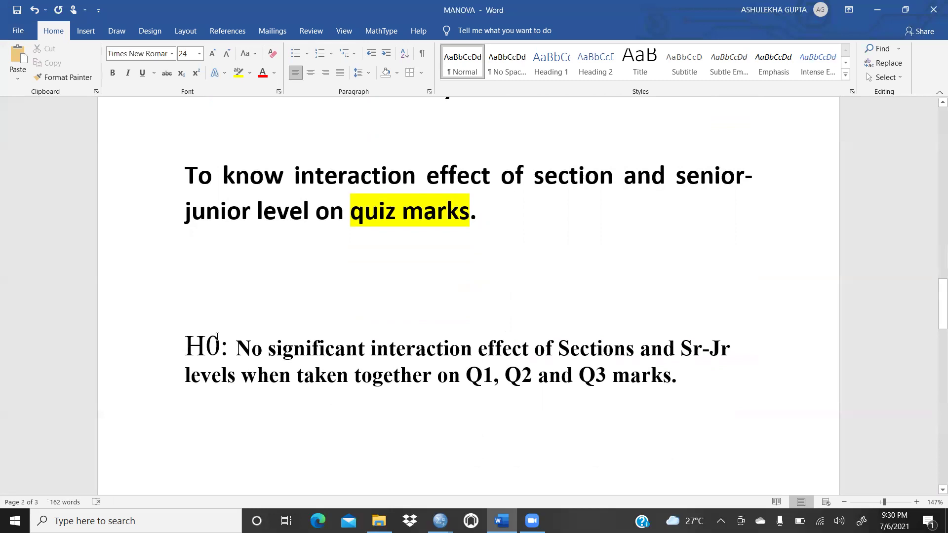
Highlight the whole H0 statement about Sections and Sr-Jr levels in yellow
drag(189, 340, 735, 396)
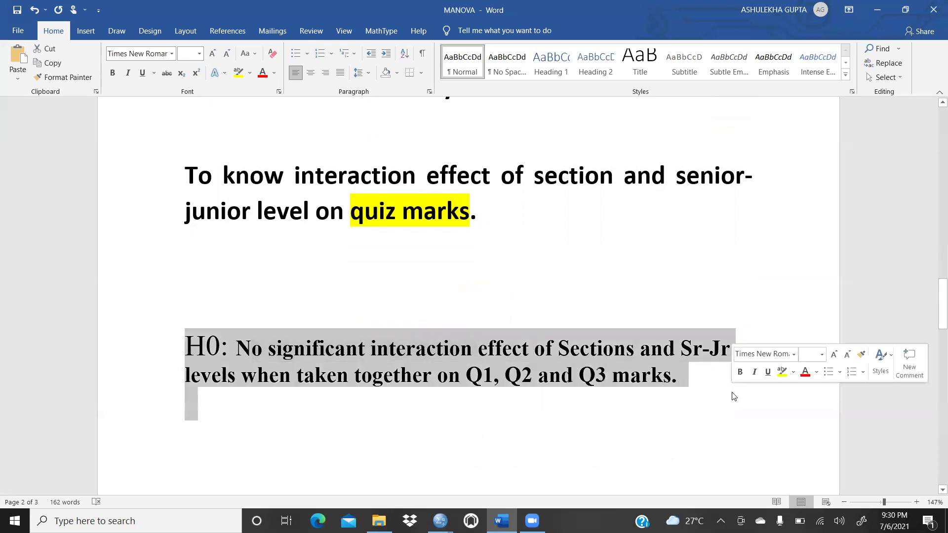
click(239, 73)
click(309, 321)
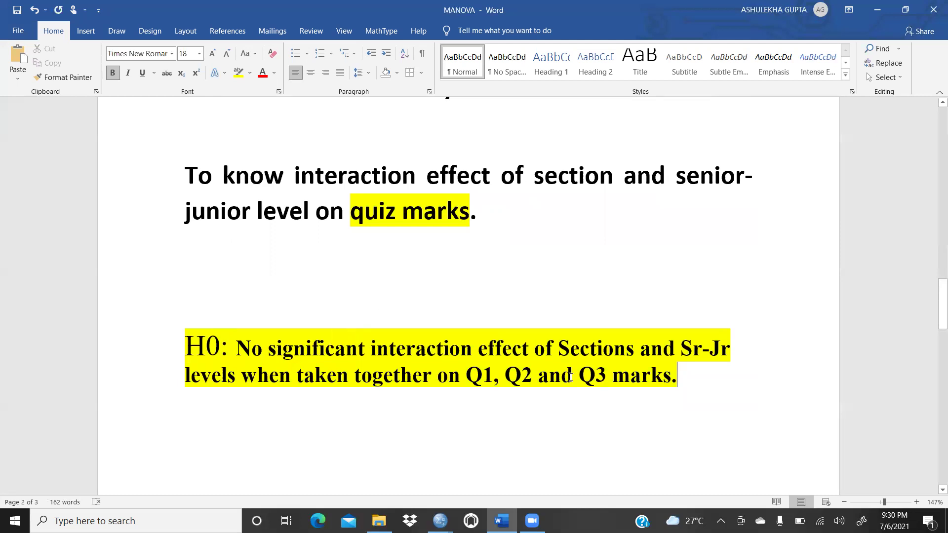
Select "Q1, Q2 and Q3 marks" in the H0 statement and view the Output section below it
click(633, 352)
drag(468, 376, 673, 376)
scroll(298, 390, down, 3)
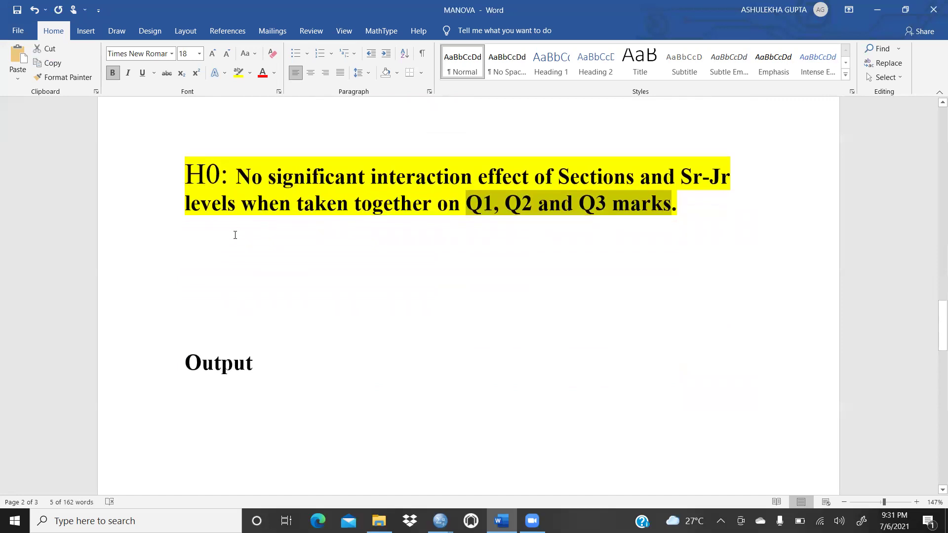
Switch to the MANOVA.sav data set in the SPSS Data Editor
scroll(238, 233, down, 2)
scroll(235, 236, up, 3)
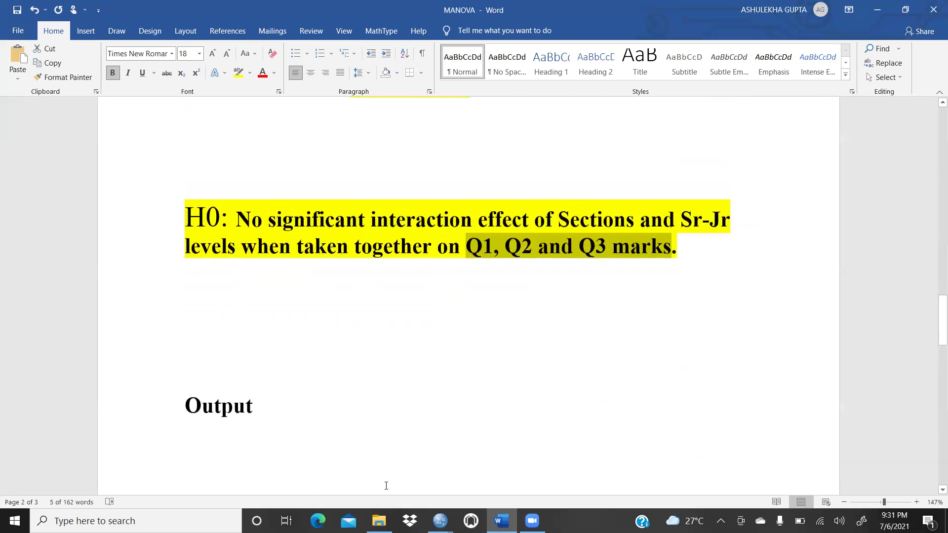
click(440, 521)
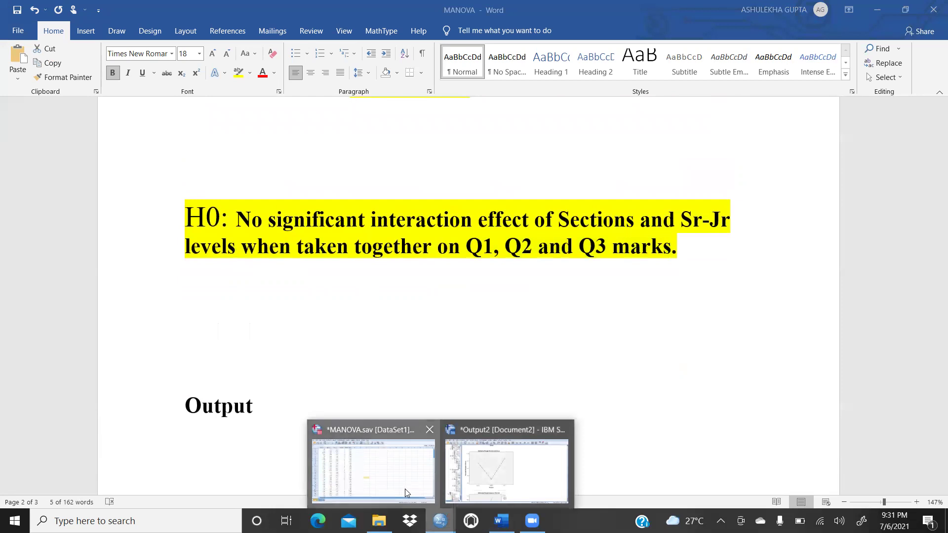
click(405, 488)
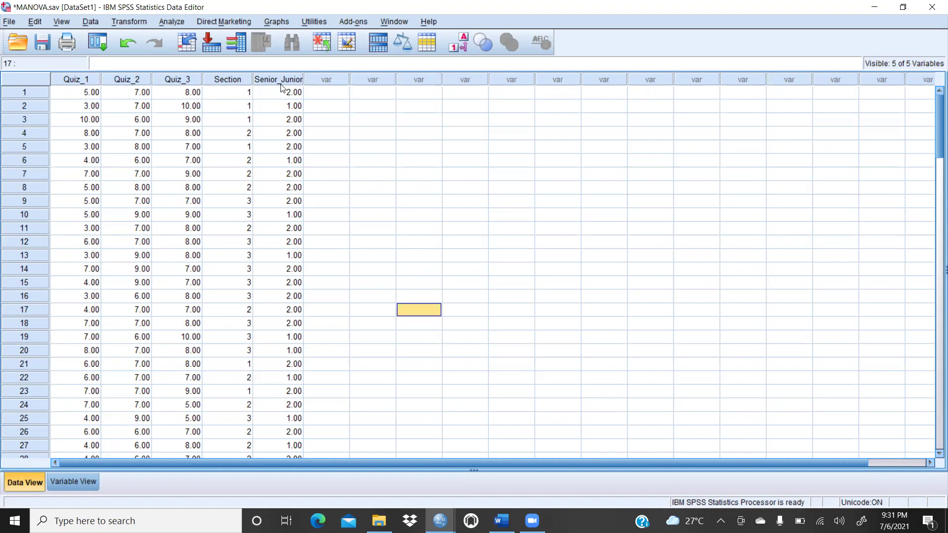
Compare the numeric codes with their value labels in the Section and Senior_Junior columns, ending on the numeric codes
click(245, 95)
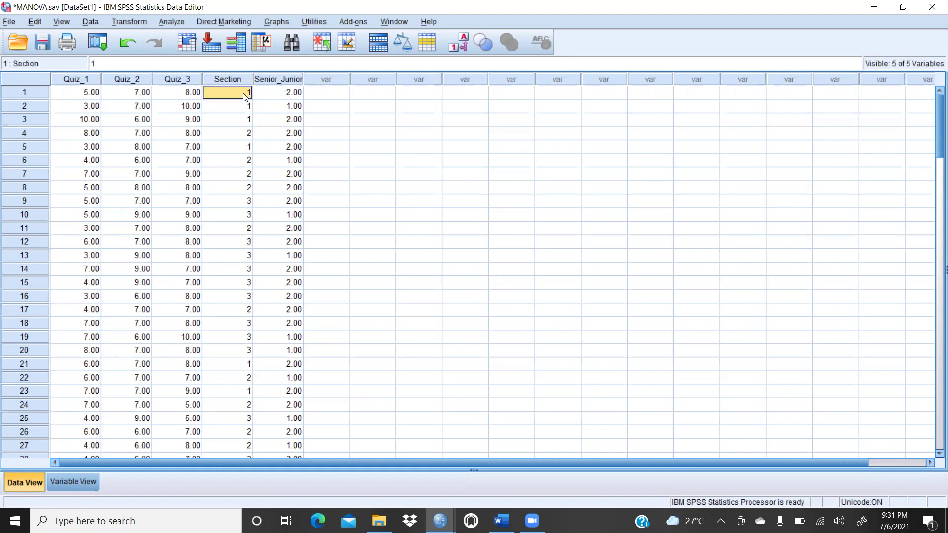
click(464, 42)
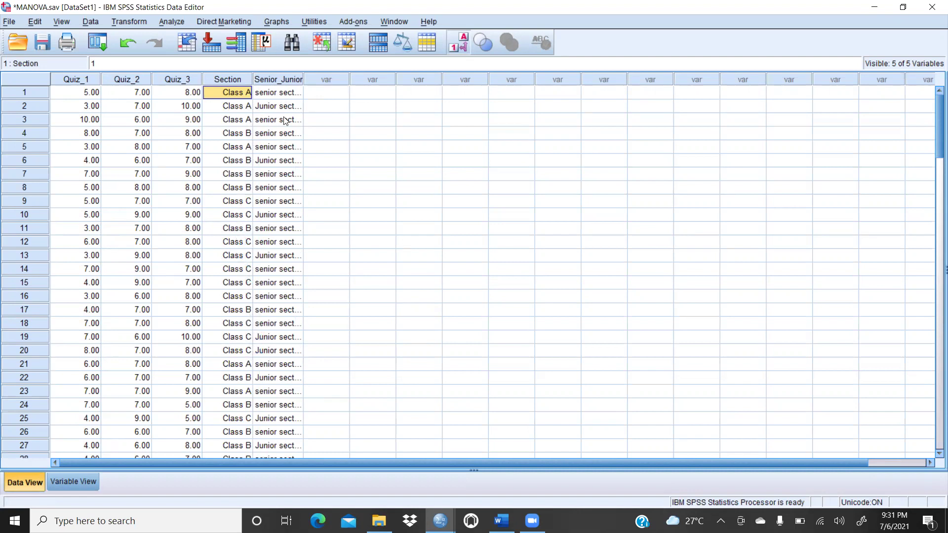
click(275, 95)
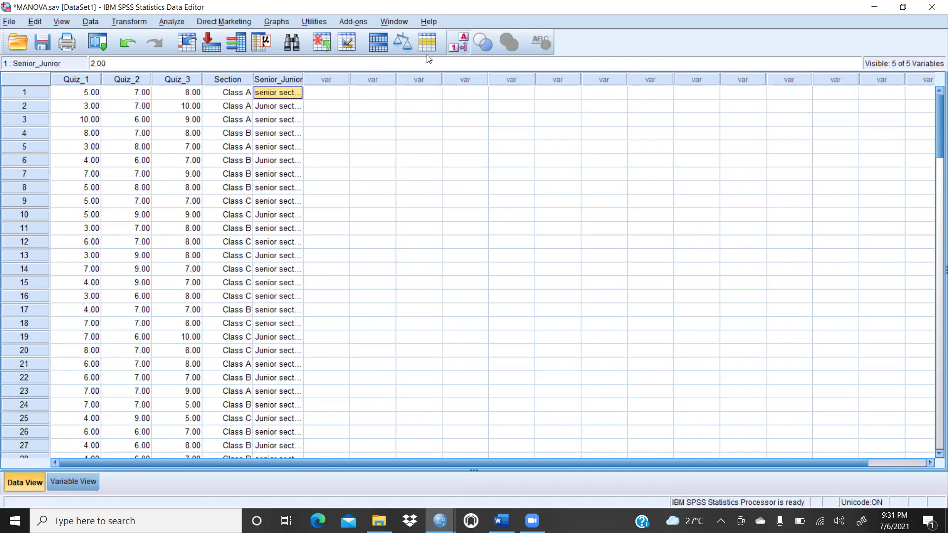
click(462, 46)
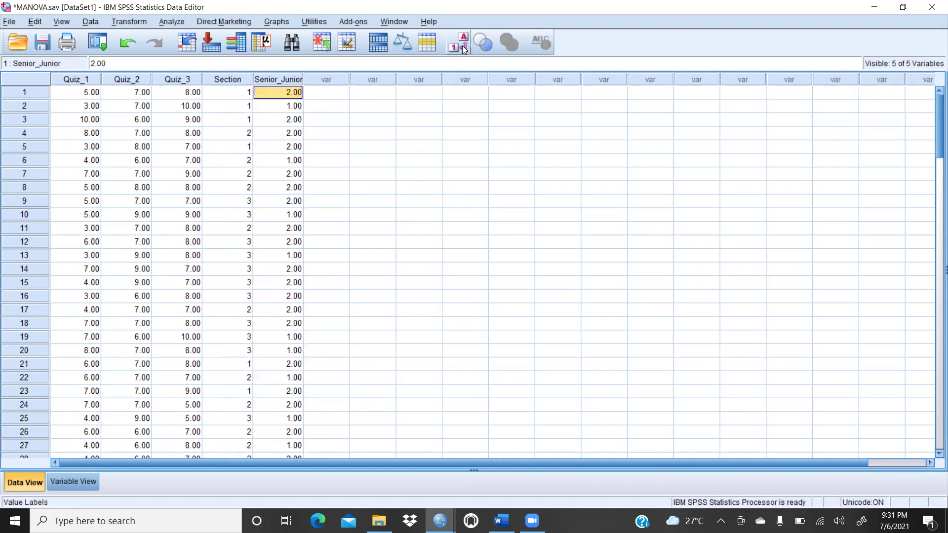
click(462, 45)
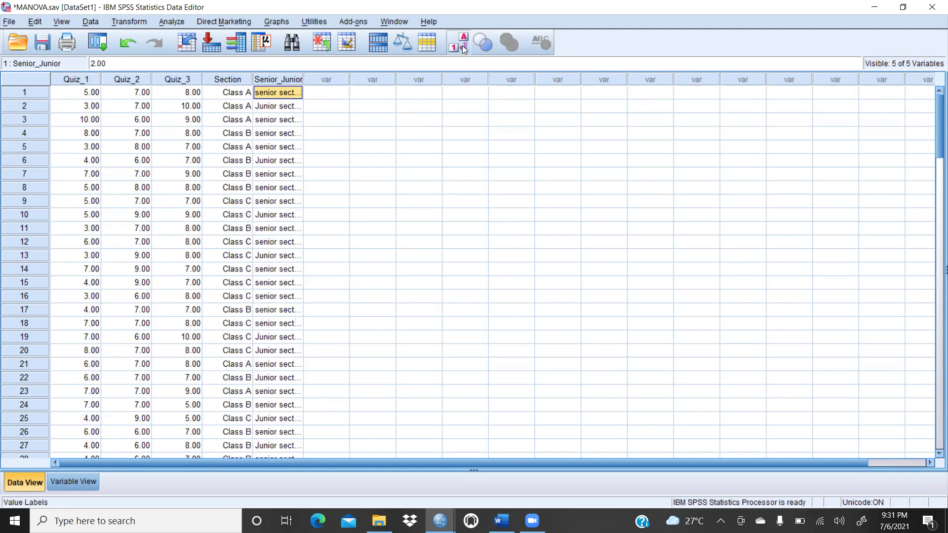
click(271, 109)
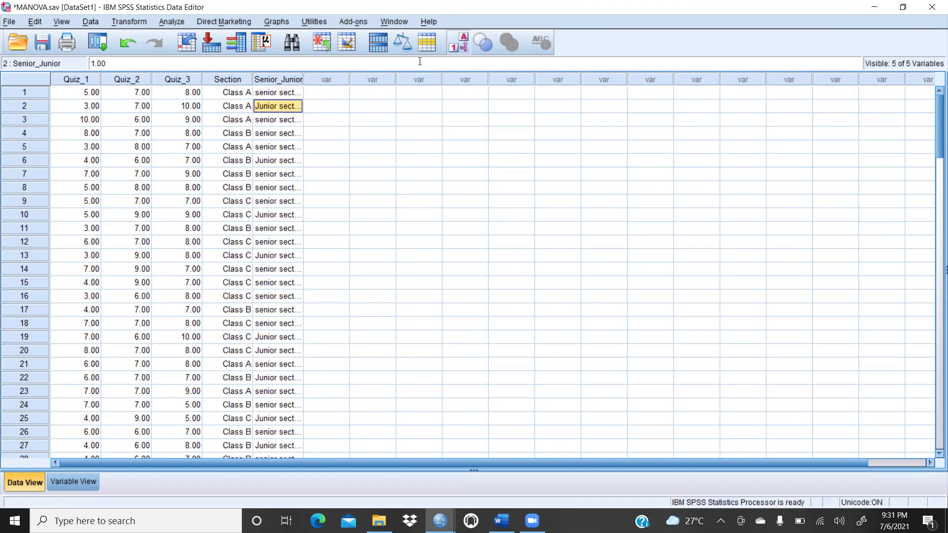
click(463, 45)
click(464, 45)
click(455, 47)
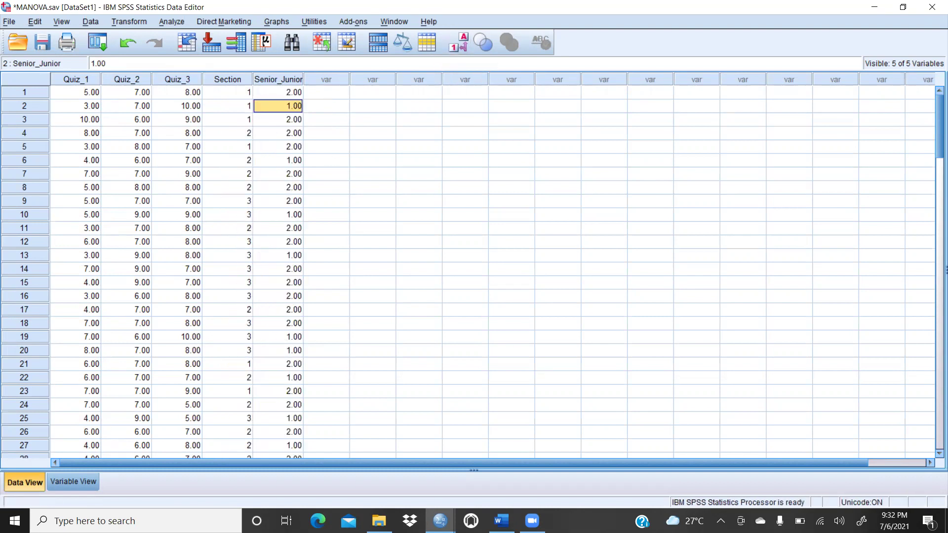
Examine the names, labels and measurement levels of Quiz_1, Quiz_2 and Quiz_3 in the variable definitions
click(72, 483)
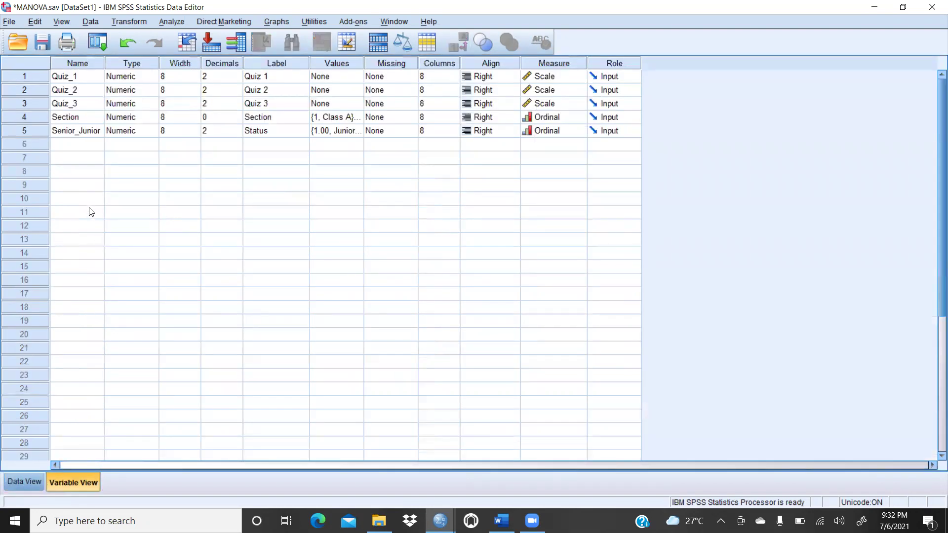
click(69, 75)
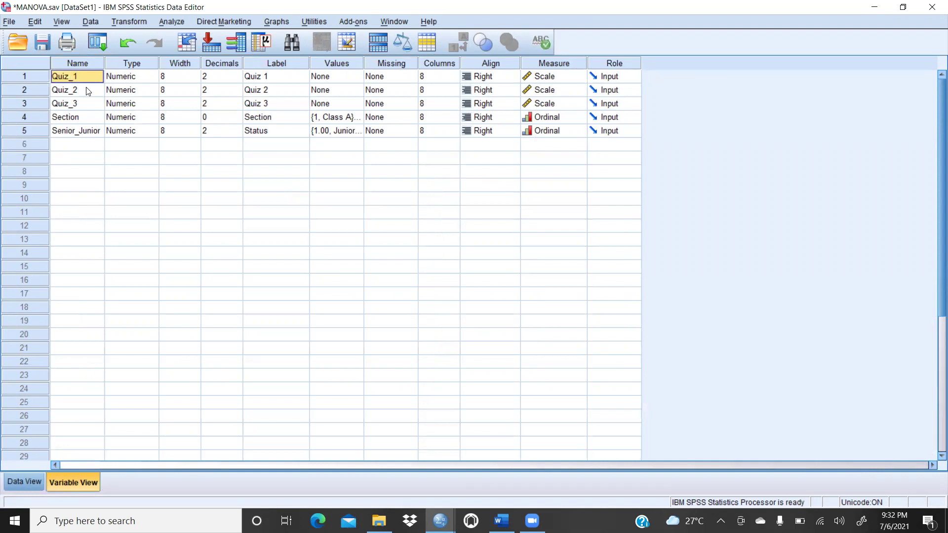
click(283, 76)
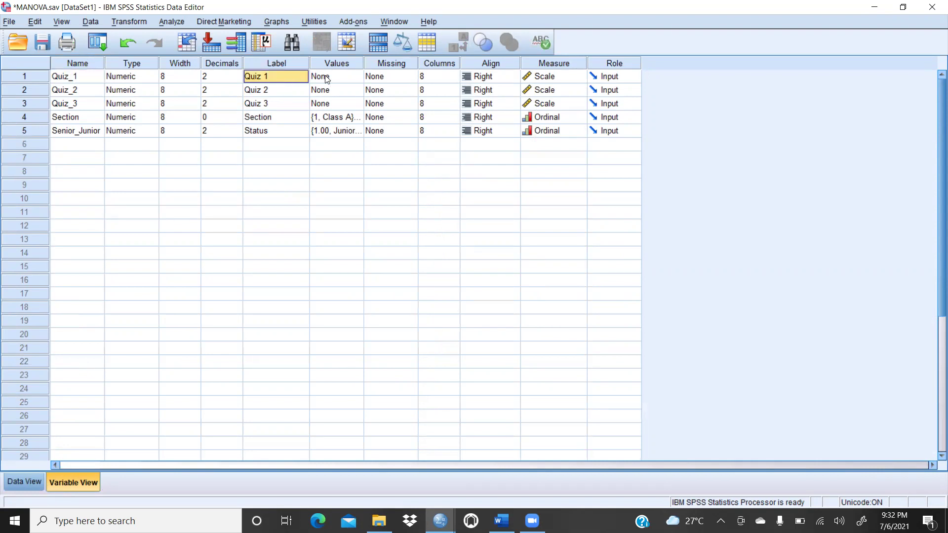
click(557, 77)
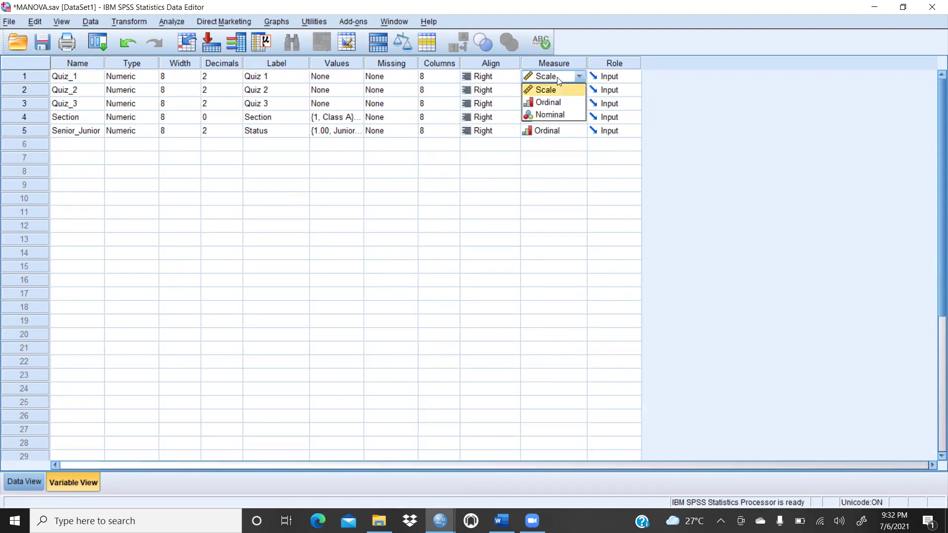
click(70, 92)
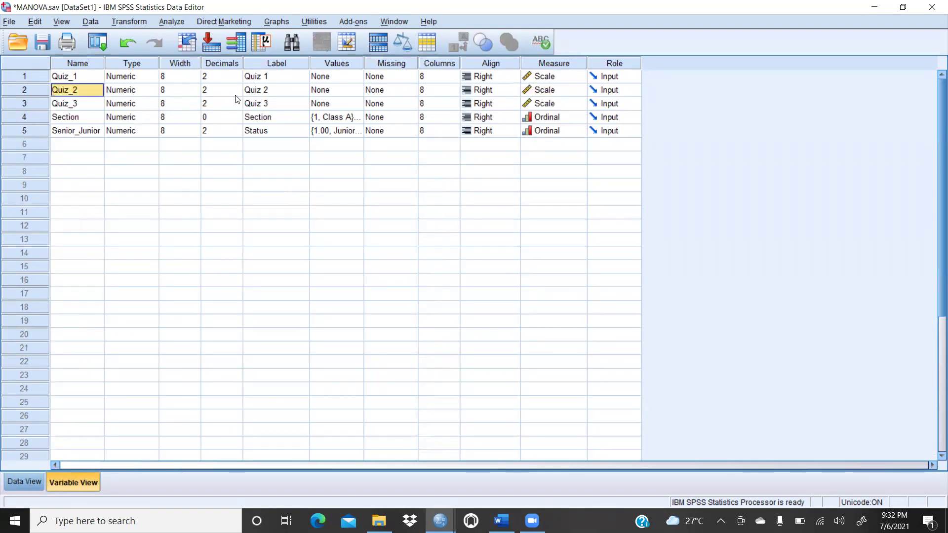
click(254, 94)
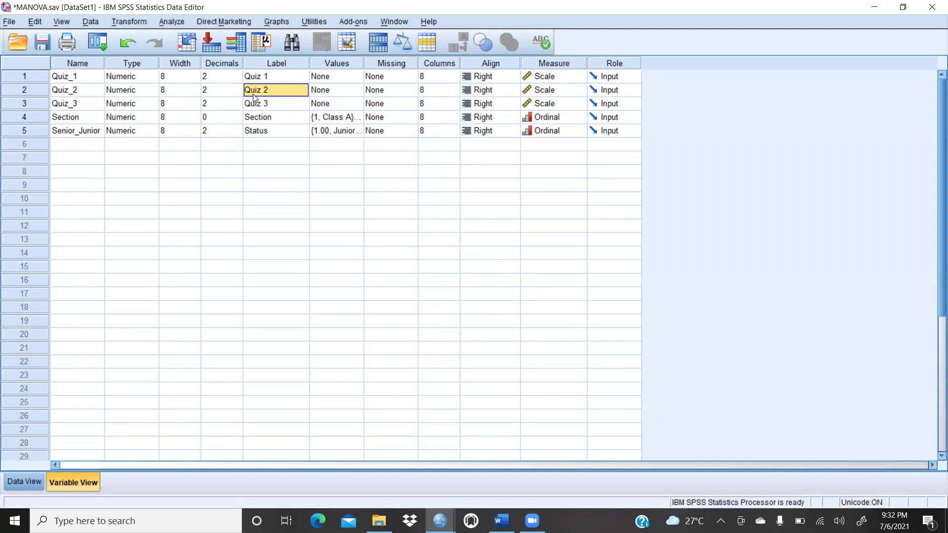
click(559, 93)
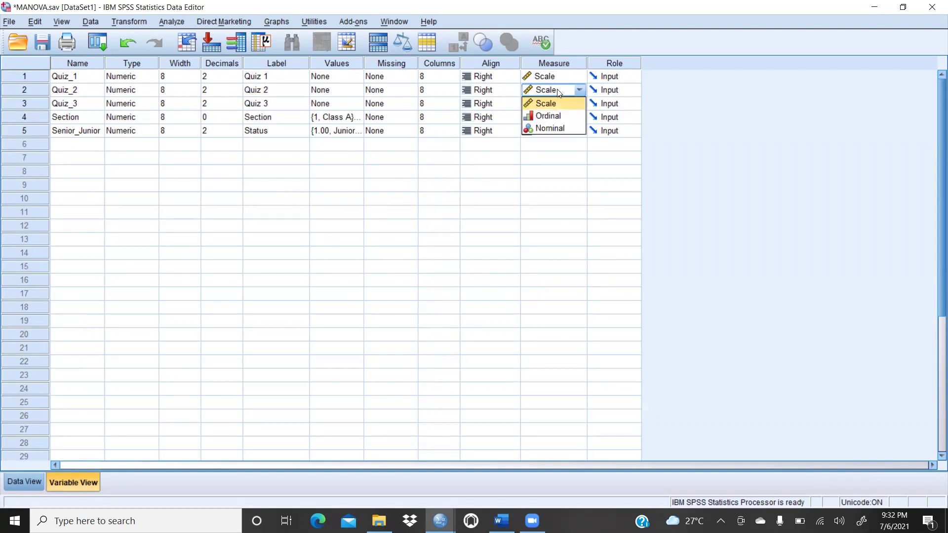
click(82, 109)
click(262, 108)
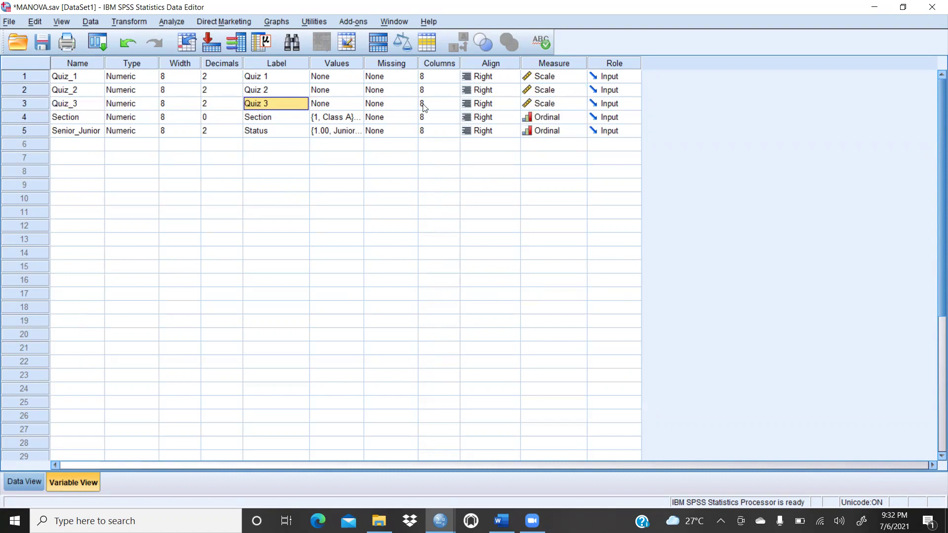
click(547, 105)
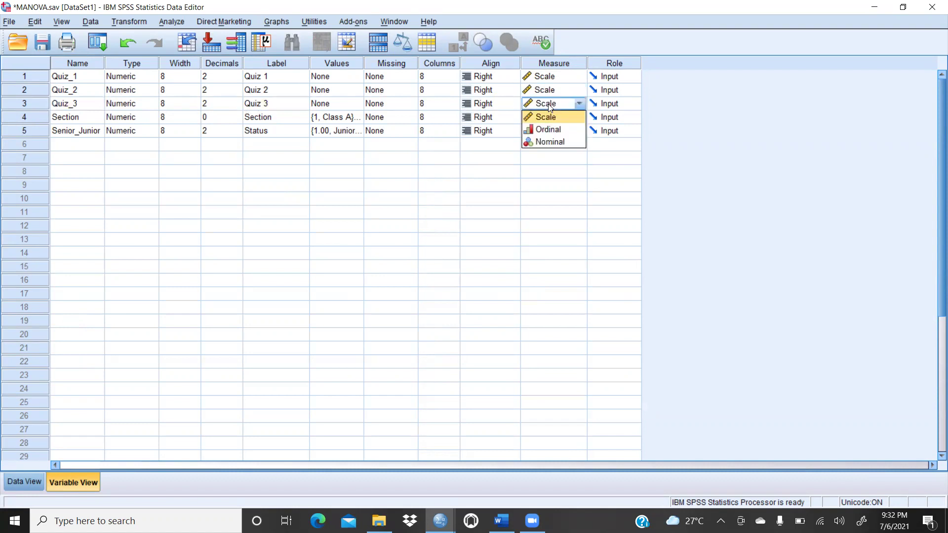
Review the value labels defined for the Section and Senior_Junior variables, keeping them as they are
click(58, 117)
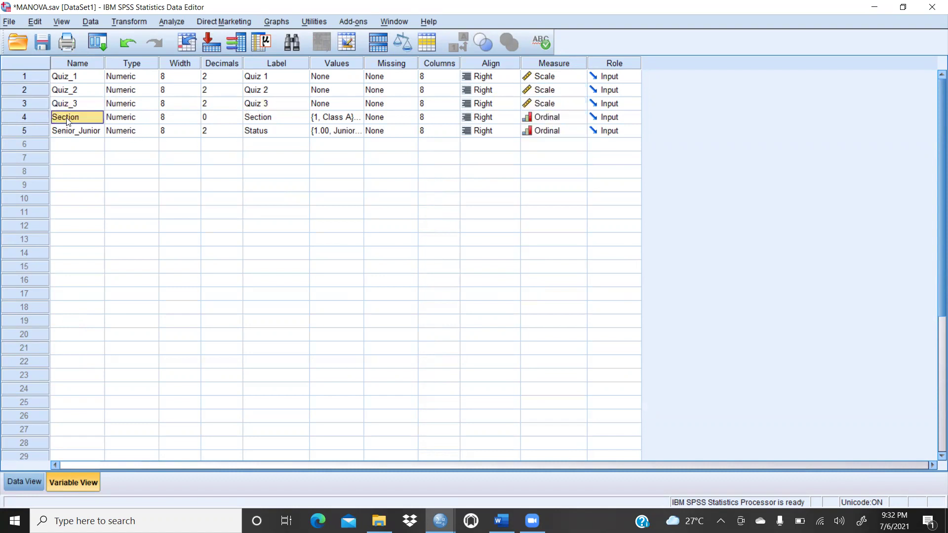
click(331, 119)
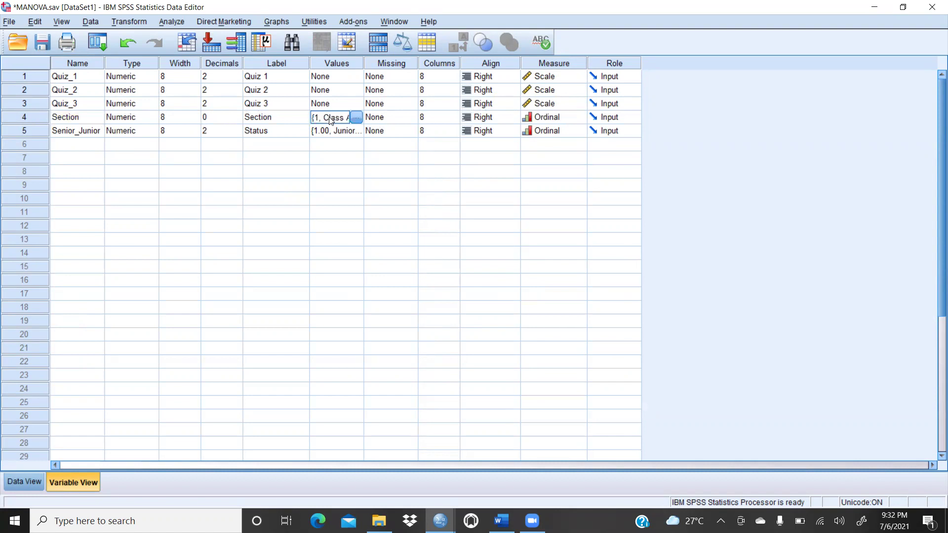
click(358, 117)
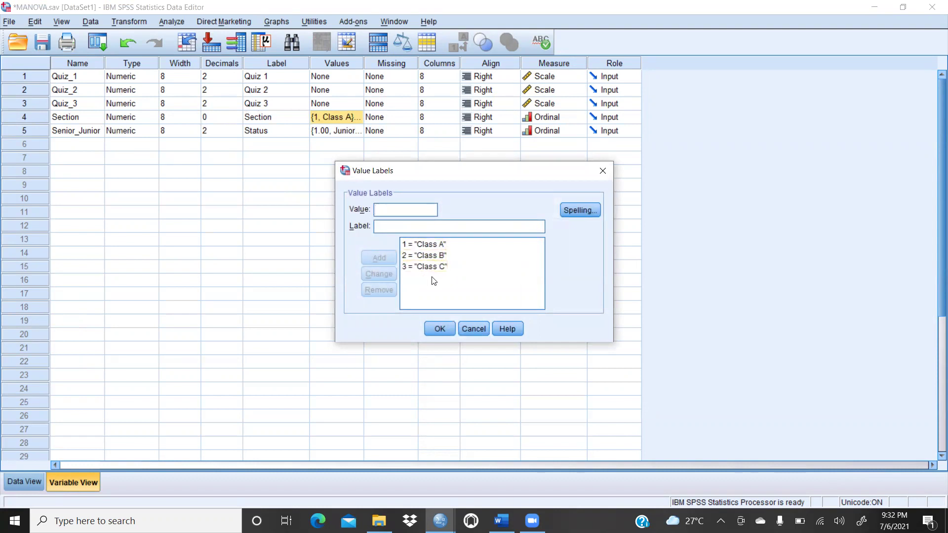
click(431, 328)
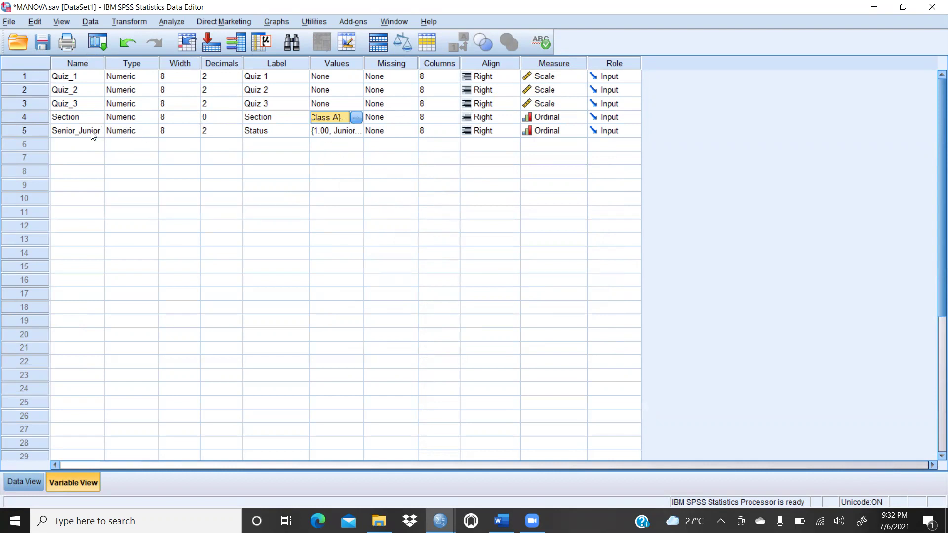
click(335, 137)
click(356, 131)
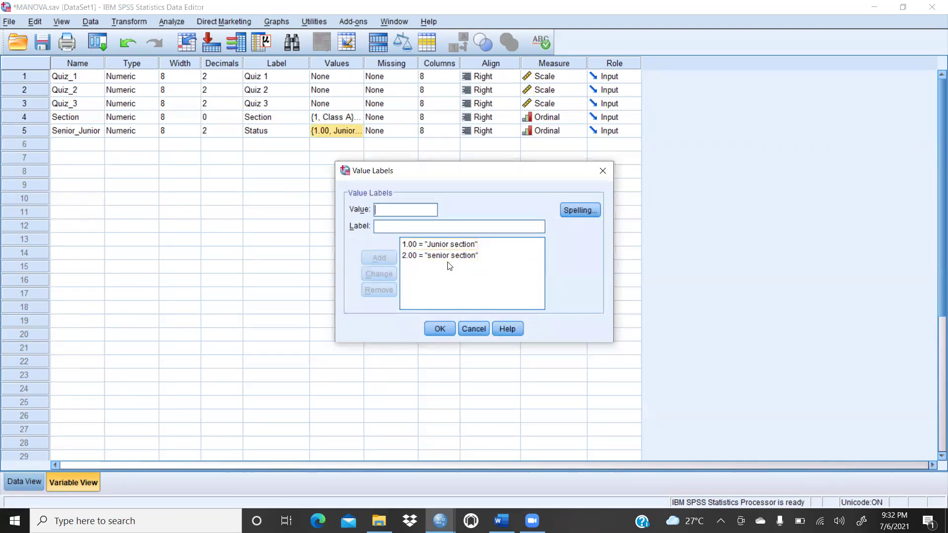
click(440, 328)
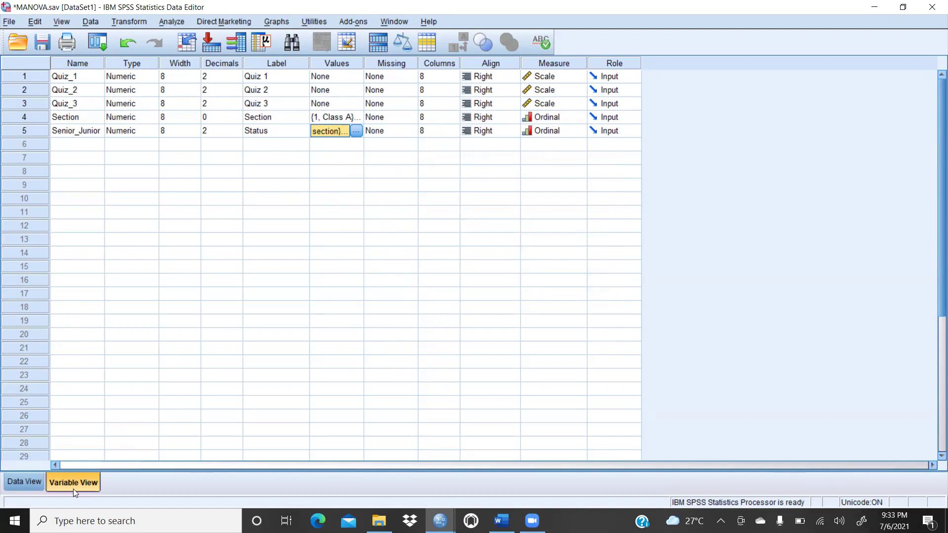
Return to the data values, open the General Linear Model Multivariate analysis and reset its settings
click(27, 486)
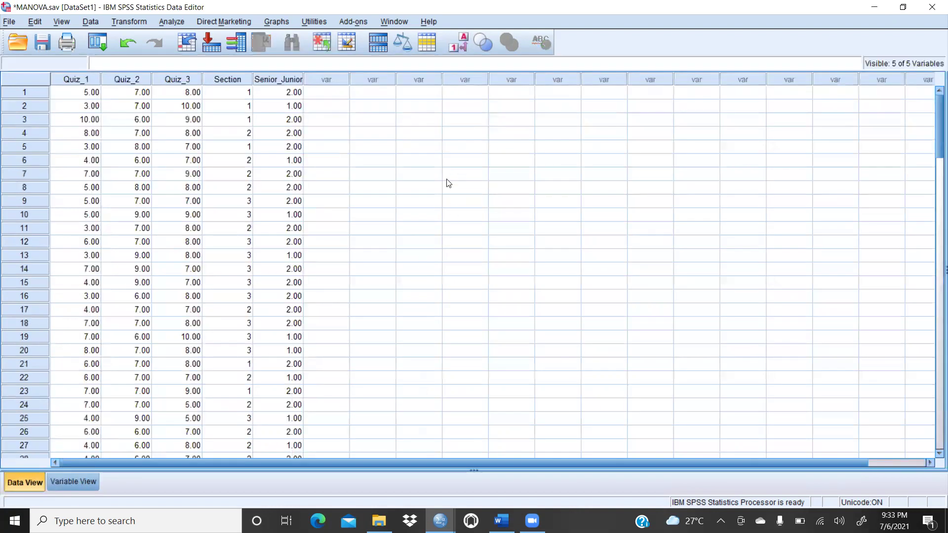
click(170, 23)
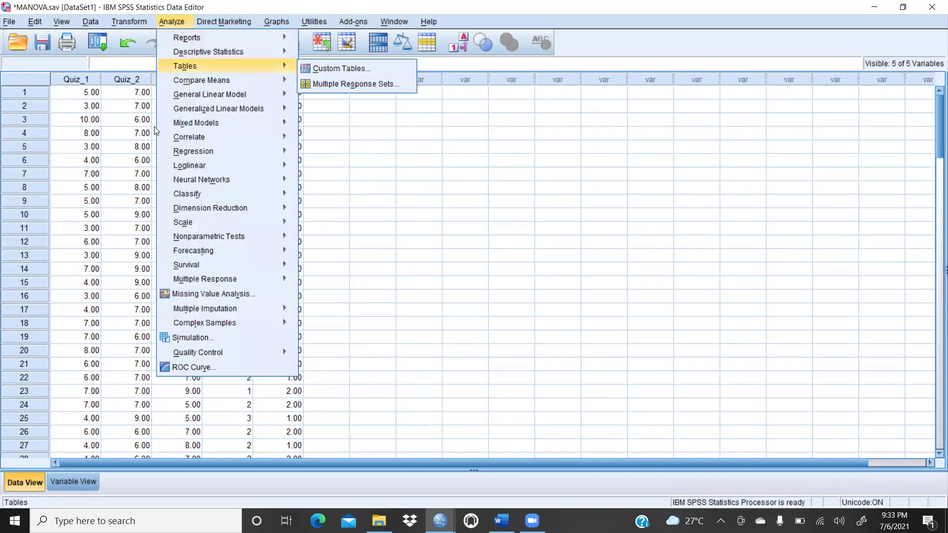
mouse_move(182, 147)
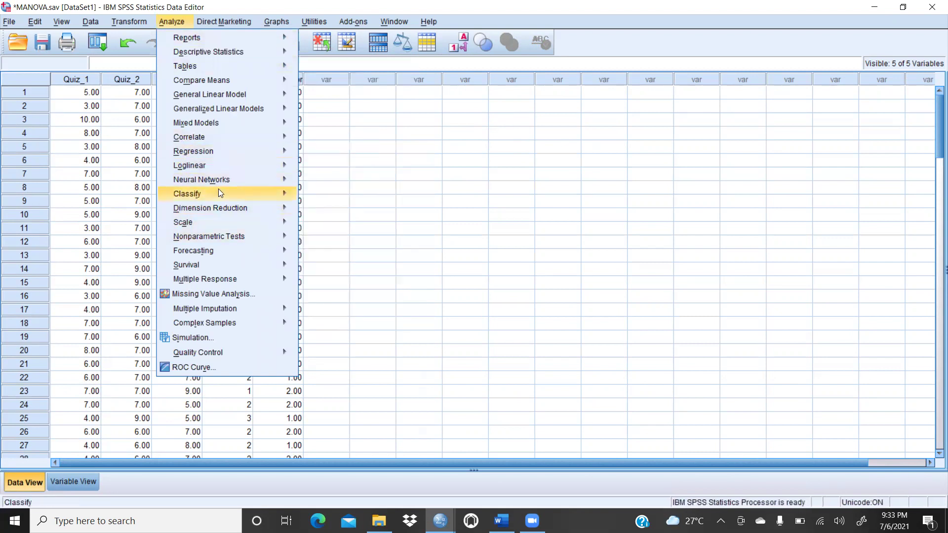
click(179, 22)
click(176, 23)
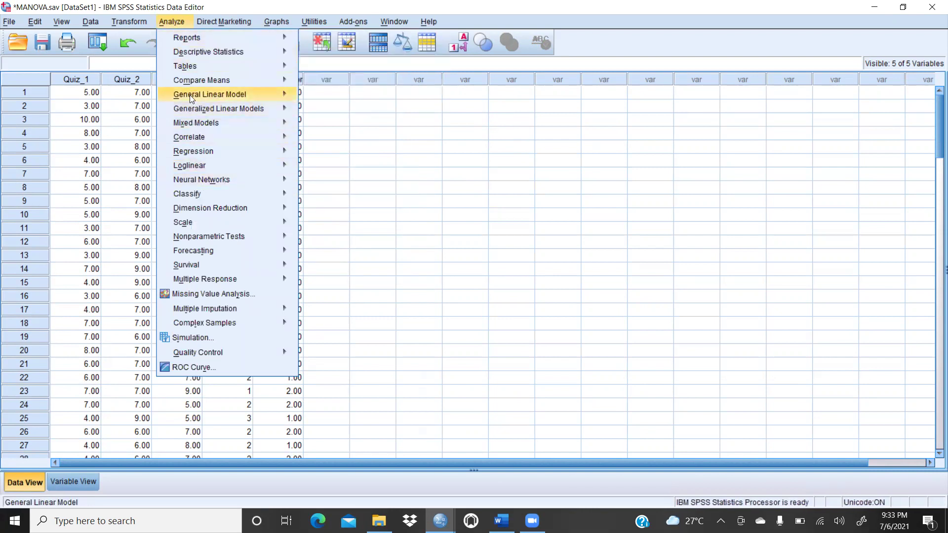
mouse_move(190, 97)
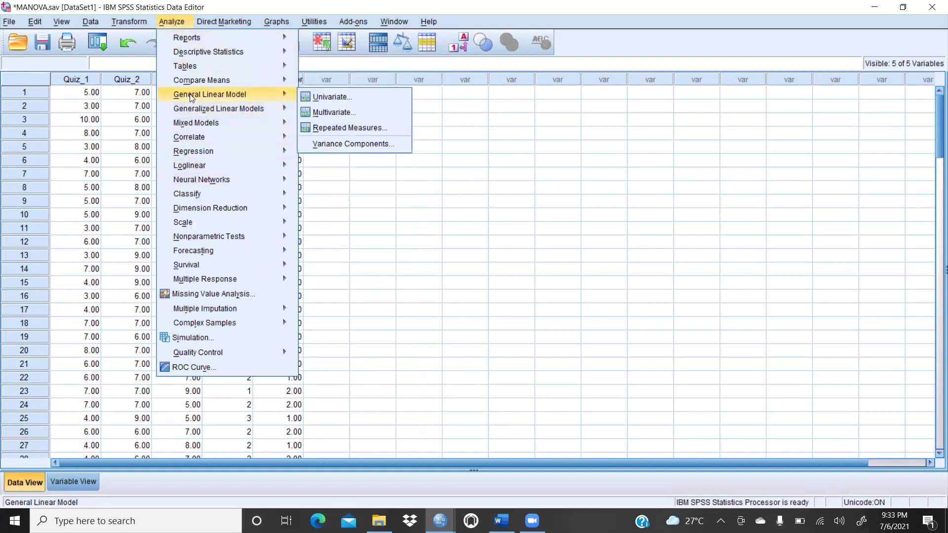
click(337, 116)
click(474, 356)
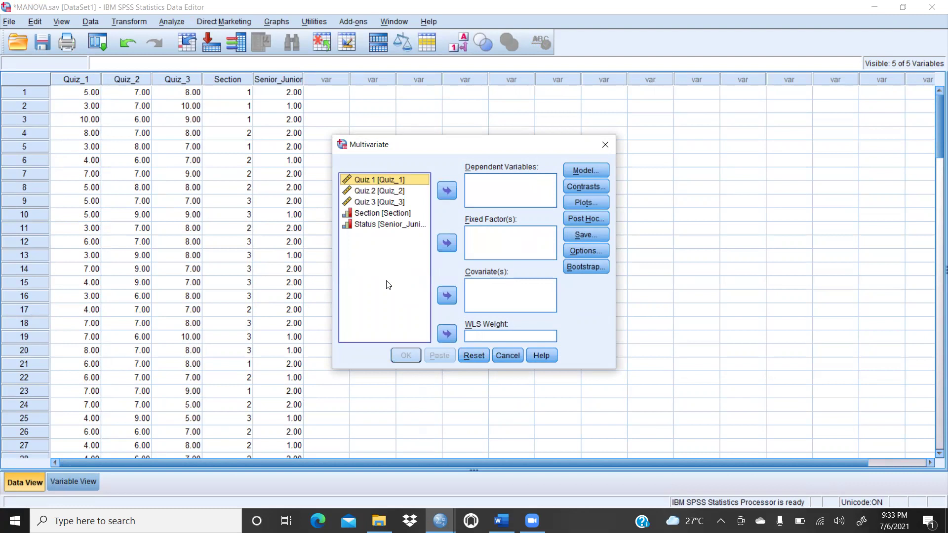
Assign Quiz 1, Quiz 2 and Quiz 3 as the dependent variables of the multivariate analysis
click(372, 194)
click(447, 190)
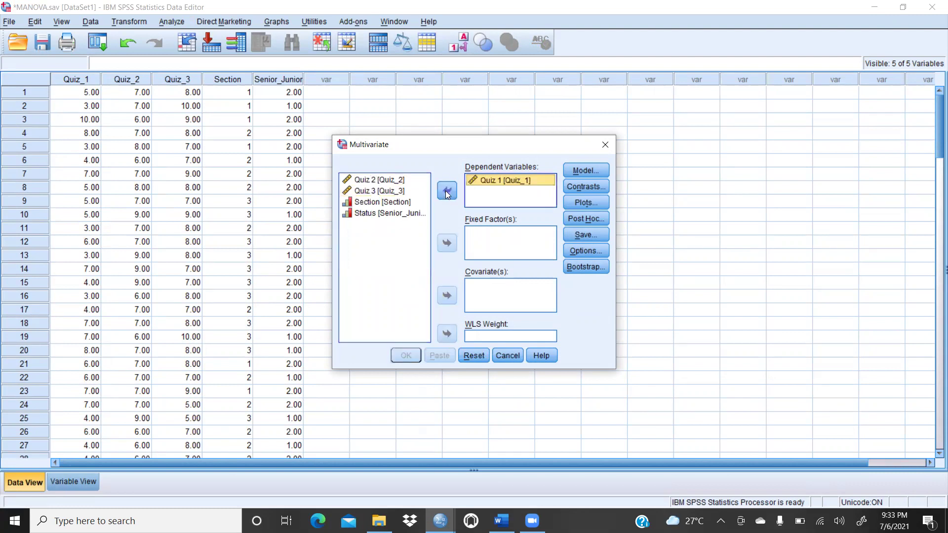
click(381, 183)
click(447, 191)
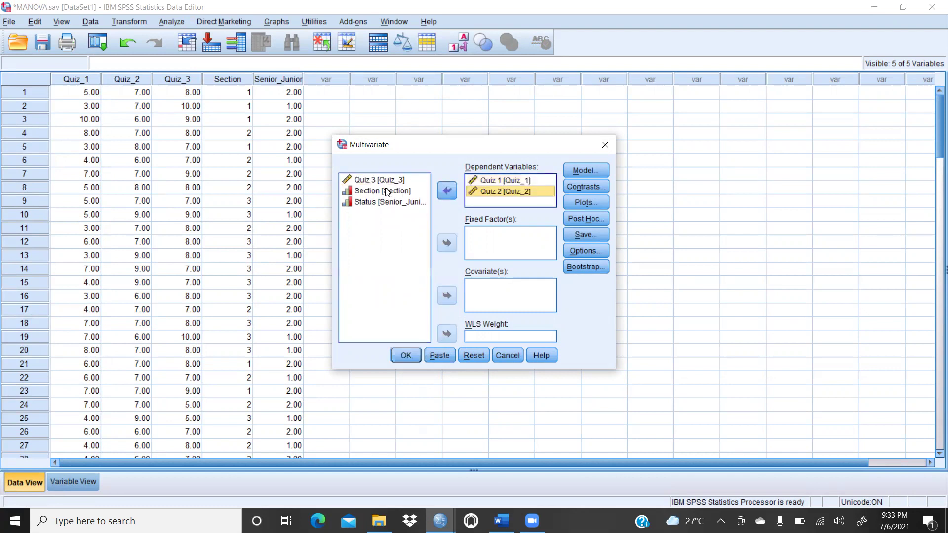
click(451, 190)
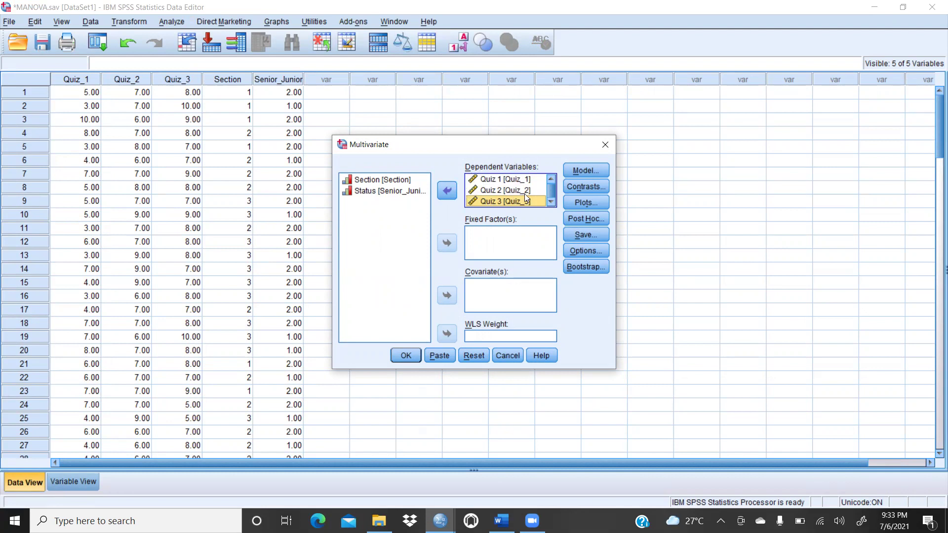
Assign Section and Status (Senior_Junior) as the fixed factors of the multivariate analysis
click(385, 182)
click(447, 243)
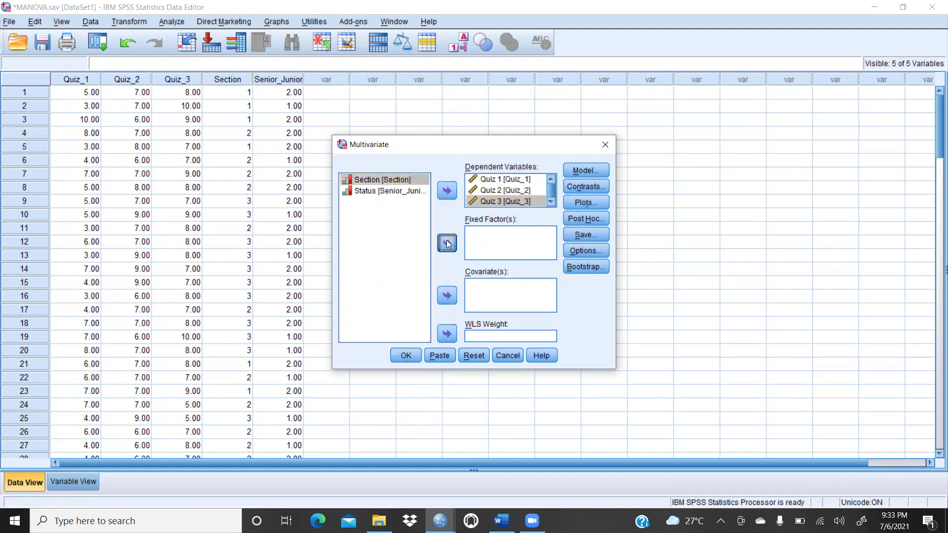
click(391, 180)
click(441, 243)
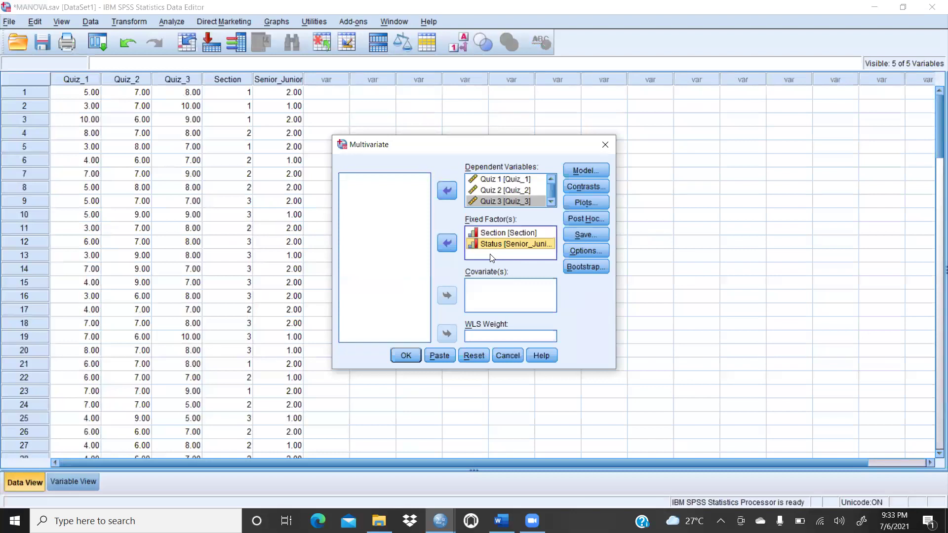
click(509, 233)
click(514, 244)
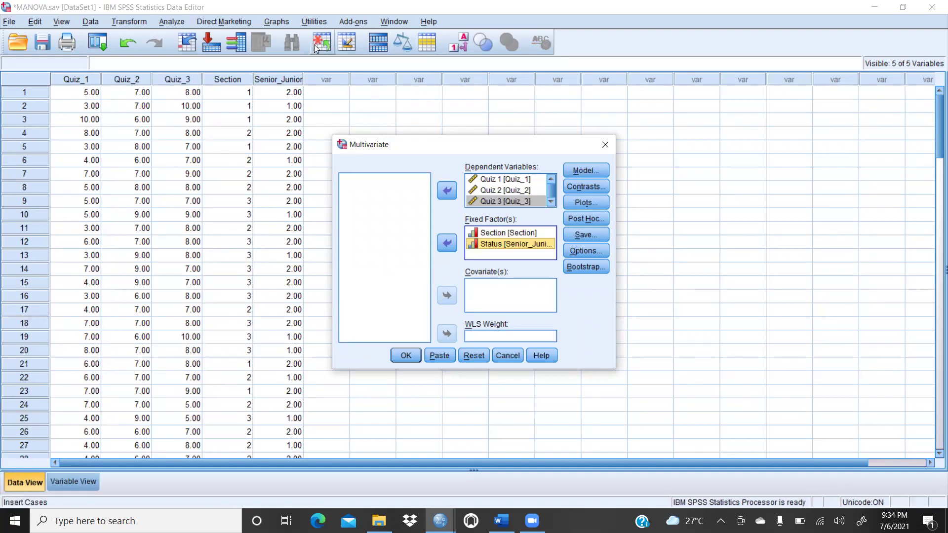
Review the model specification, keeping the full factorial model with Type III sum of squares and the intercept included
click(590, 170)
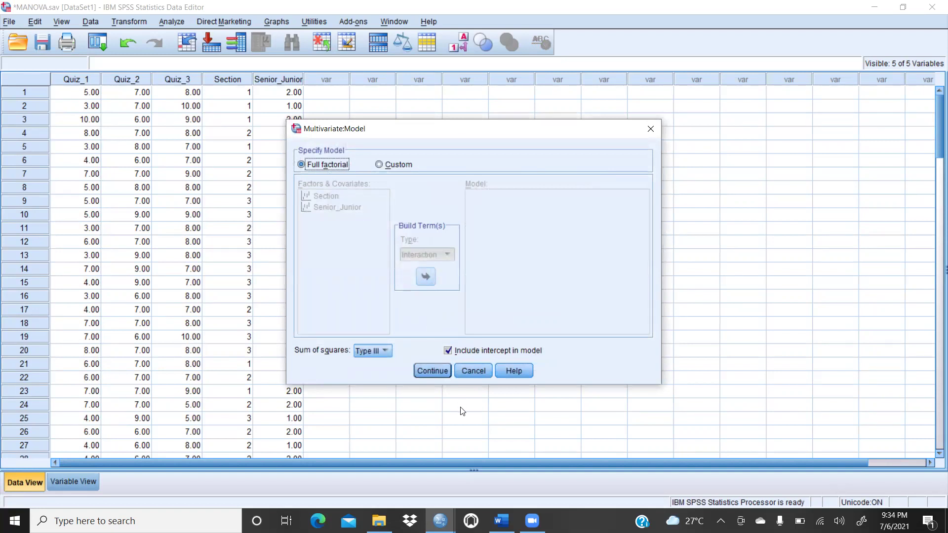
click(432, 370)
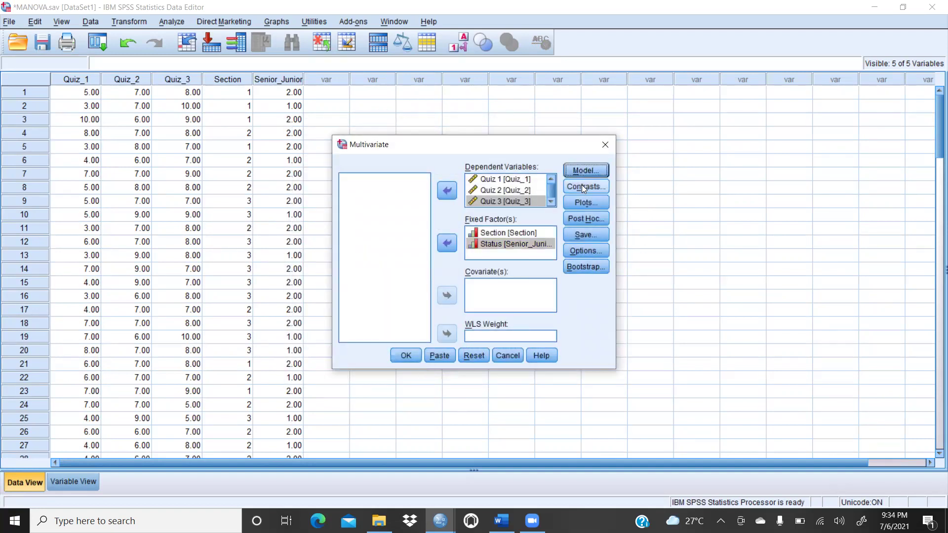
click(582, 184)
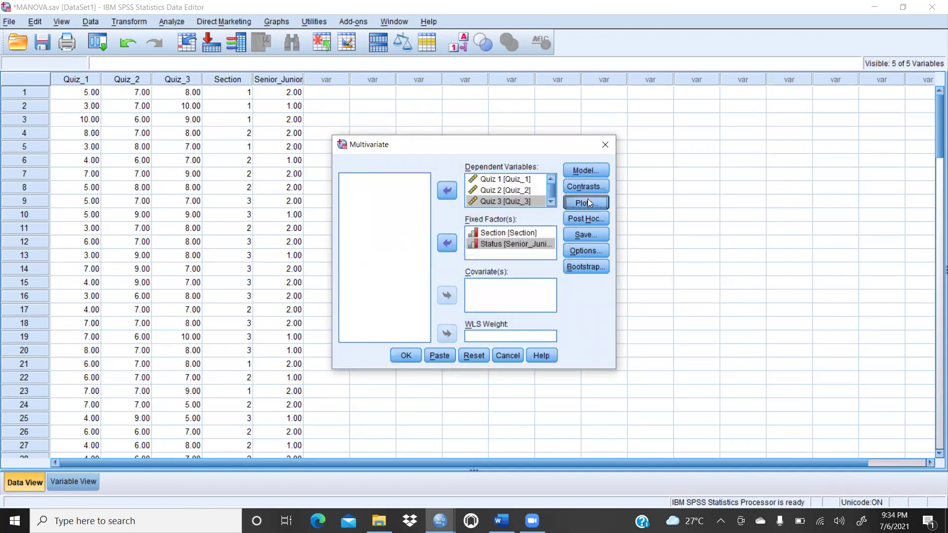
Add two separate profile plots, one with Section and one with Senior_Junior on the horizontal axis
click(587, 200)
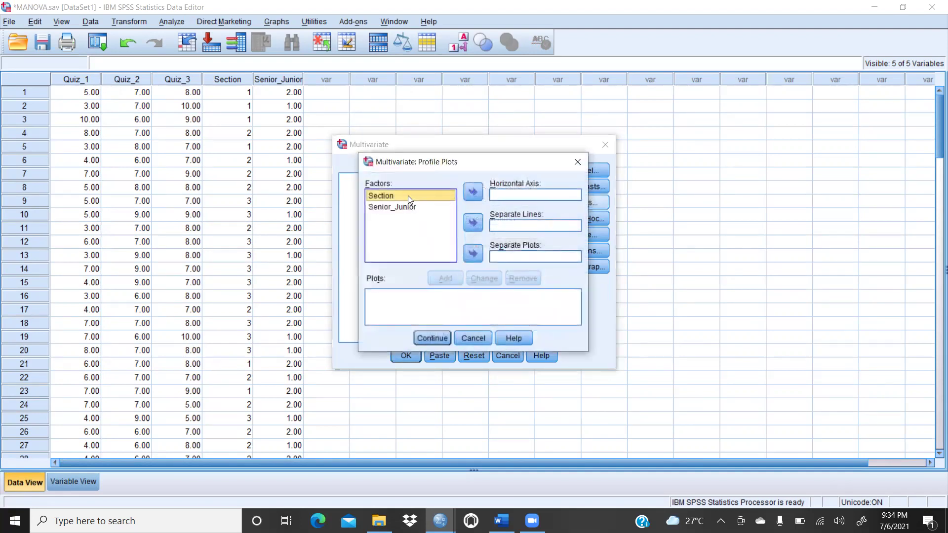
click(481, 189)
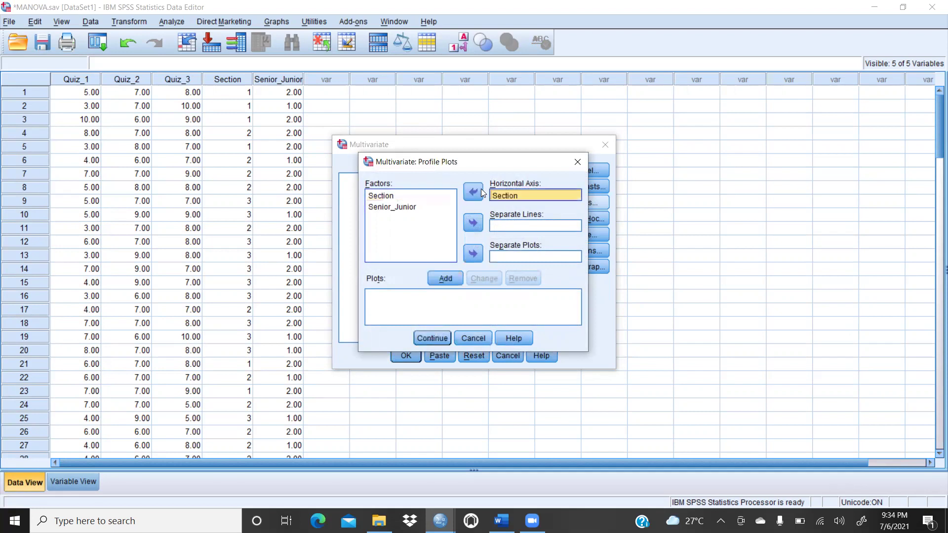
click(450, 280)
click(403, 208)
click(482, 196)
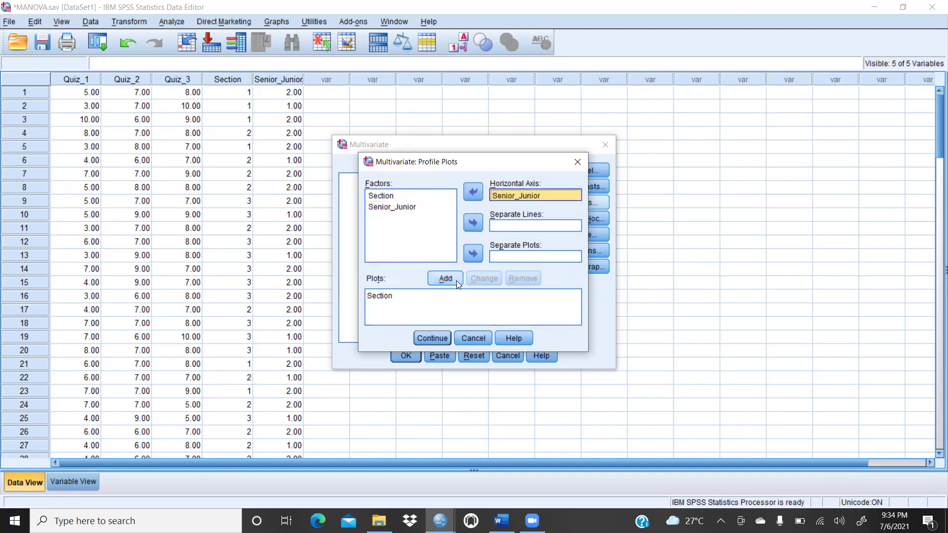
click(451, 279)
Add a Section*Senior_Junior profile plot with Section on the horizontal axis and Senior_Junior as separate lines, and accept the plots
click(390, 196)
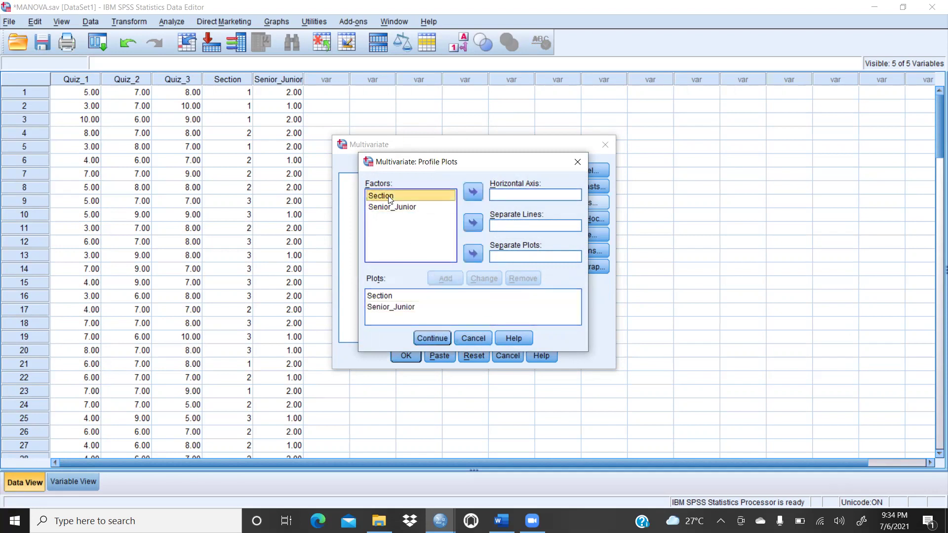
click(474, 193)
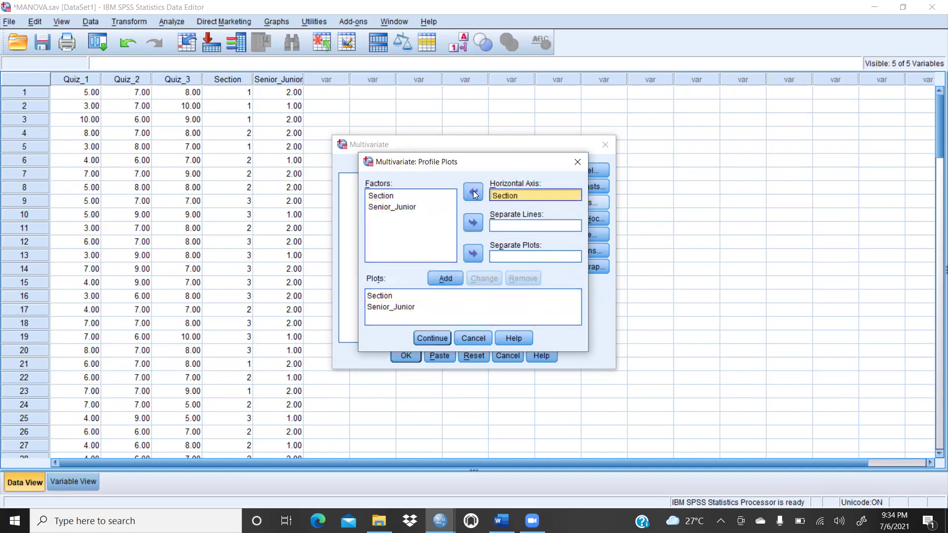
click(397, 210)
click(476, 223)
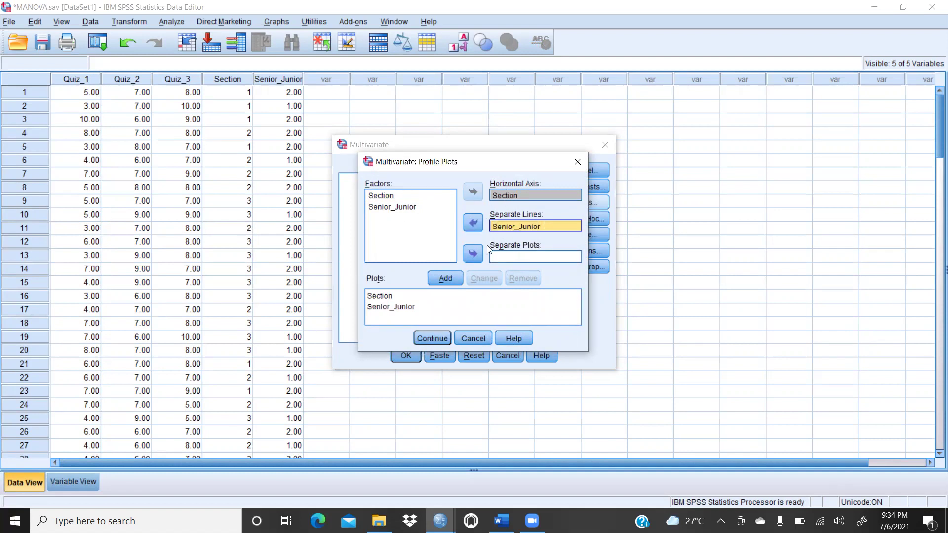
click(444, 277)
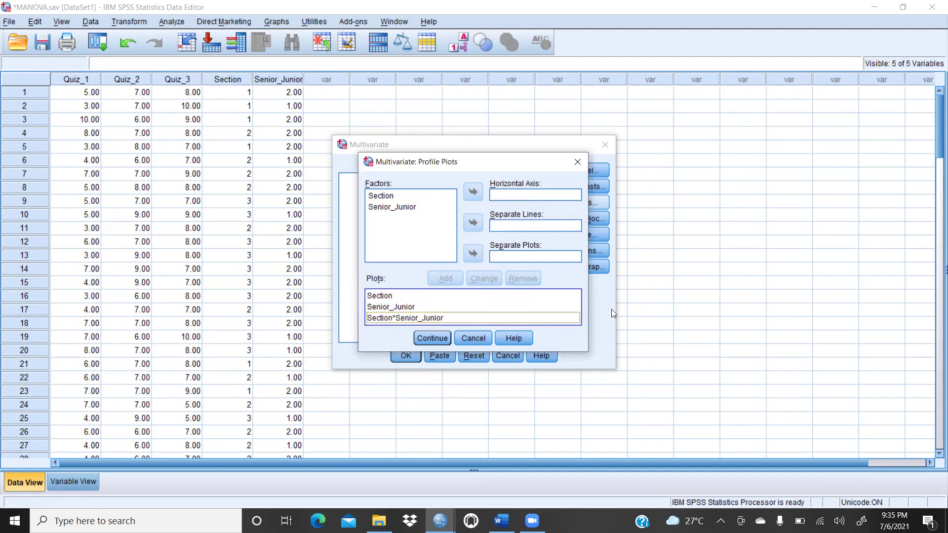
click(446, 339)
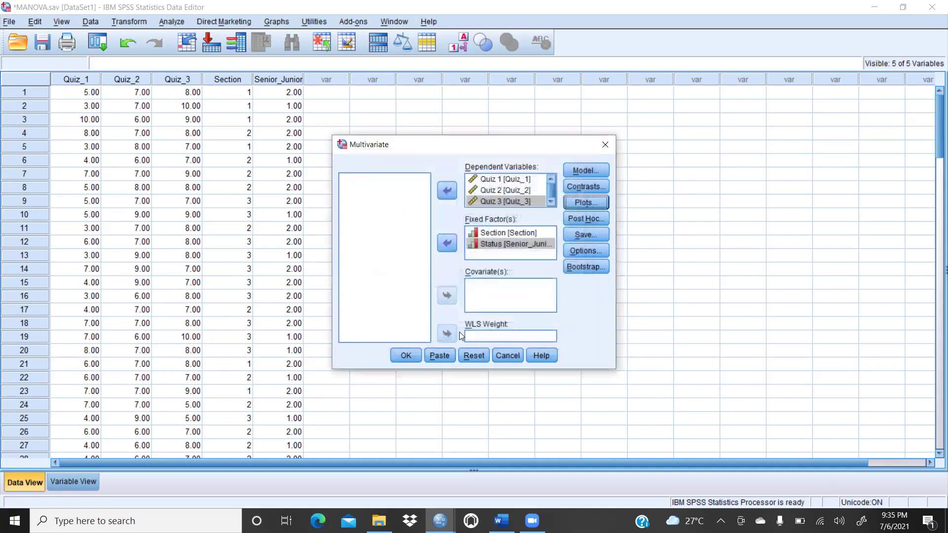
Request Tukey post hoc tests for both Section and Senior_Junior
click(596, 217)
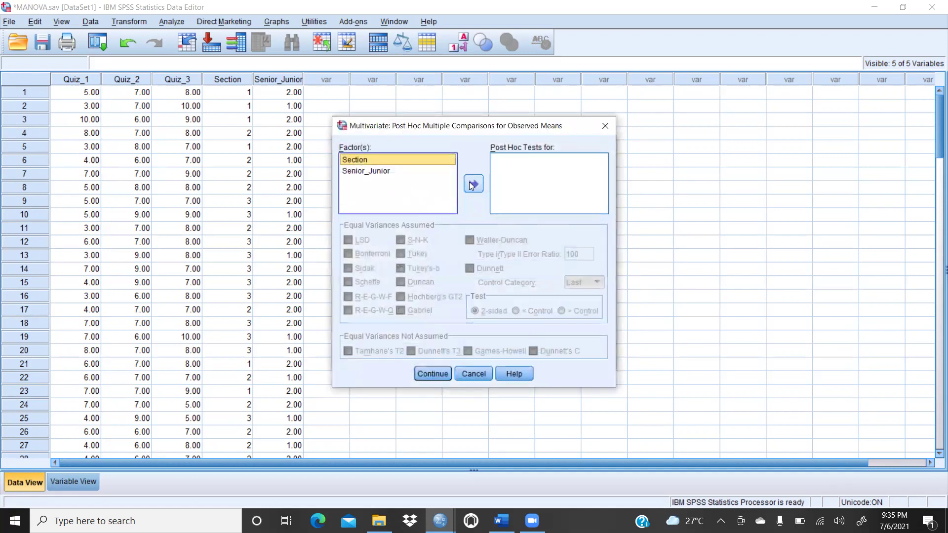
click(473, 184)
click(374, 171)
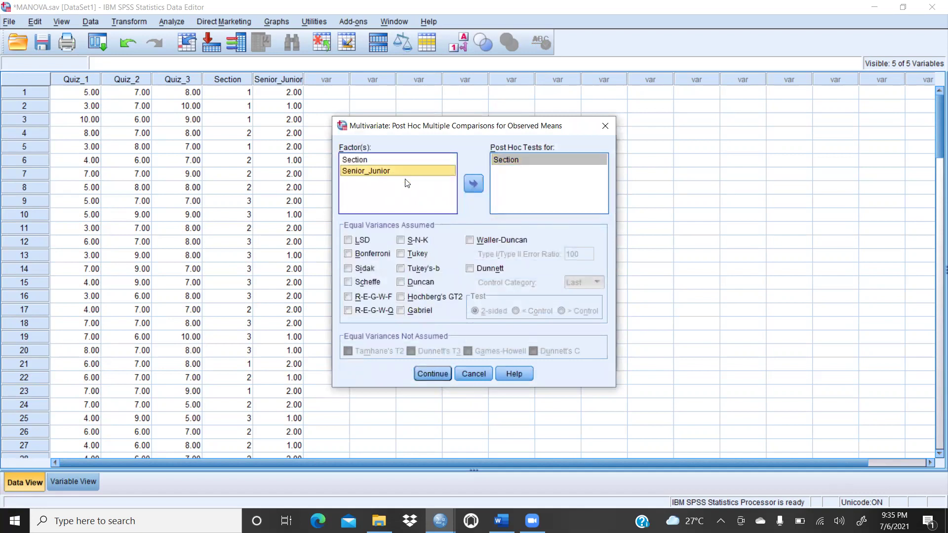
click(475, 185)
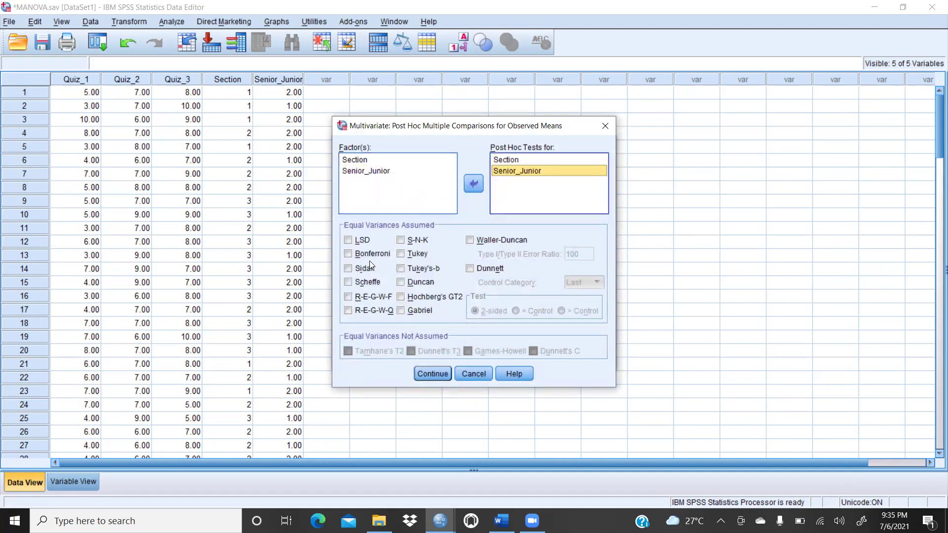
click(401, 254)
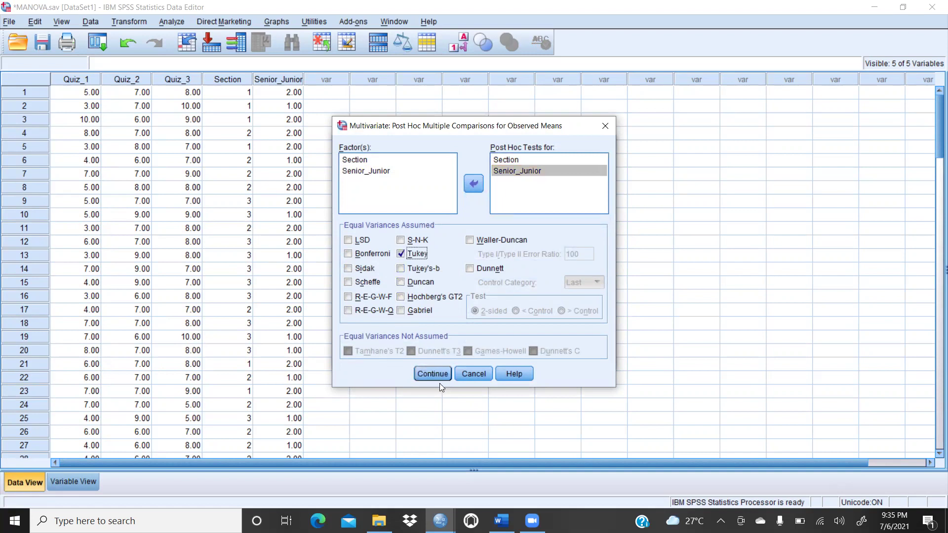
click(445, 373)
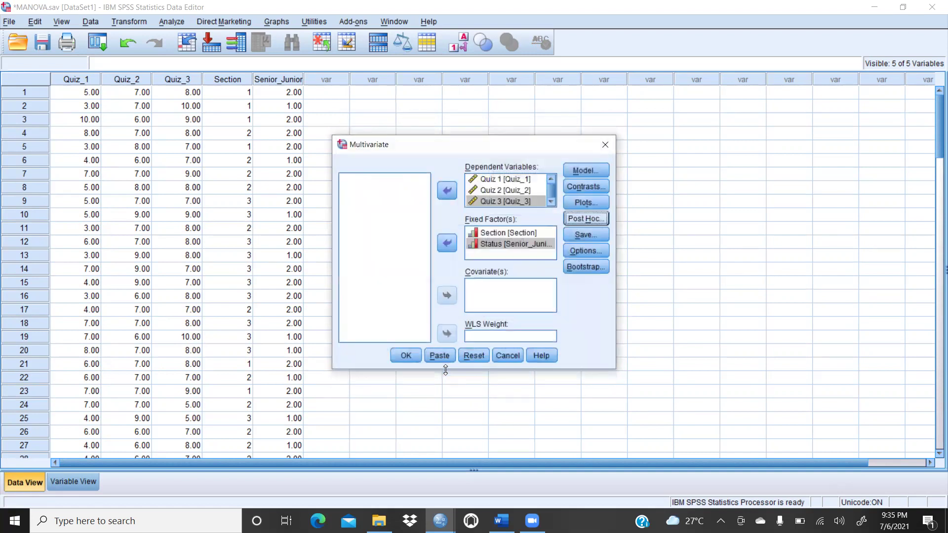
Set the analysis options to display estimated marginal means for Section, Senior_Junior and the Section*Senior_Junior interaction
click(579, 250)
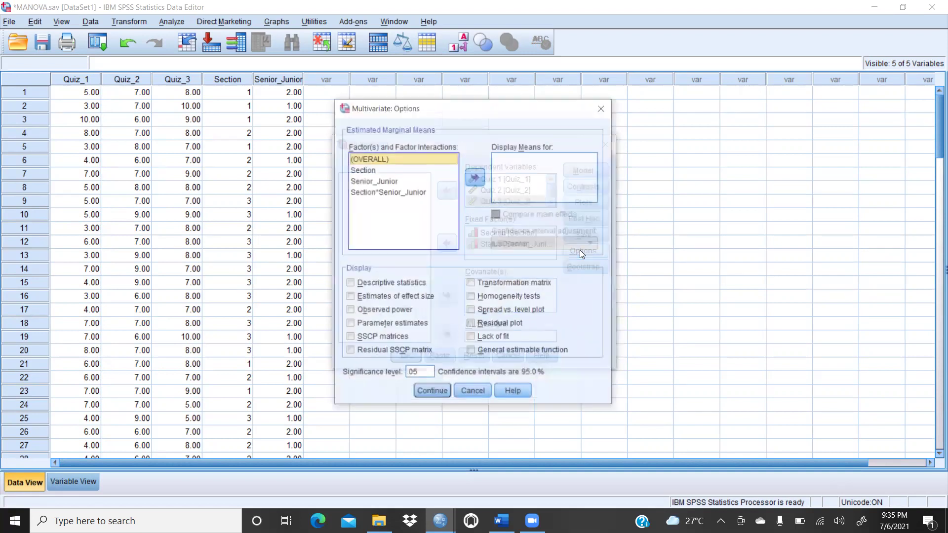
click(366, 169)
click(475, 178)
click(377, 182)
click(478, 179)
click(426, 193)
click(476, 176)
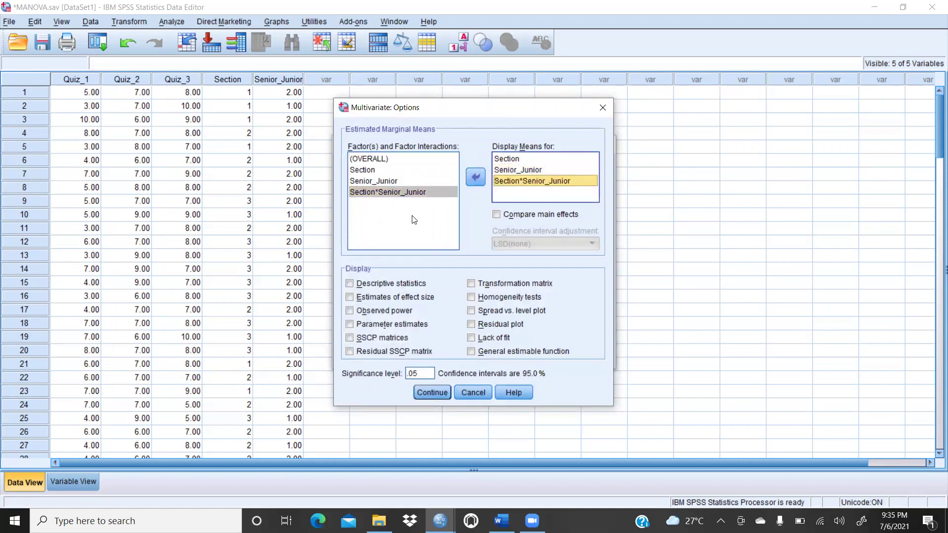
Include descriptive statistics, homogeneity tests and estimates of effect size, compare main effects with LSD(none), and accept the options
click(354, 285)
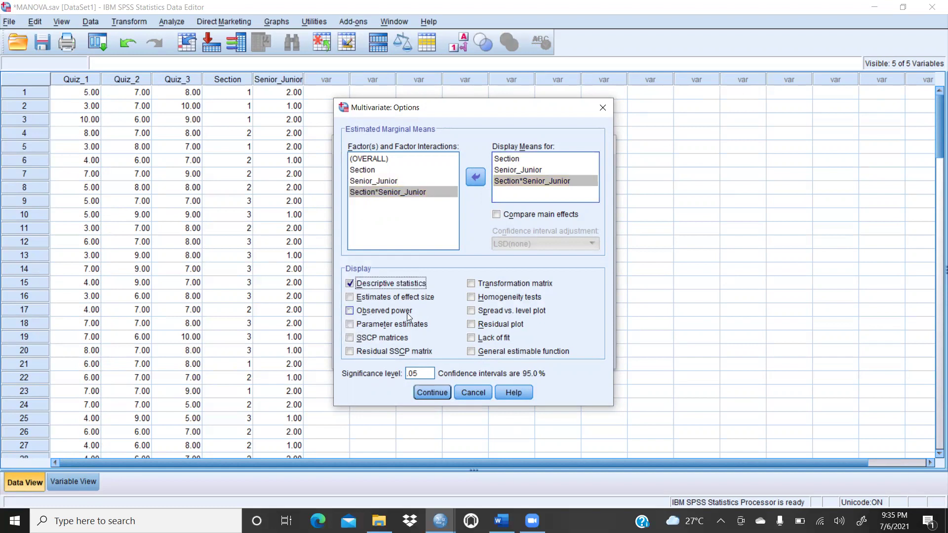
click(471, 297)
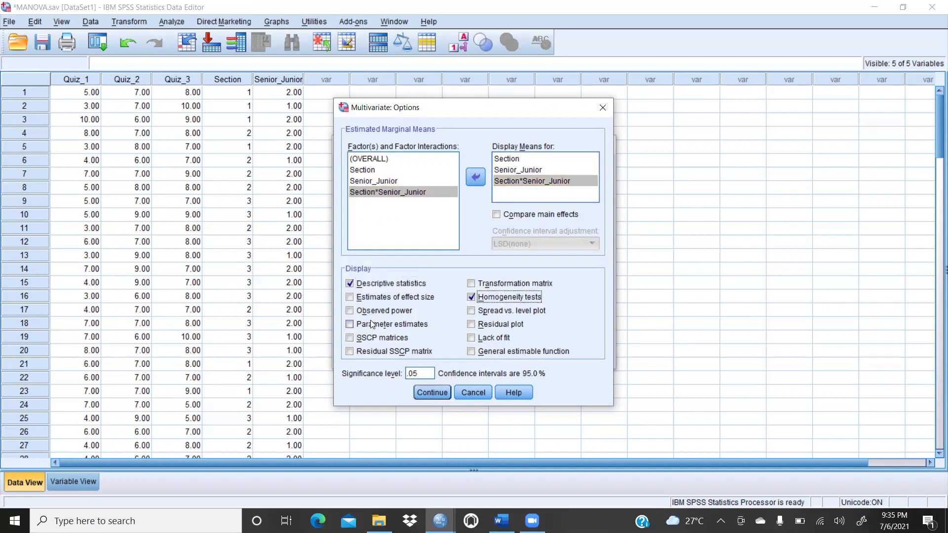
click(351, 297)
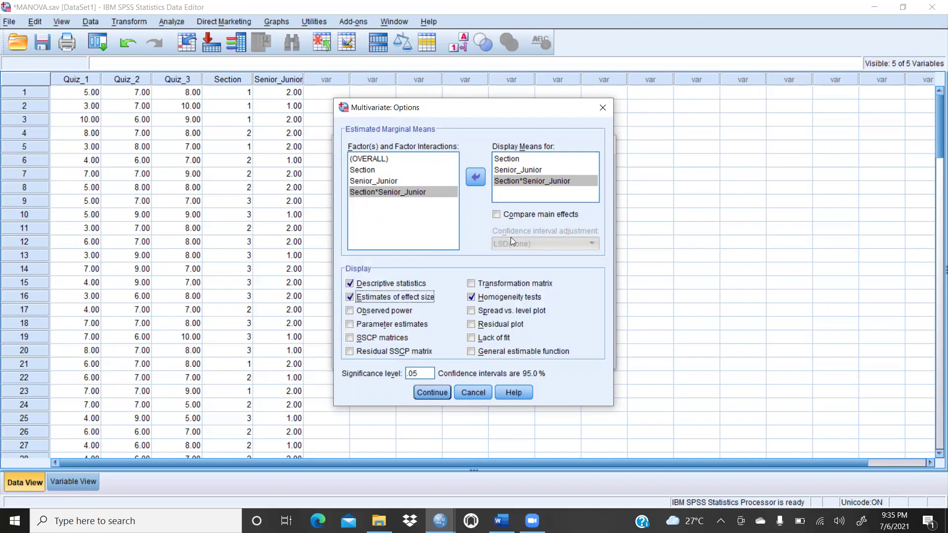
click(509, 218)
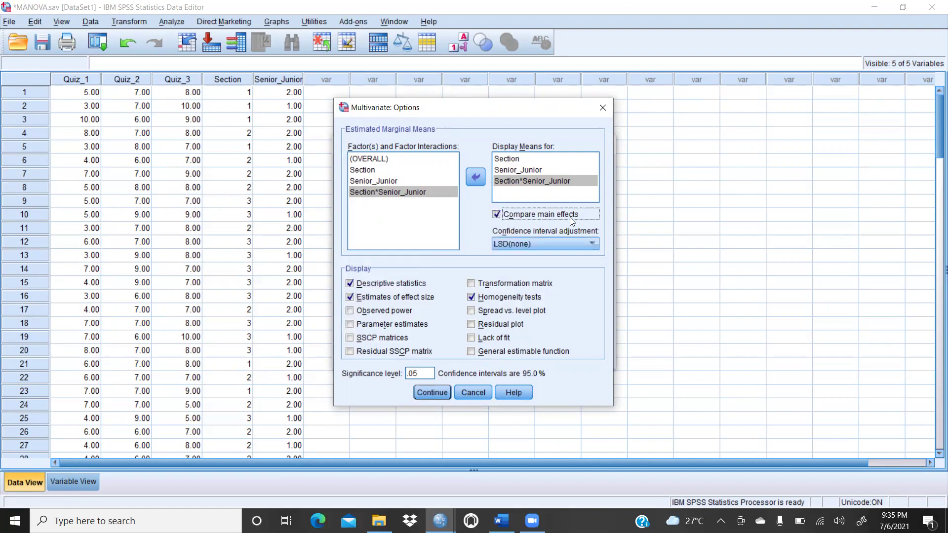
click(428, 390)
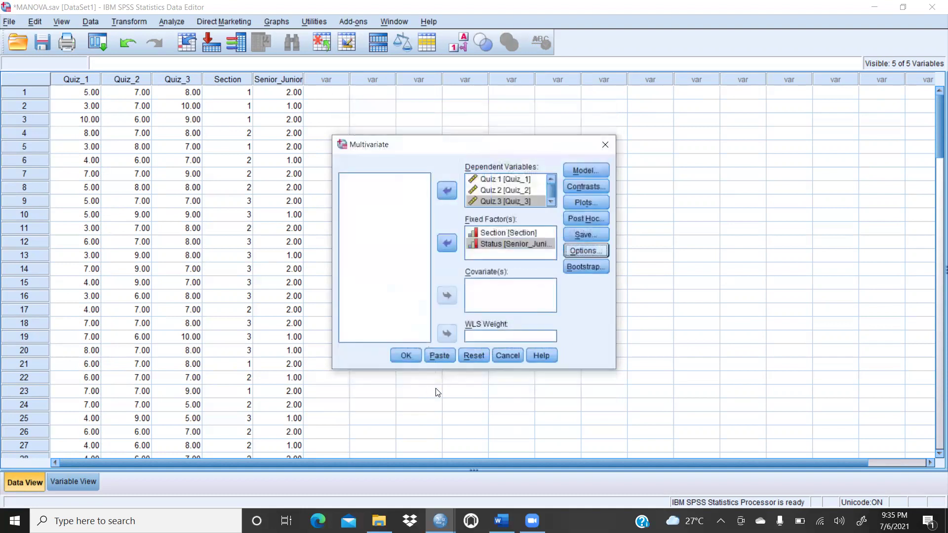
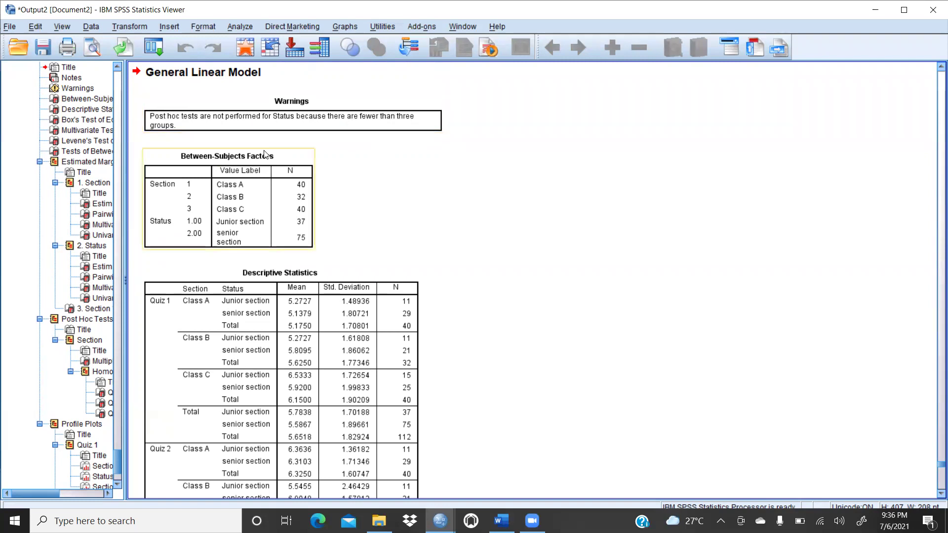
Copy the Between-Subjects Factors table from the SPSS output and paste it below the Output heading in the Word notes
right_click(250, 200)
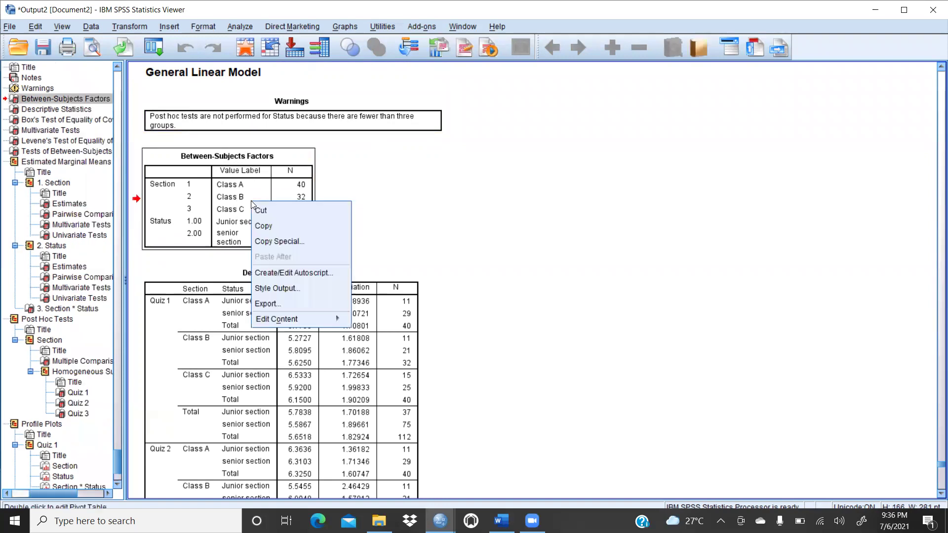
click(263, 227)
click(493, 510)
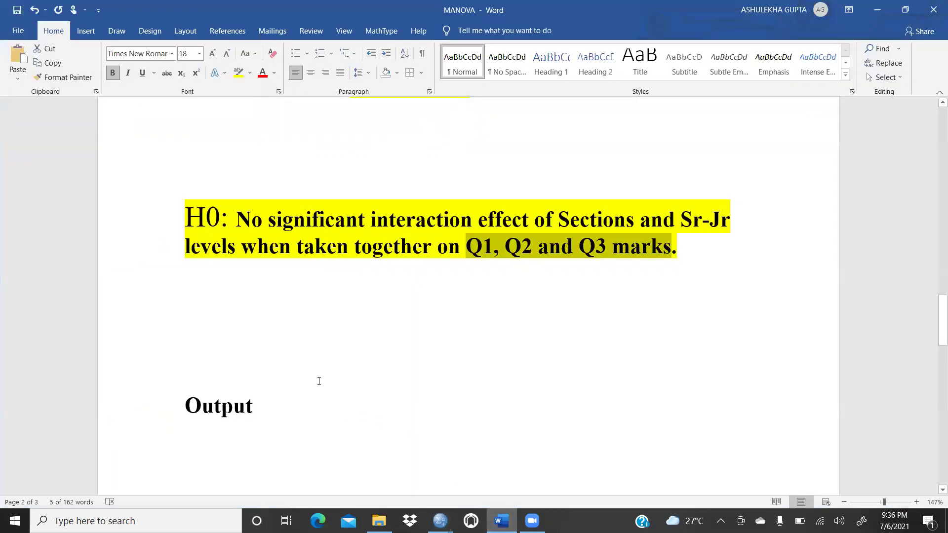
scroll(319, 380, down, 3)
click(213, 130)
key(Delete)
key(Delete)
key(Delete)
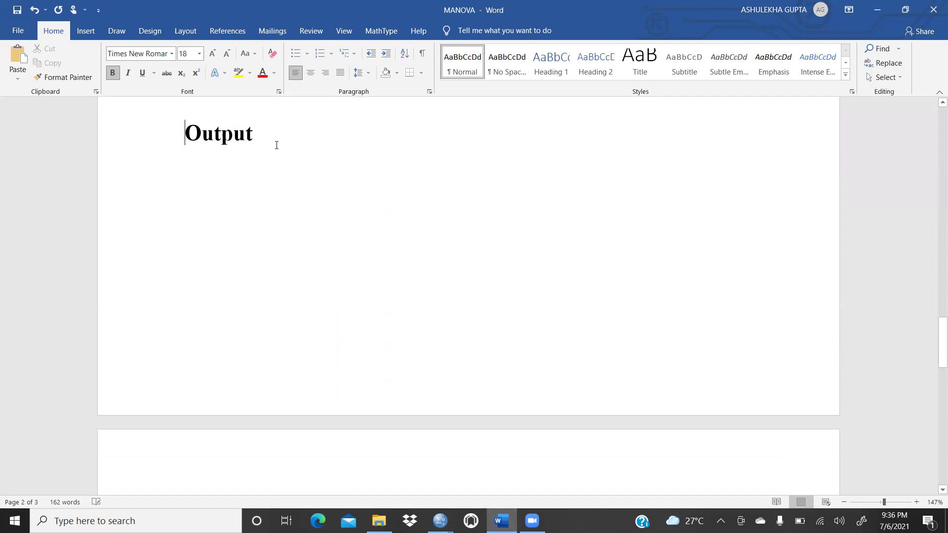
click(205, 163)
right_click(193, 165)
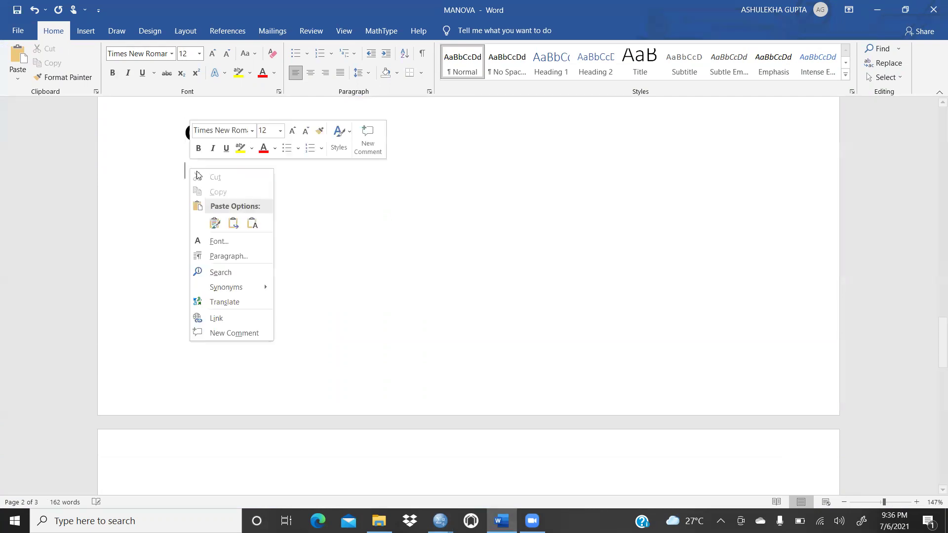
click(217, 222)
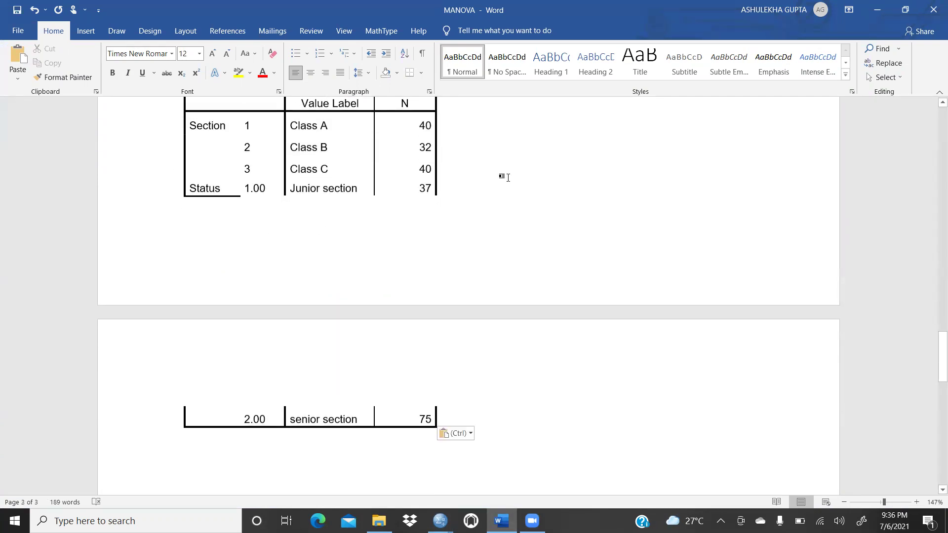
Insert blank lines before the Output heading so that it and the pasted table sit together on a new page
scroll(502, 177, up, 4)
click(182, 193)
key(Return)
key(Return)
key(Return)
key(Return)
key(Return)
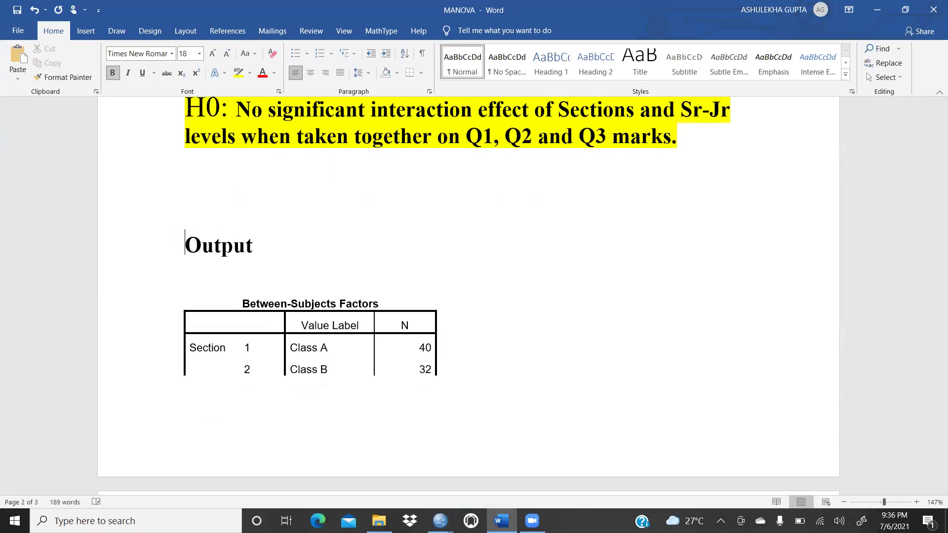
key(Return)
key(Return)
key(Return)
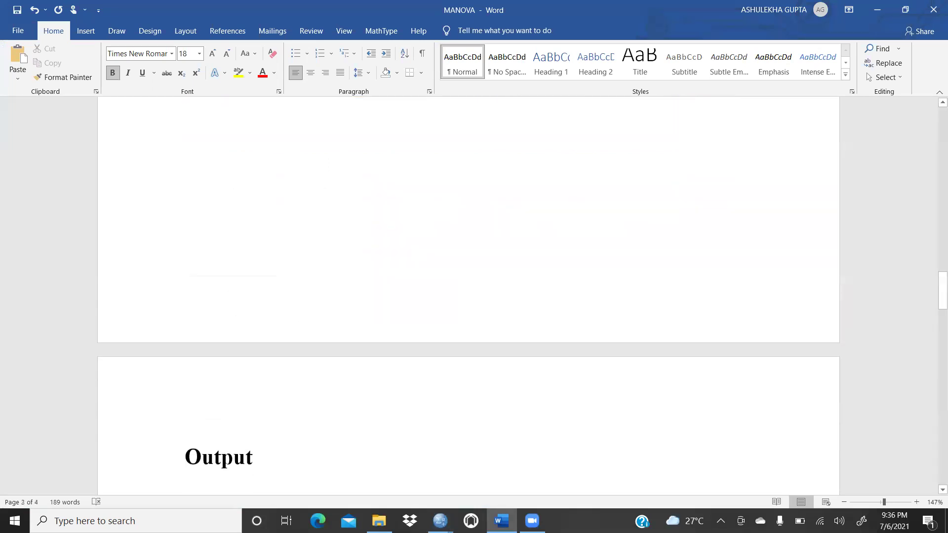
scroll(180, 193, down, 7)
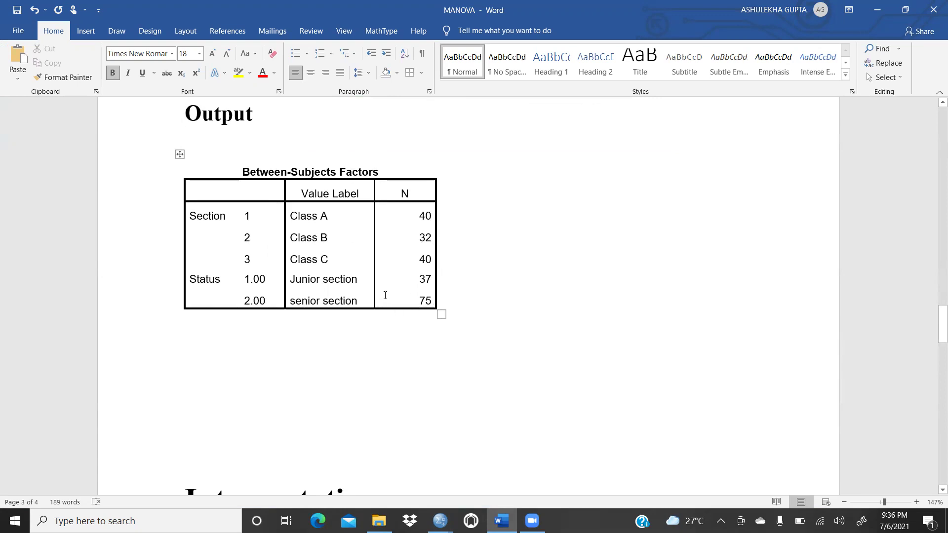
Switch to the SPSS output and examine the Descriptive Statistics table for the three quizzes by Section and Status
scroll(380, 281, down, 2)
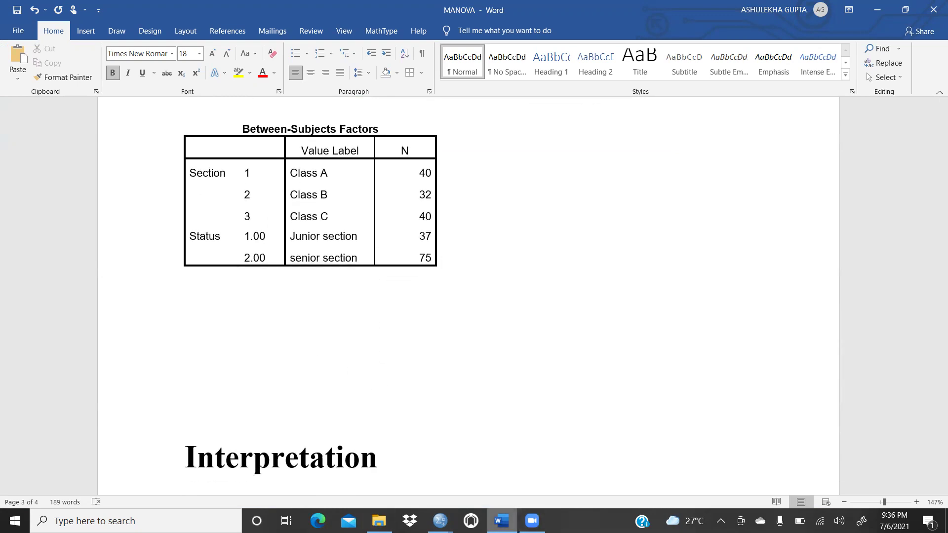
mouse_move(440, 521)
click(488, 474)
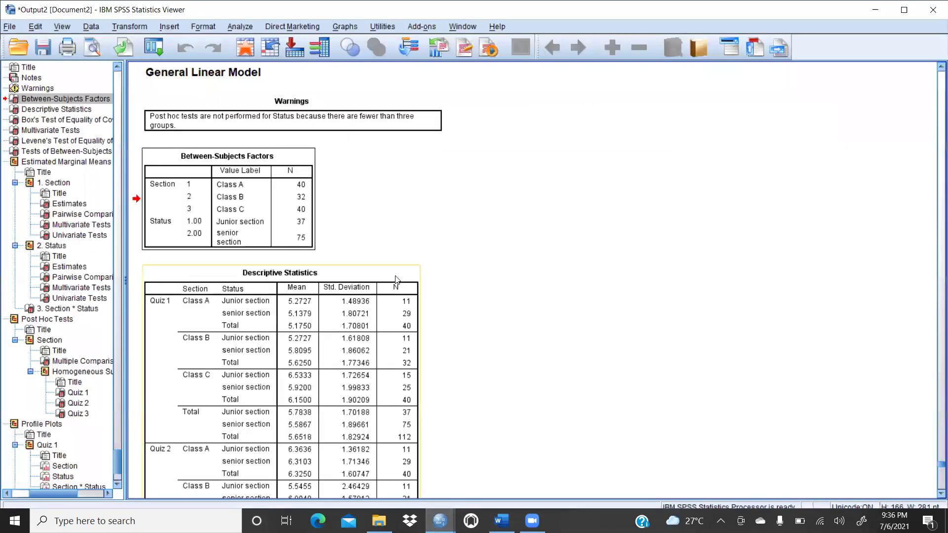
scroll(358, 195, down, 5)
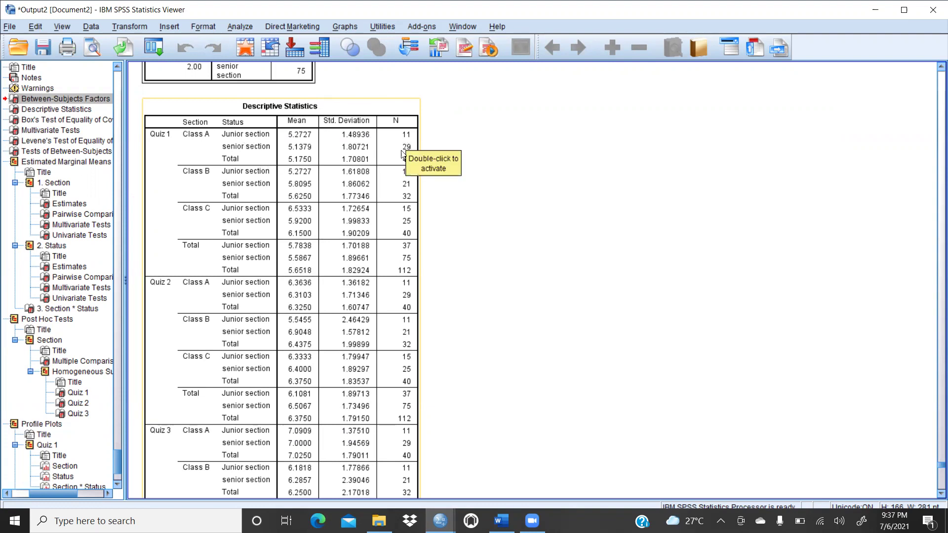
click(532, 177)
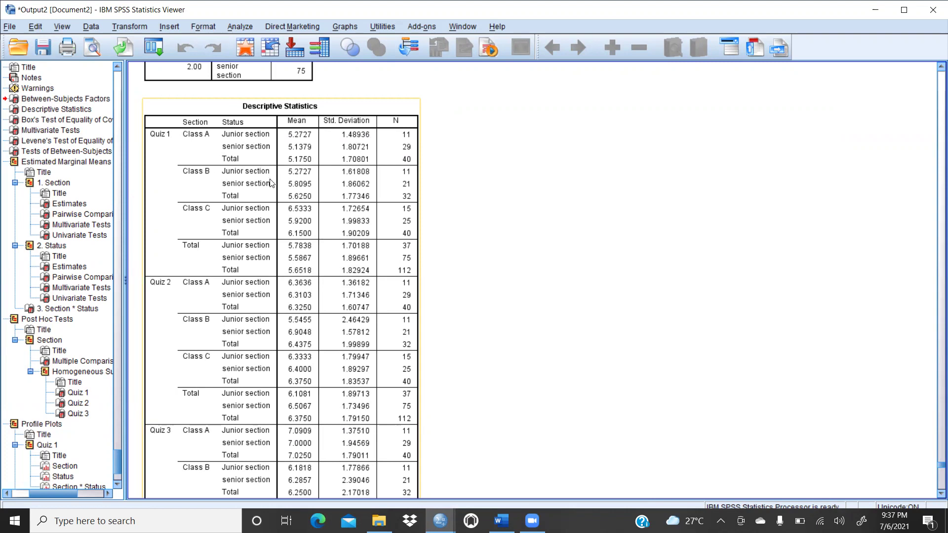
click(403, 181)
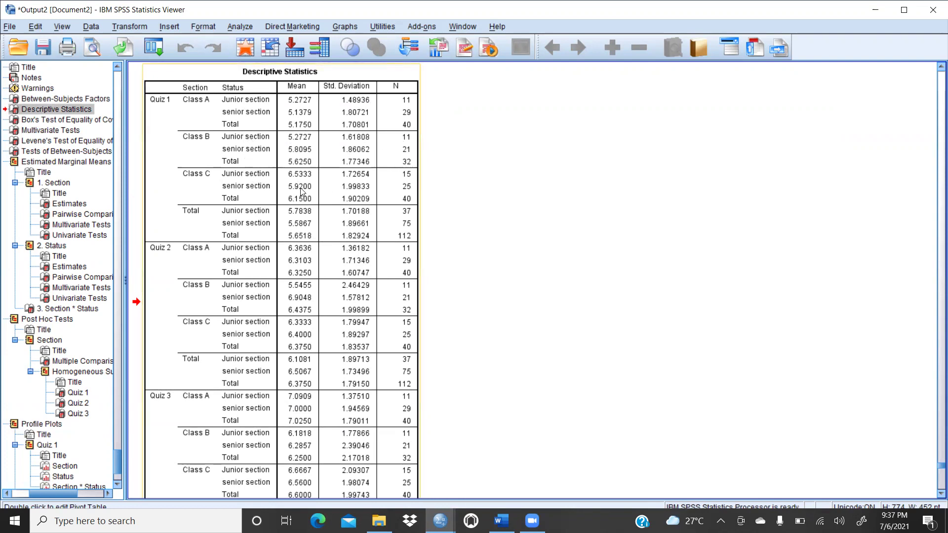
scroll(323, 178, up, 3)
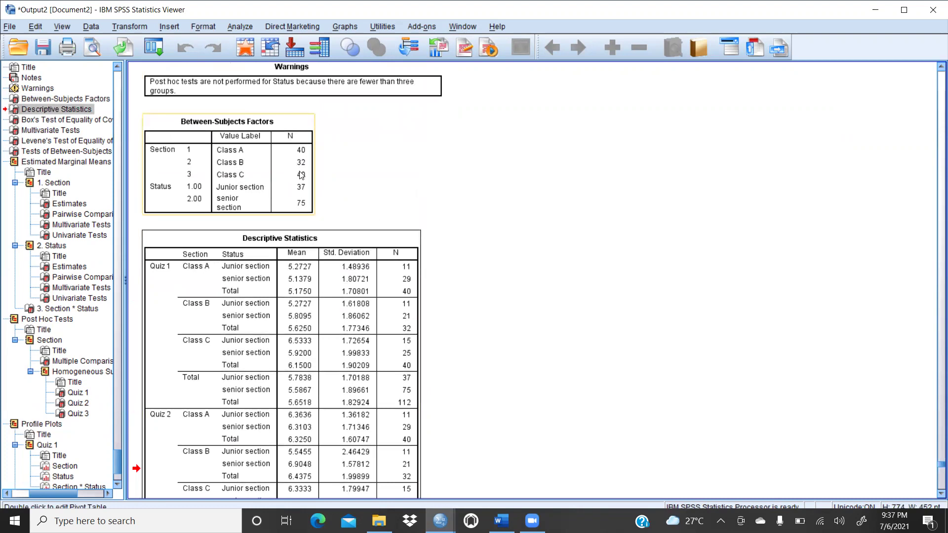
scroll(381, 186, down, 3)
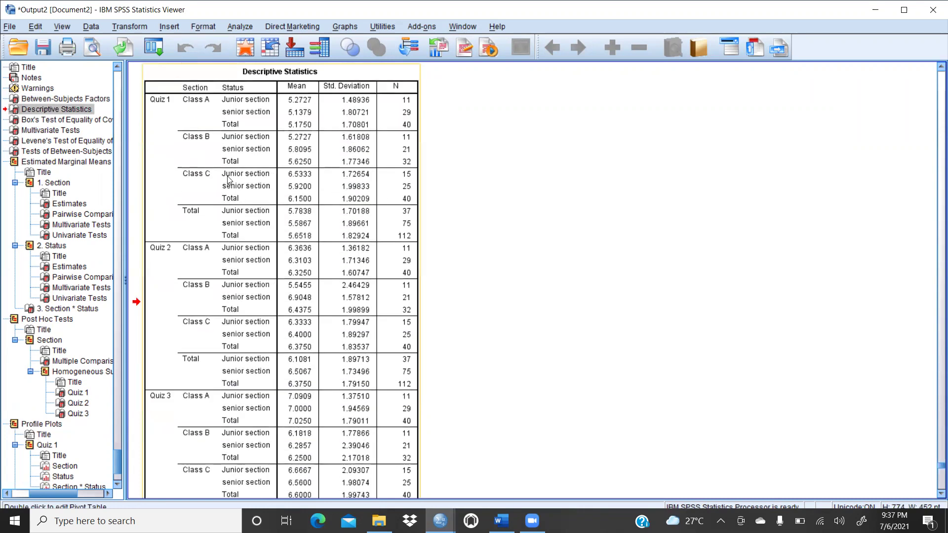
scroll(460, 207, down, 4)
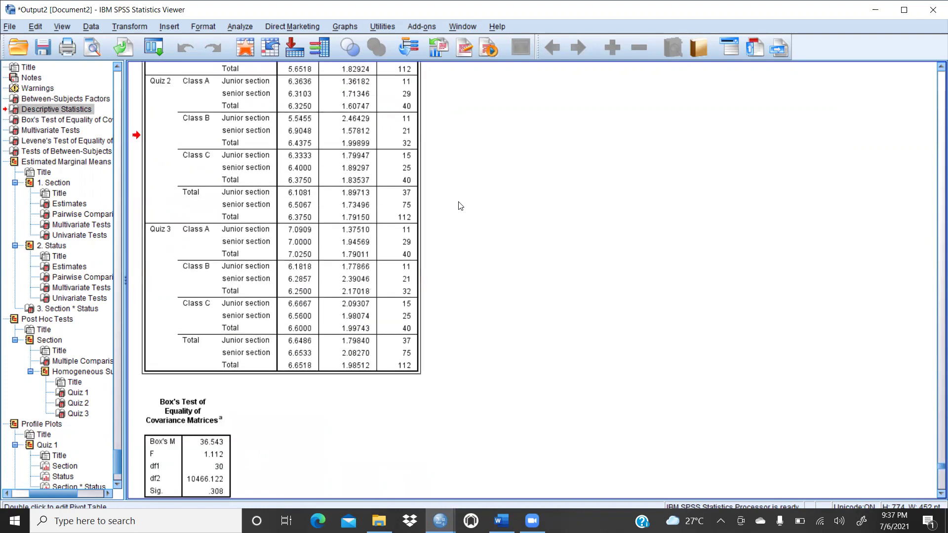
Copy the Box's Test of Equality of Covariance Matrices table from SPSS and paste it below the Between-Subjects Factors table in Word
scroll(460, 207, down, 3)
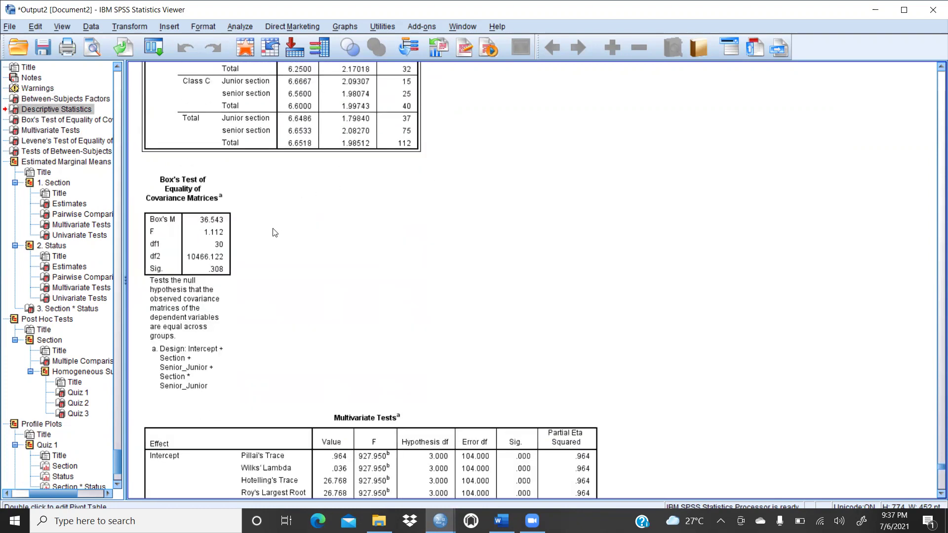
right_click(216, 239)
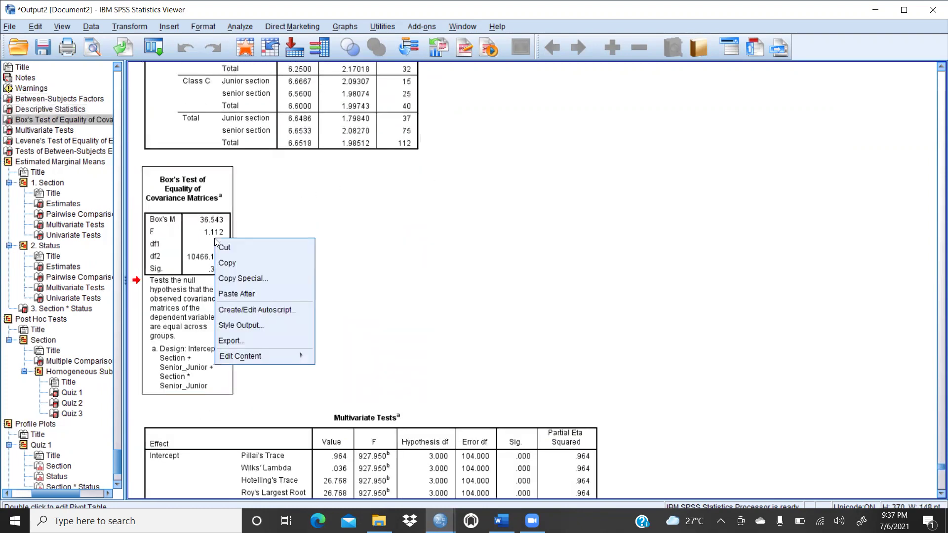
click(231, 261)
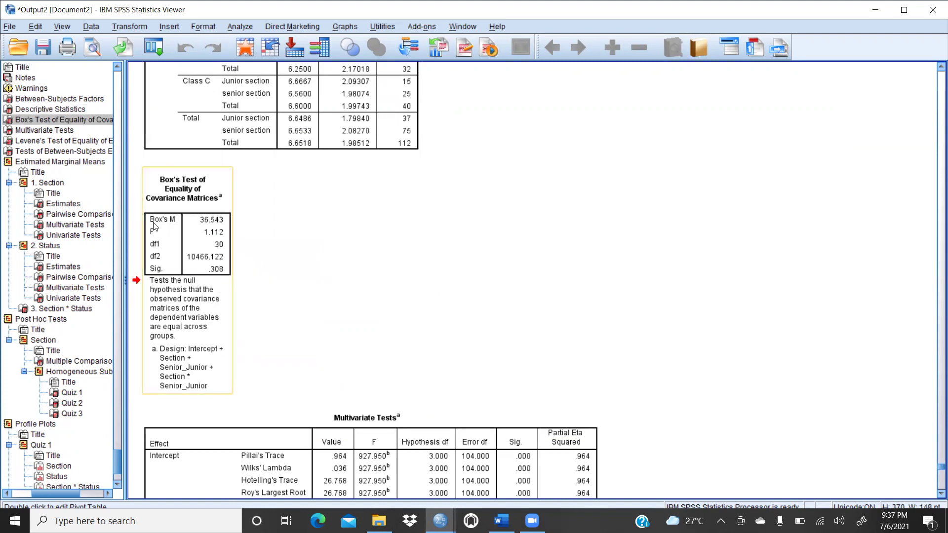
mouse_move(501, 520)
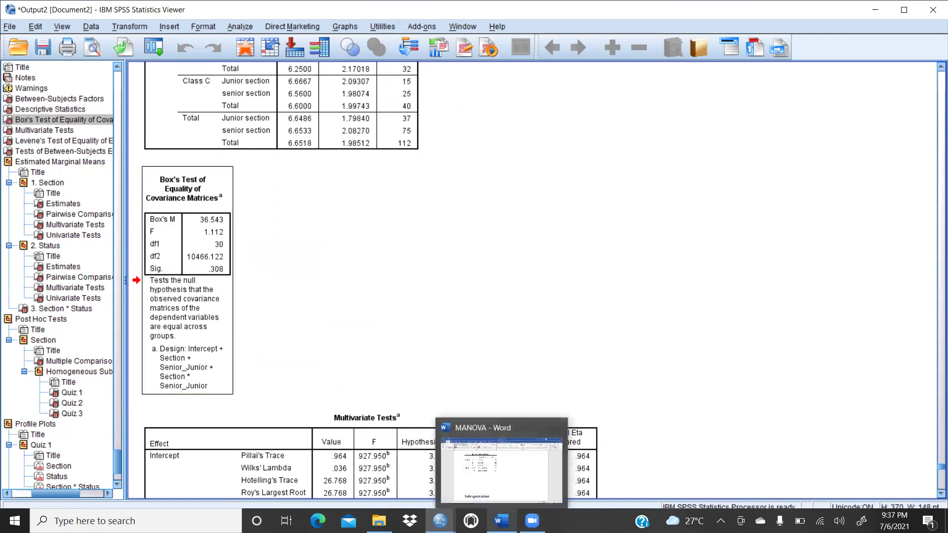
click(492, 501)
right_click(223, 322)
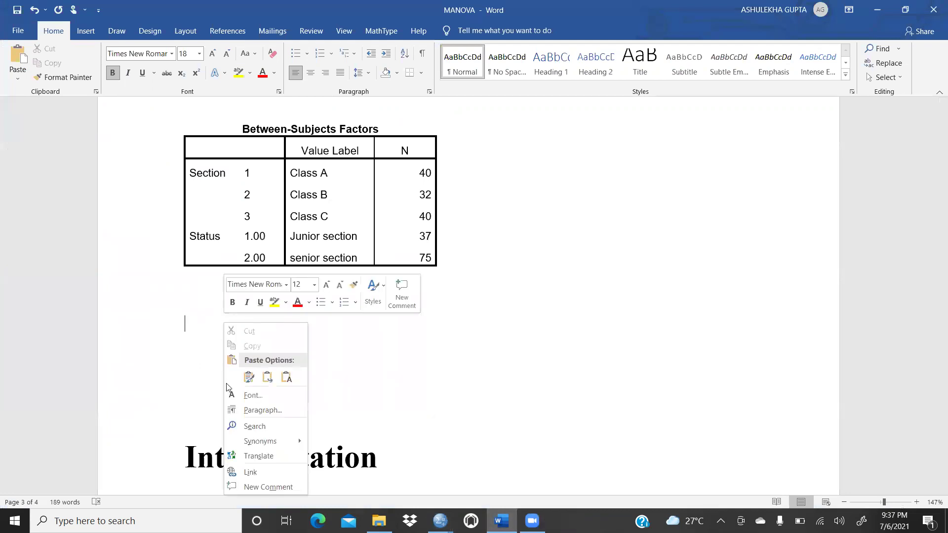
click(248, 376)
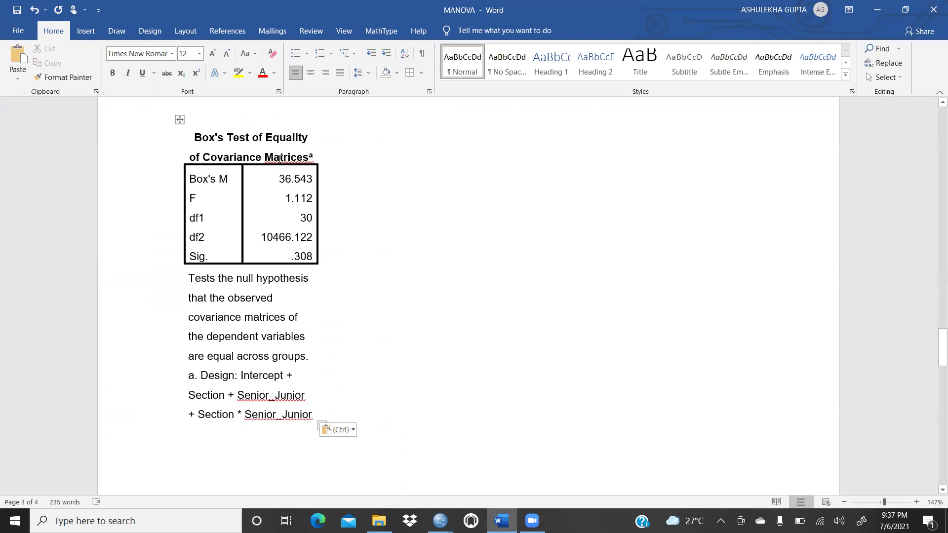
Compare the Sig. value in the Box's Test table with the homogeneity of variance-covariance criterion under Assumptions
click(310, 198)
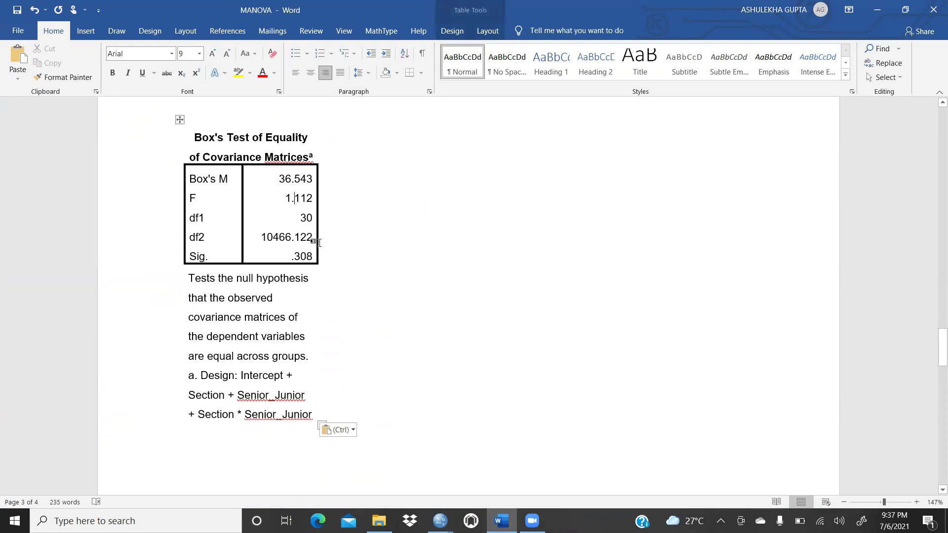
drag(287, 259, 332, 253)
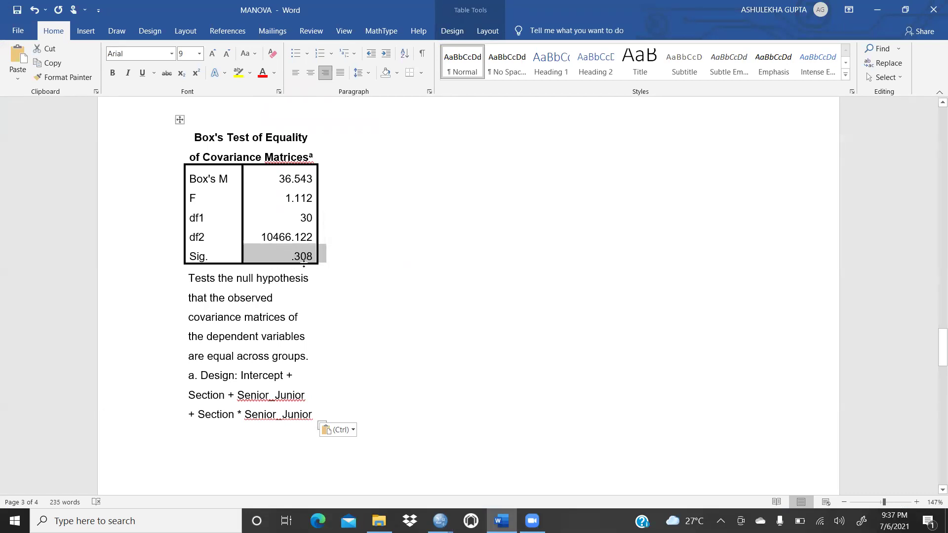
scroll(493, 197, up, 20)
scroll(500, 199, up, 5)
scroll(501, 198, down, 3)
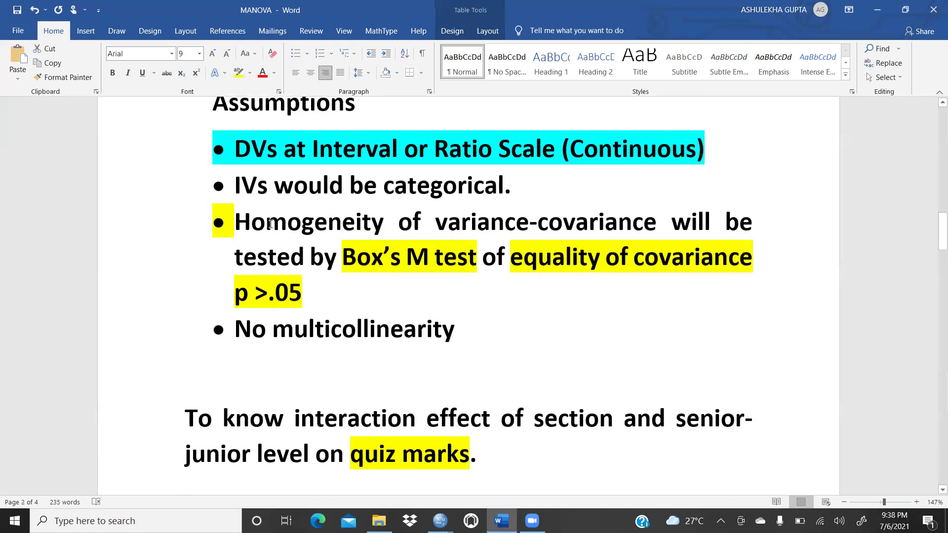
drag(245, 218, 761, 280)
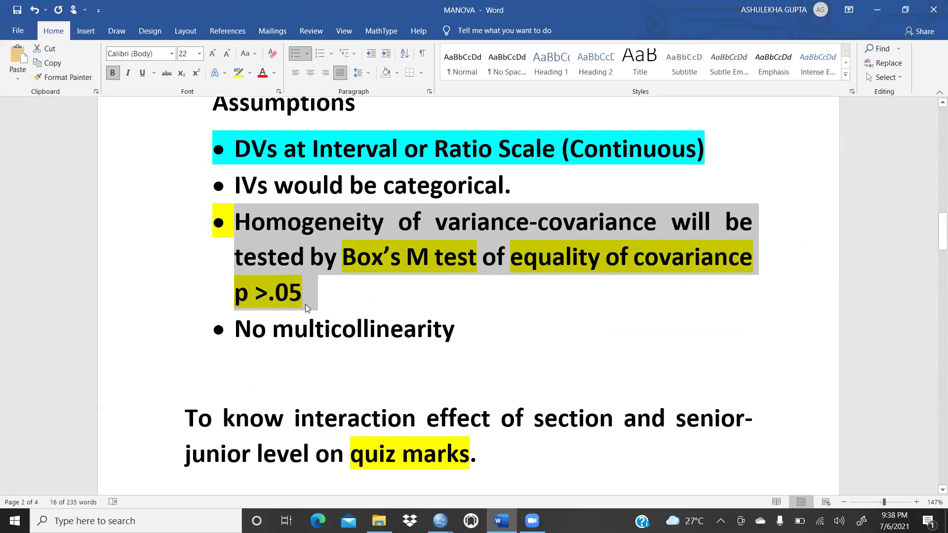
scroll(499, 277, down, 12)
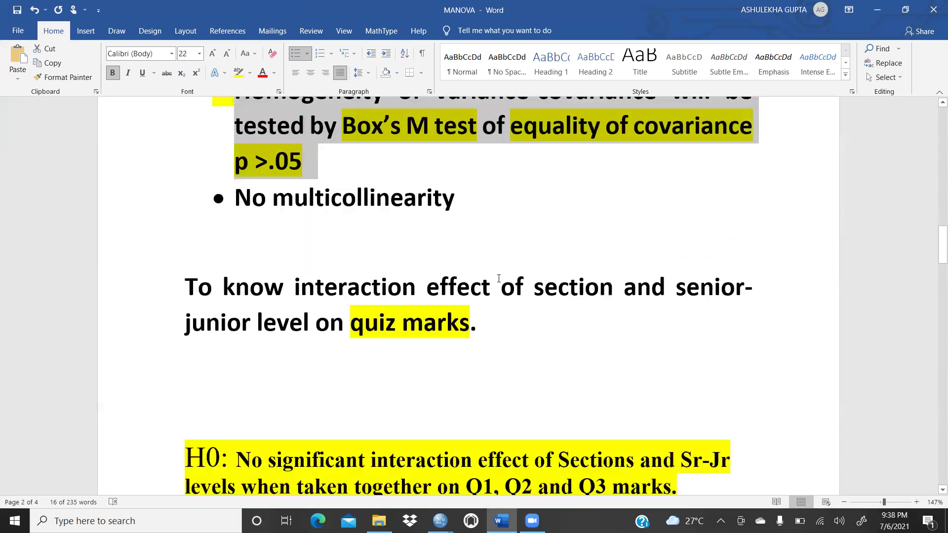
scroll(500, 277, down, 8)
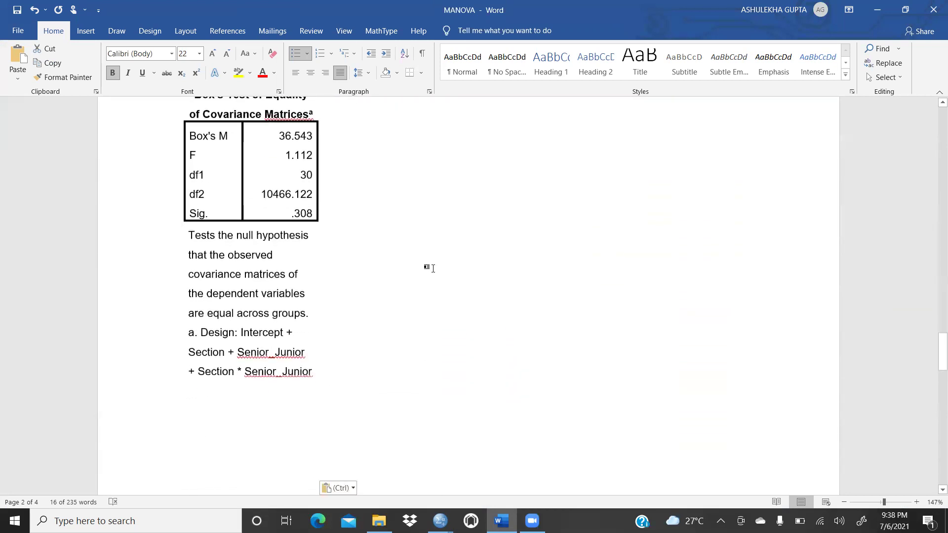
Highlight the Sig. row of the Box's Test table in yellow
drag(192, 213, 335, 212)
click(236, 75)
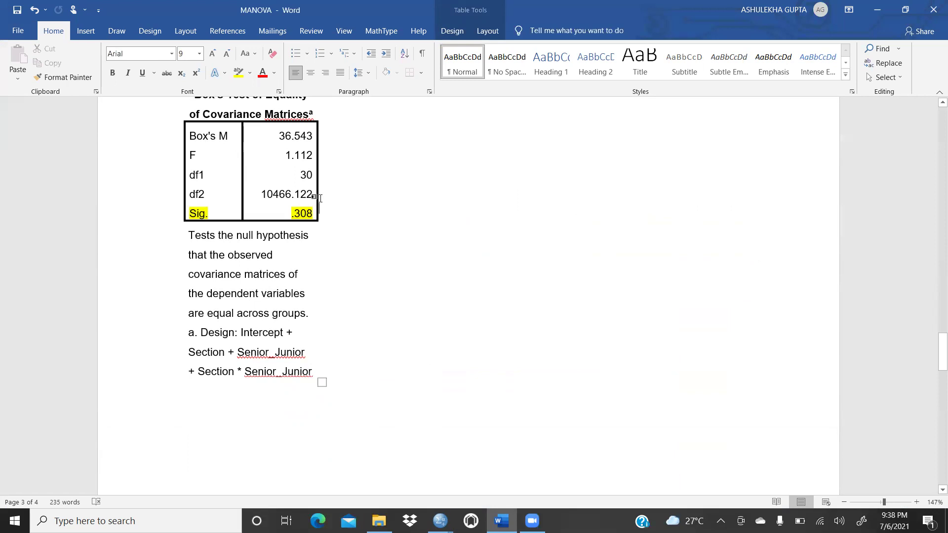
click(321, 206)
scroll(465, 196, up, 2)
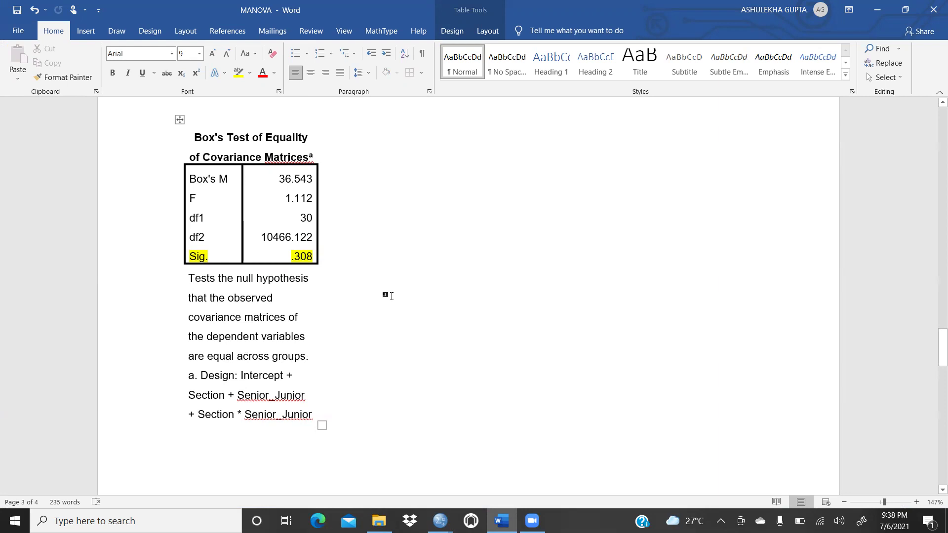
Copy the Multivariate Tests table from the SPSS output and paste it as a formatted table below the Box's Test table in Word
click(502, 521)
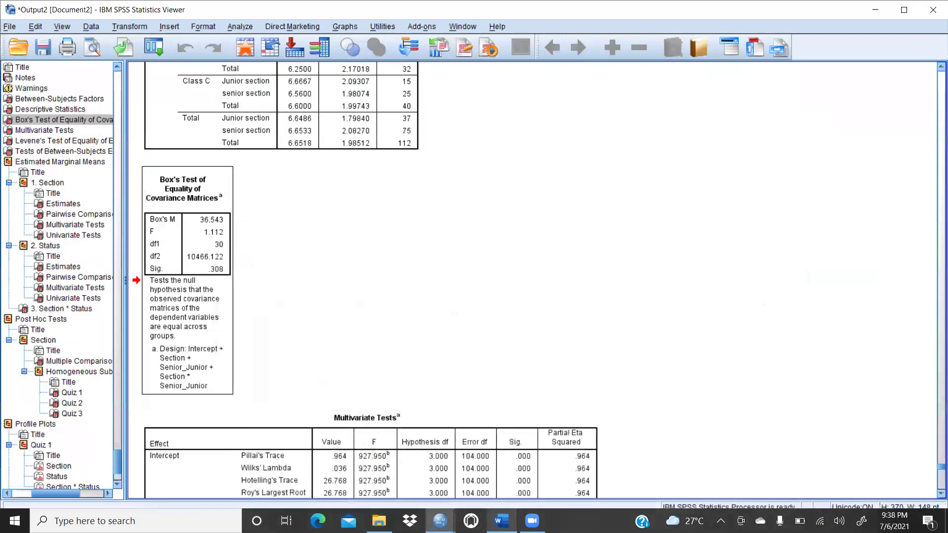
scroll(484, 412, down, 5)
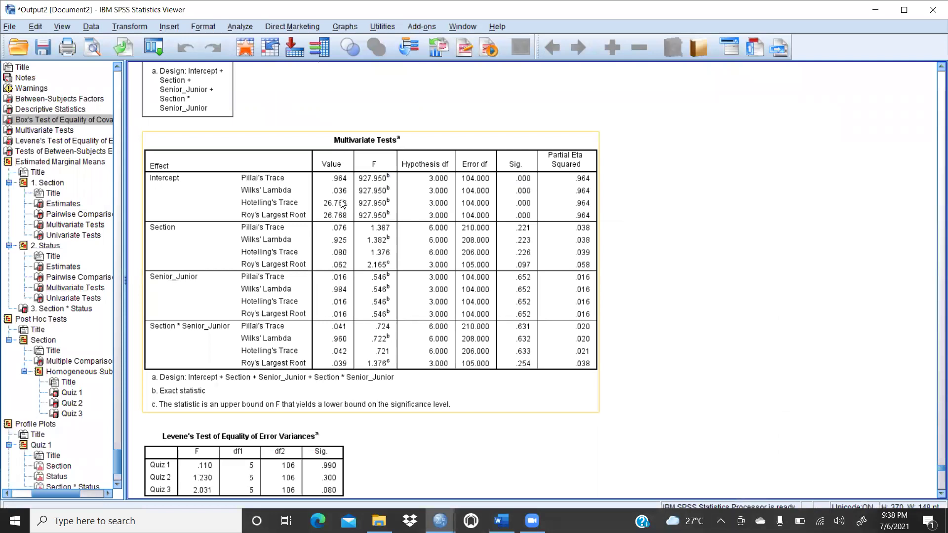
scroll(343, 203, down, 1)
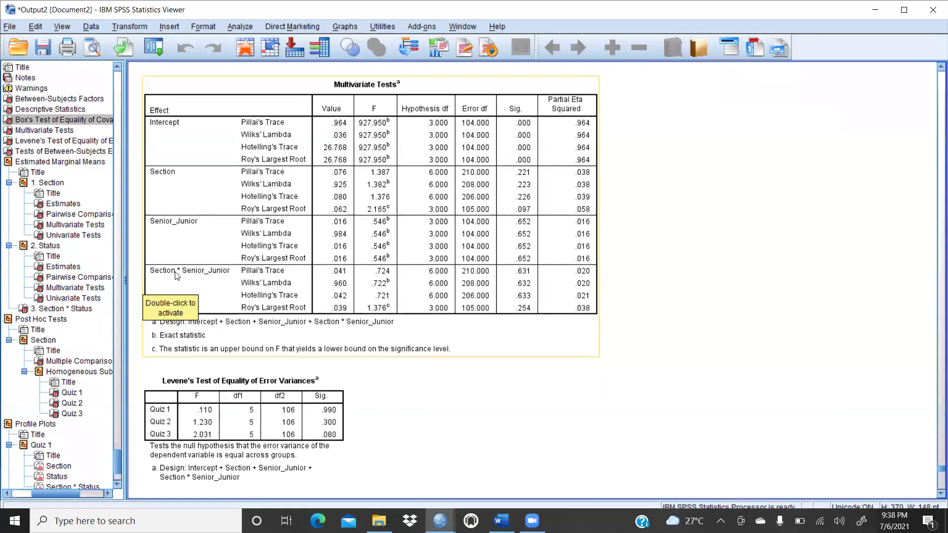
right_click(557, 203)
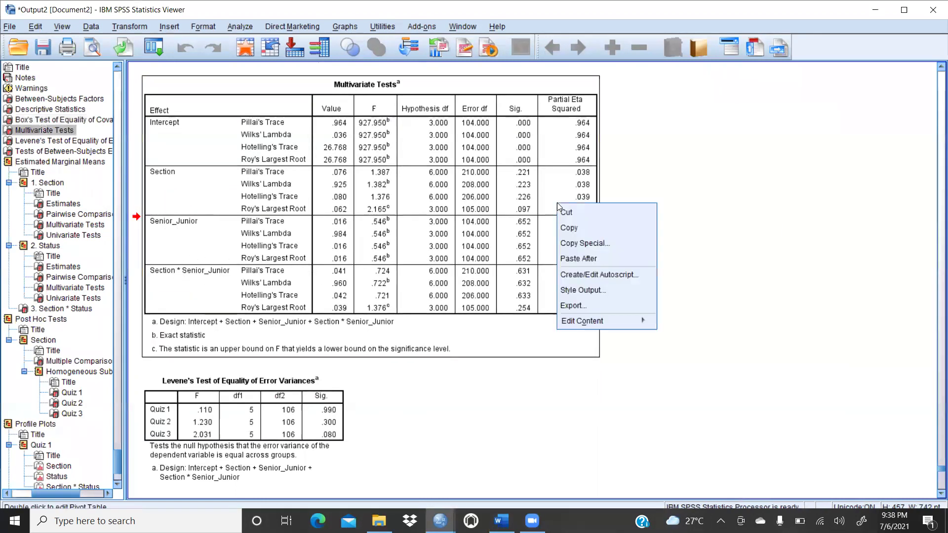
click(572, 225)
click(501, 521)
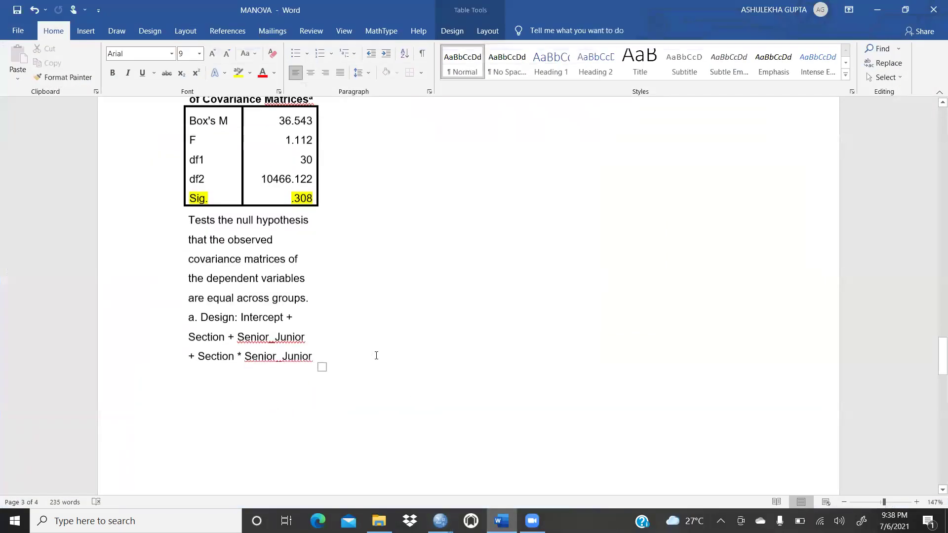
scroll(376, 355, down, 3)
click(201, 254)
right_click(200, 252)
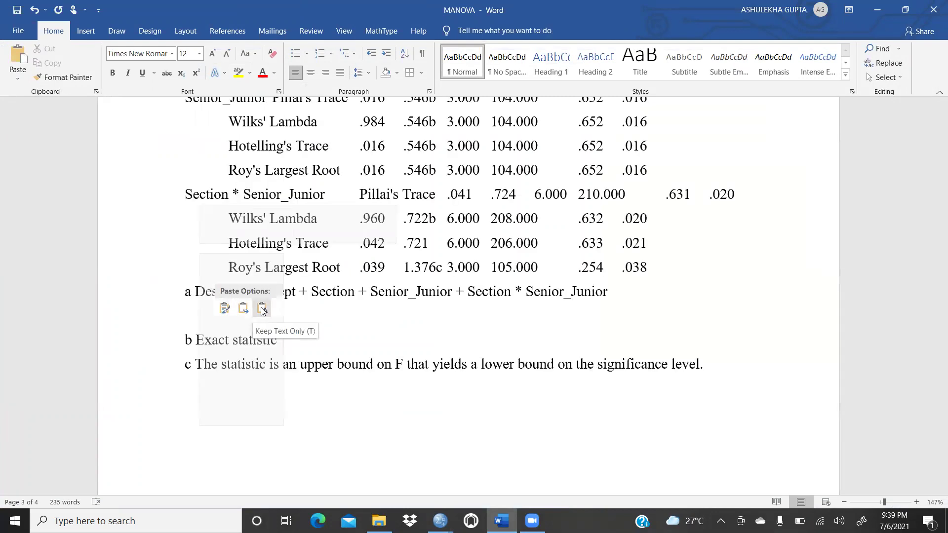
click(224, 308)
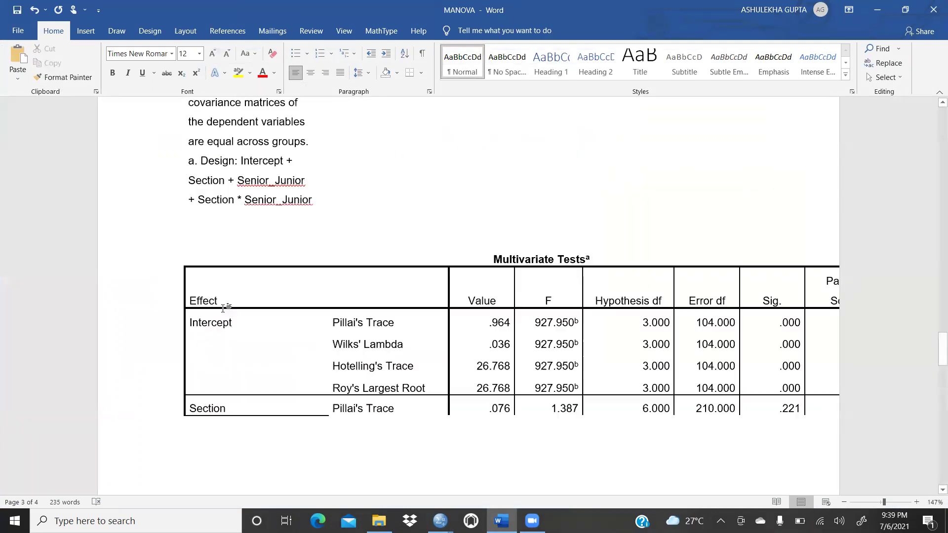
Move the pasted Multivariate Tests table into the left page margin so that its Partial Eta Squared column fits on the page
scroll(454, 324, up, 8)
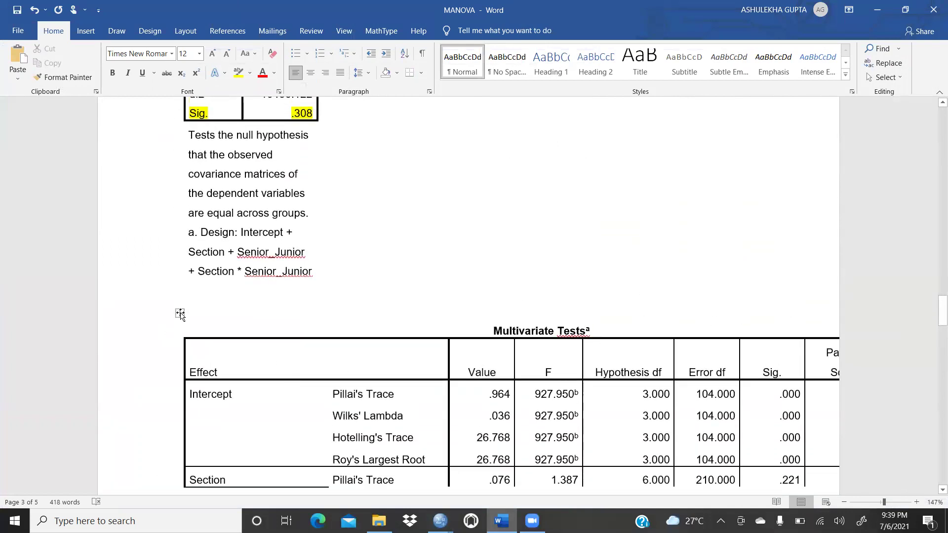
drag(180, 314, 157, 316)
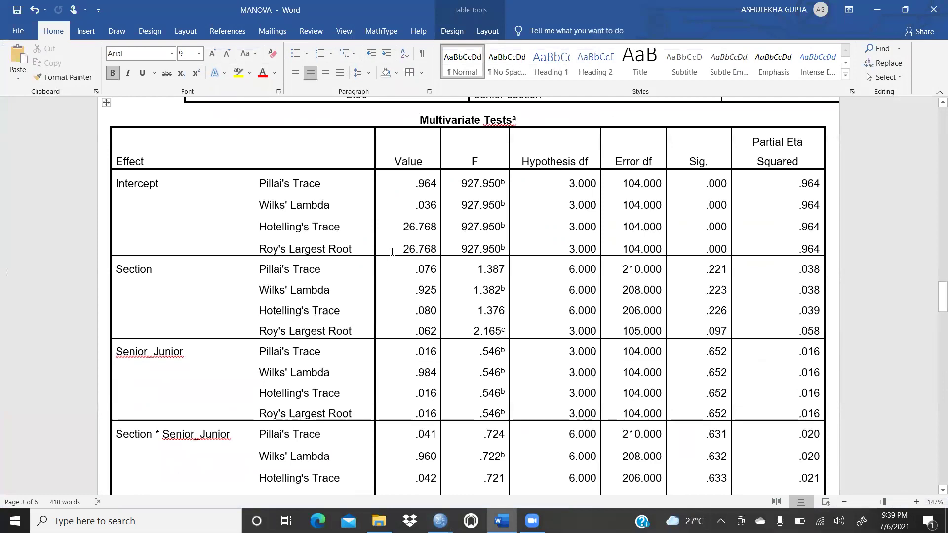
scroll(393, 251, down, 1)
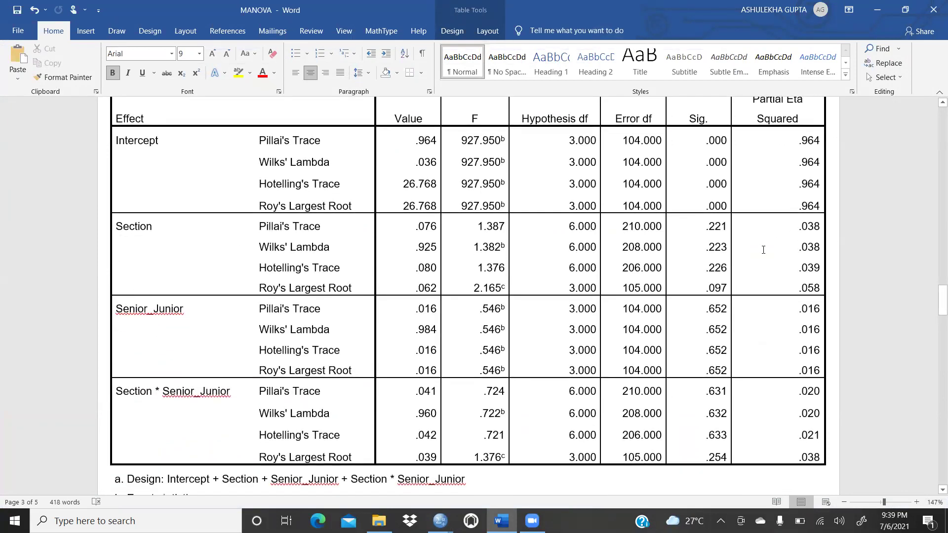
scroll(721, 267, down, 1)
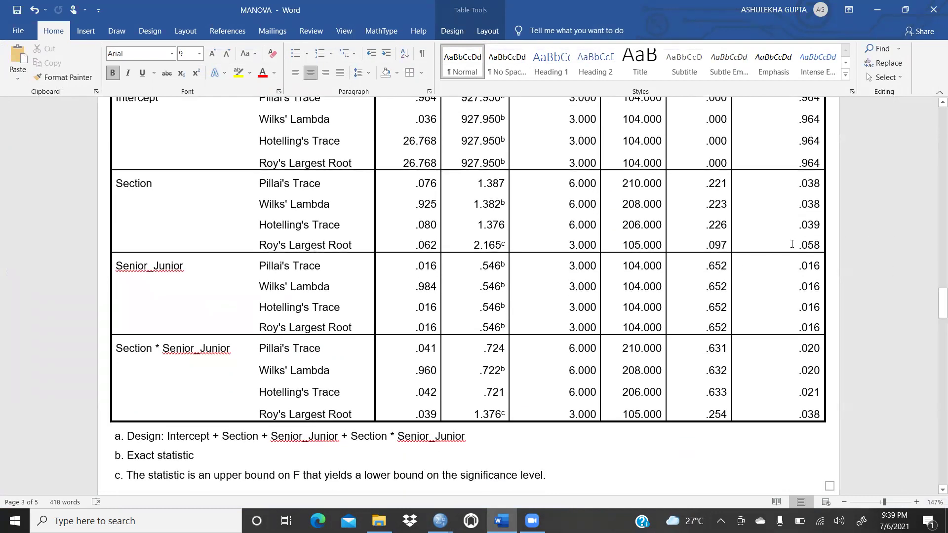
scroll(791, 244, down, 1)
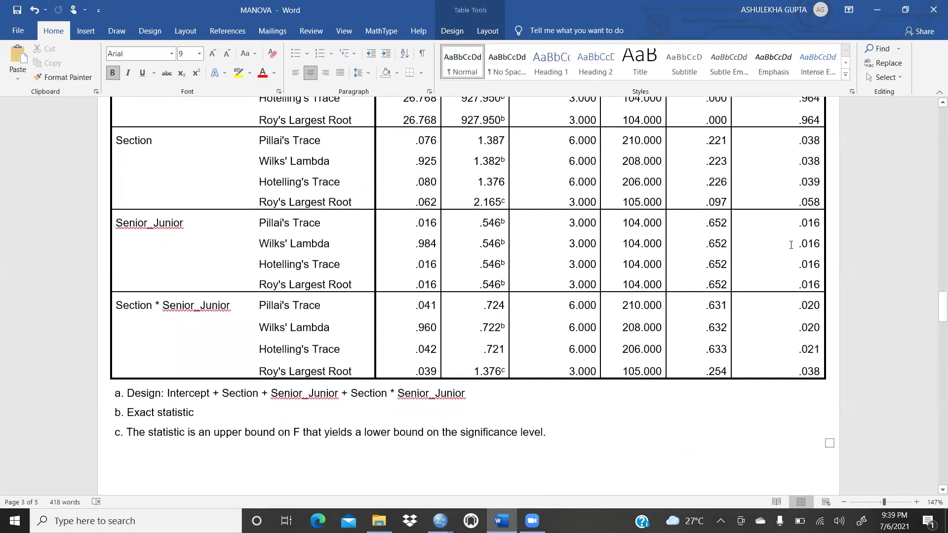
scroll(790, 245, down, 1)
scroll(790, 245, down, 1)
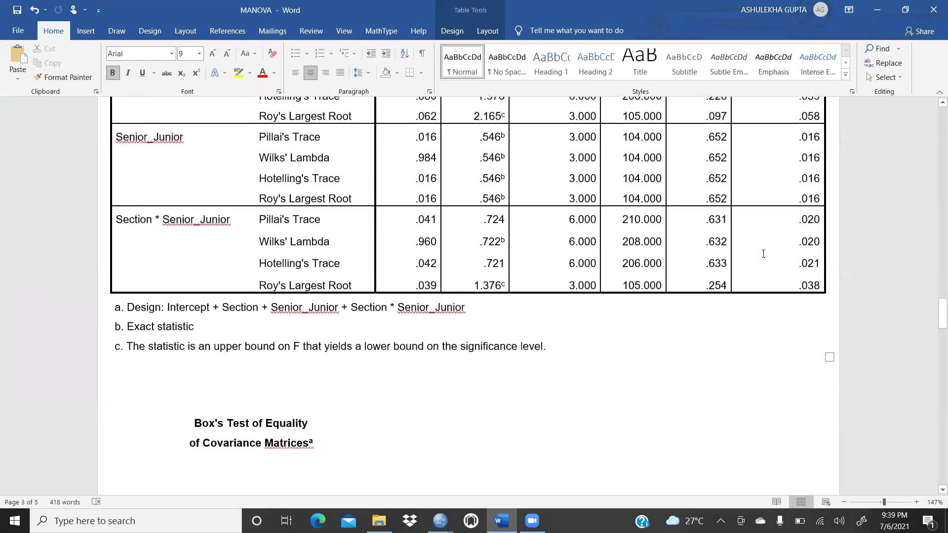
Highlight in yellow the Sig. values of the Section, Senior_Junior and Section * Senior_Junior effects in the Multivariate Tests table
scroll(627, 231, up, 5)
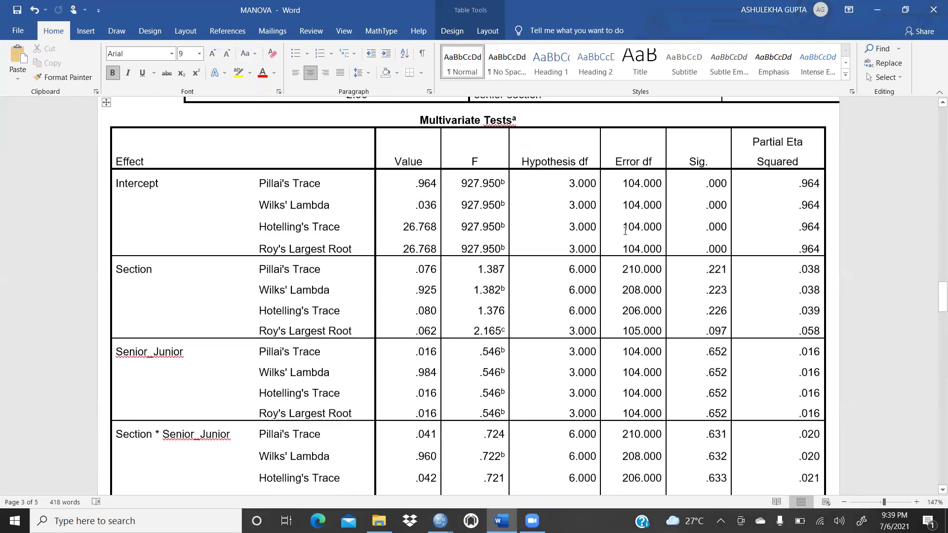
scroll(688, 206, down, 1)
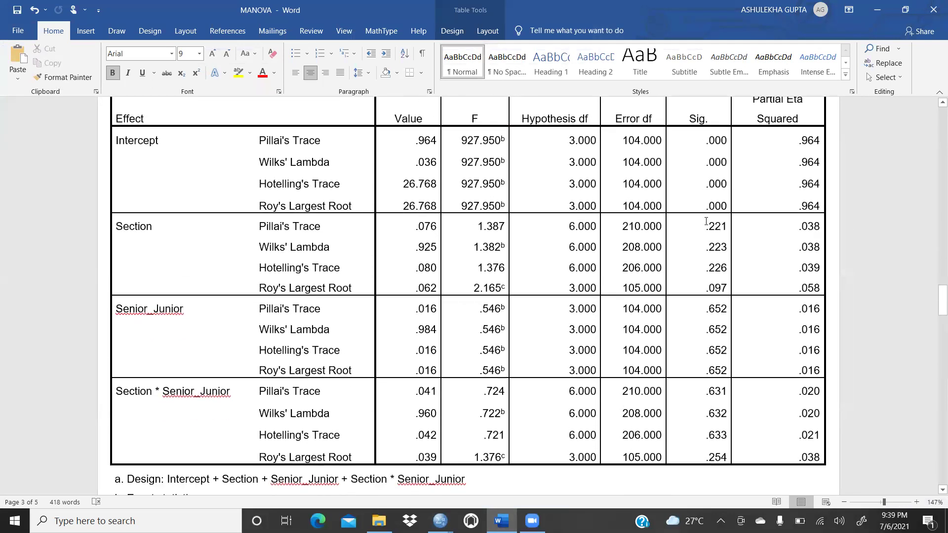
drag(707, 226, 725, 457)
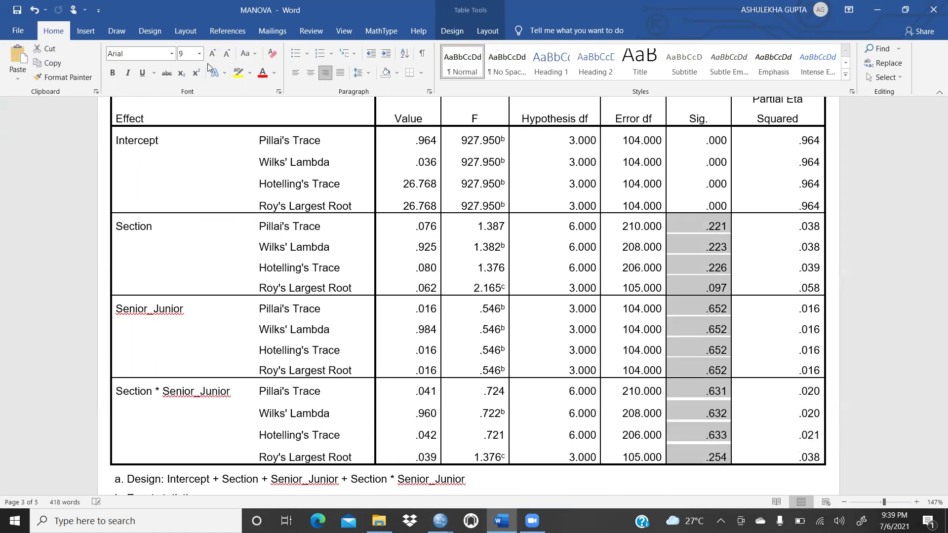
click(239, 73)
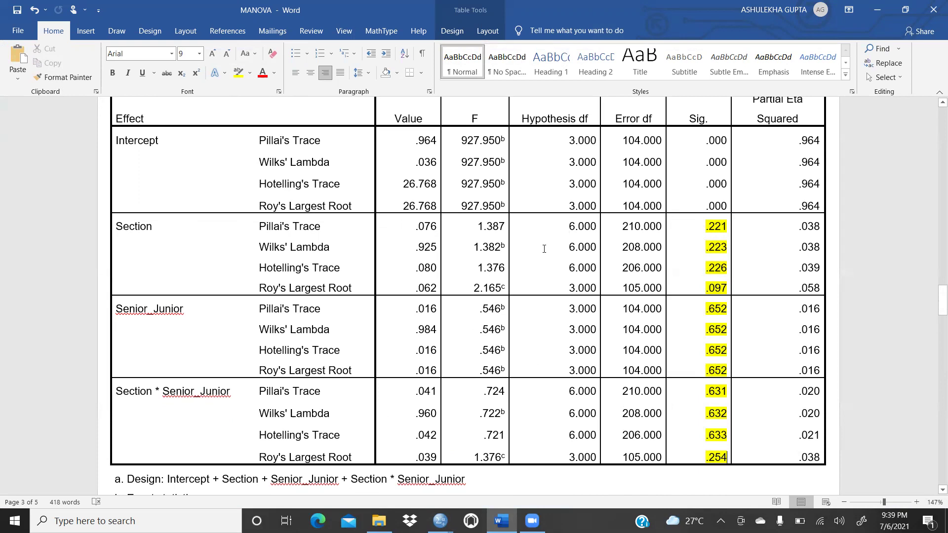
Switch to the SPSS output and review the Levene's Test, Between-Subjects Effects, Estimates and Pairwise Comparisons tables
scroll(544, 248, down, 3)
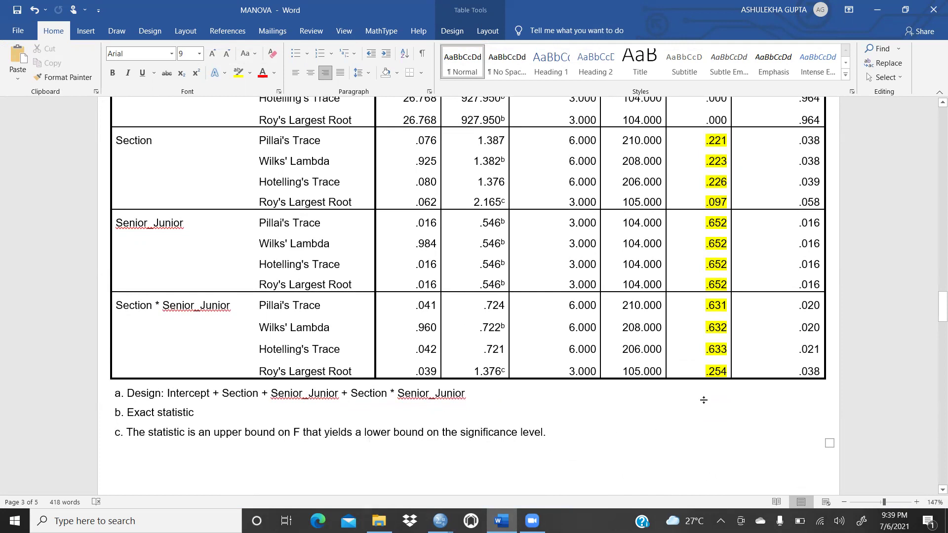
scroll(705, 354, down, 6)
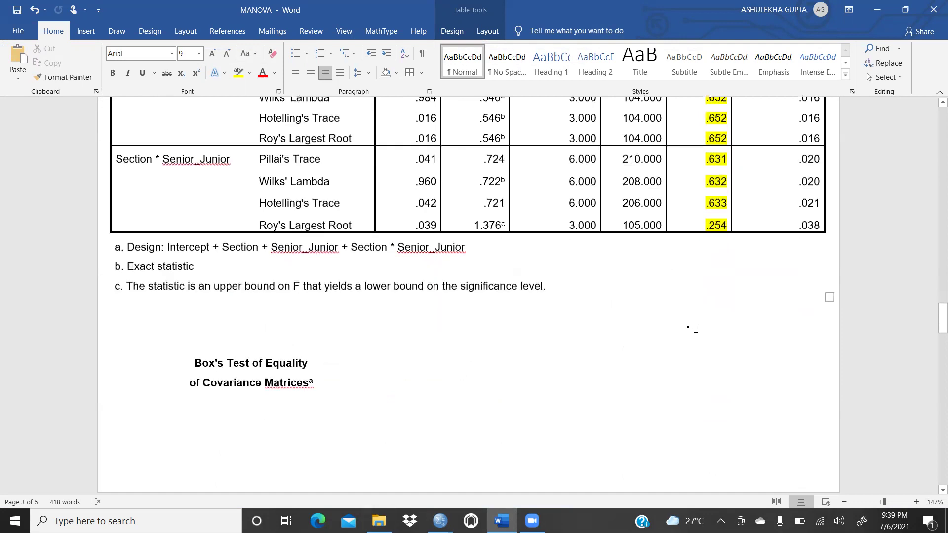
scroll(695, 326, down, 9)
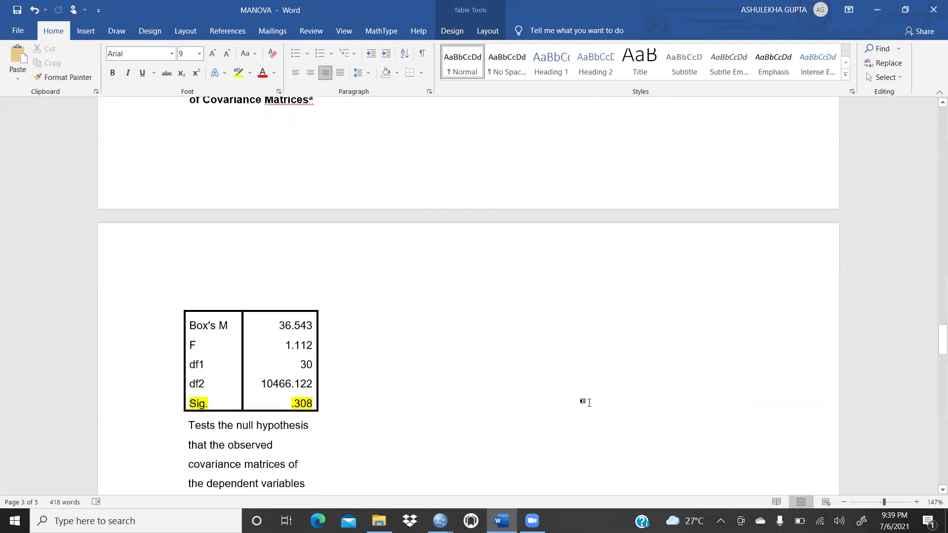
click(440, 521)
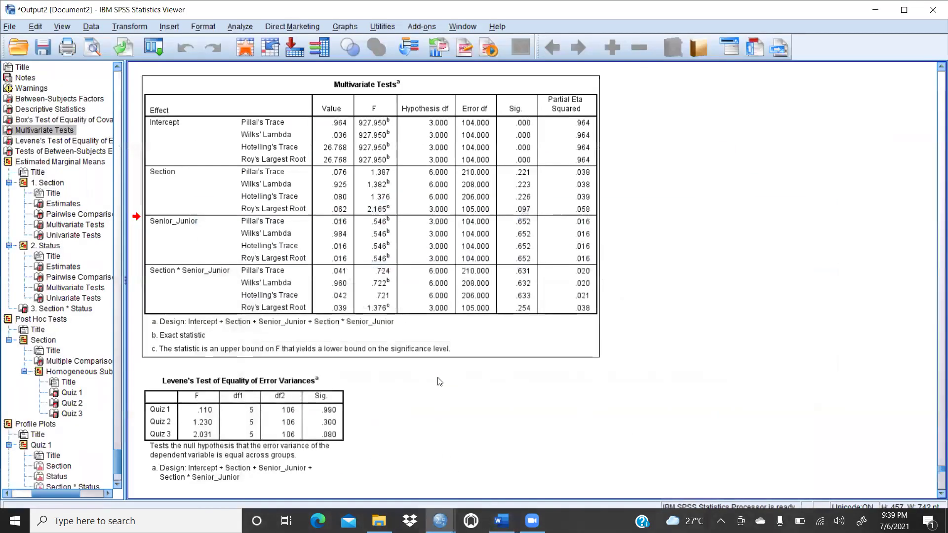
scroll(420, 381, down, 2)
click(197, 324)
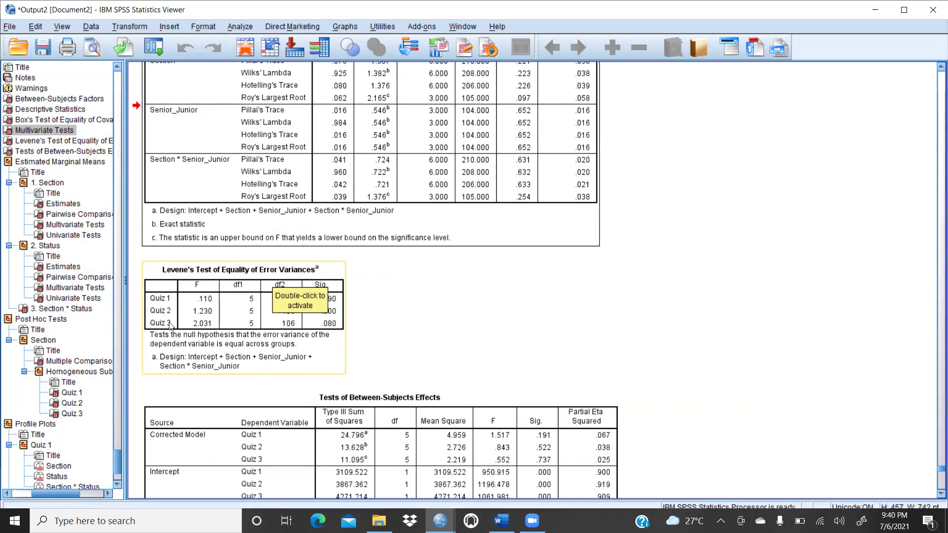
scroll(539, 341, down, 3)
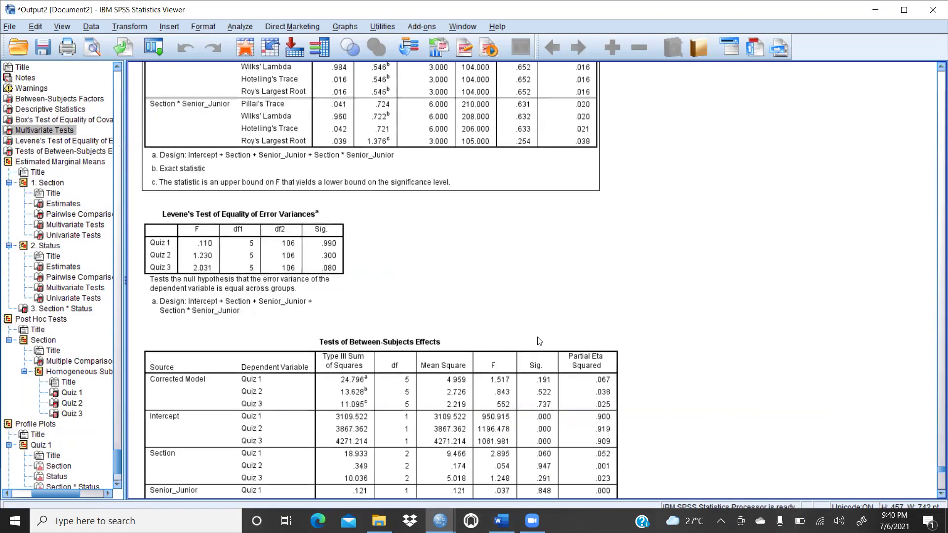
scroll(523, 279, down, 3)
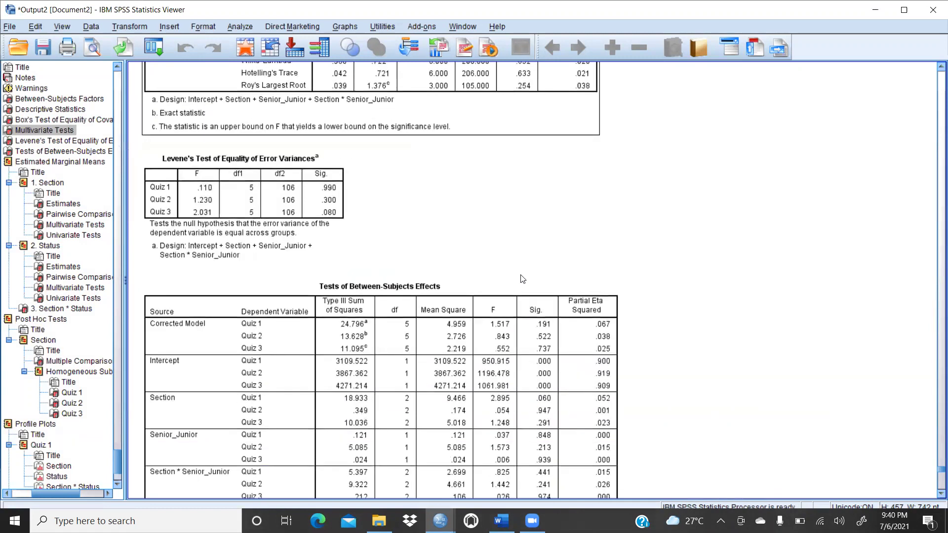
scroll(523, 279, down, 6)
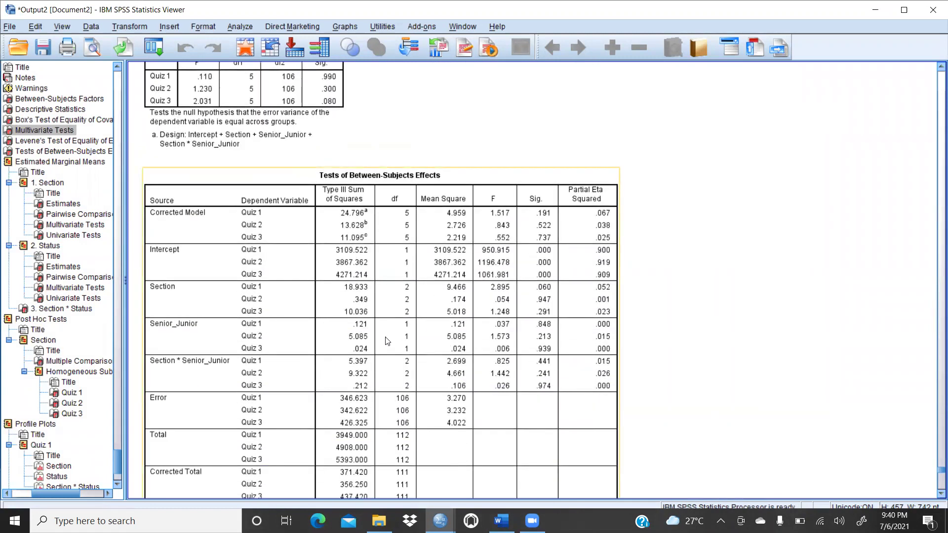
scroll(386, 341, up, 12)
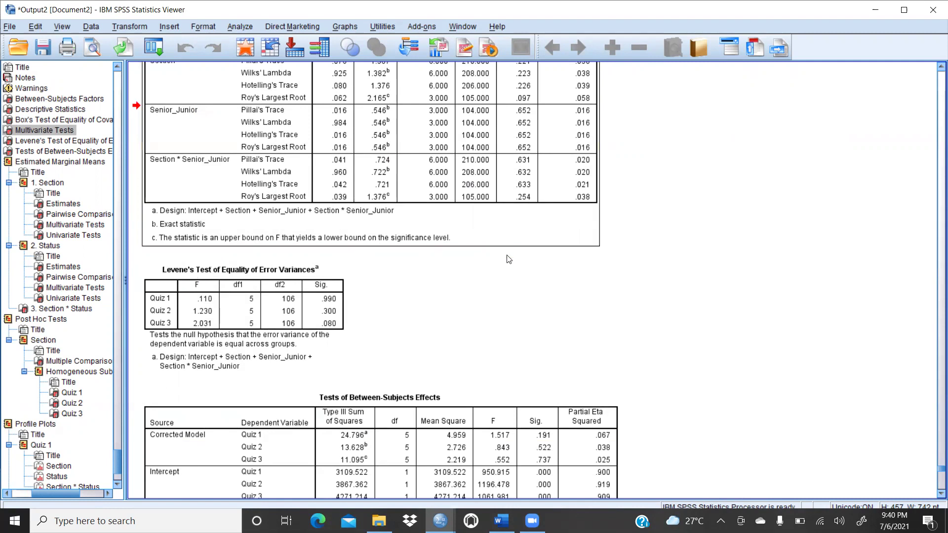
scroll(509, 259, down, 15)
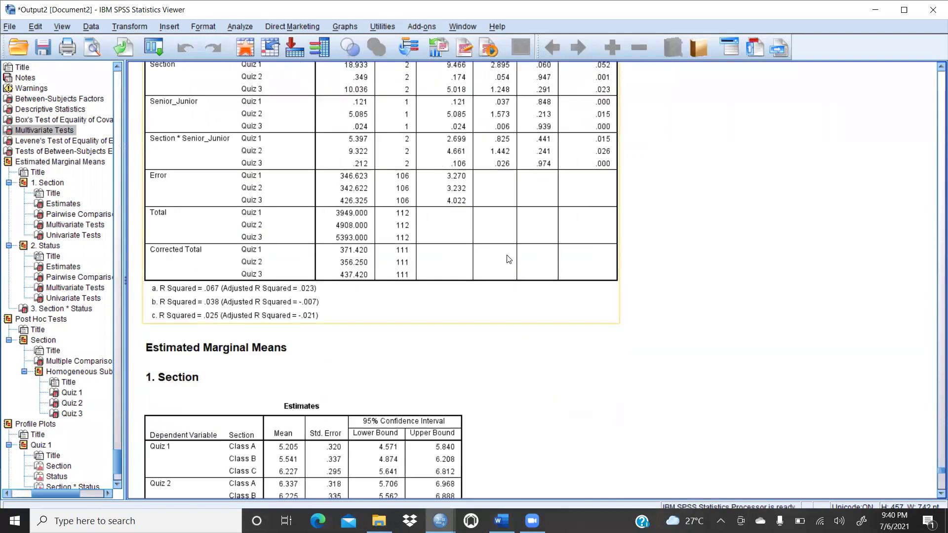
scroll(509, 259, down, 5)
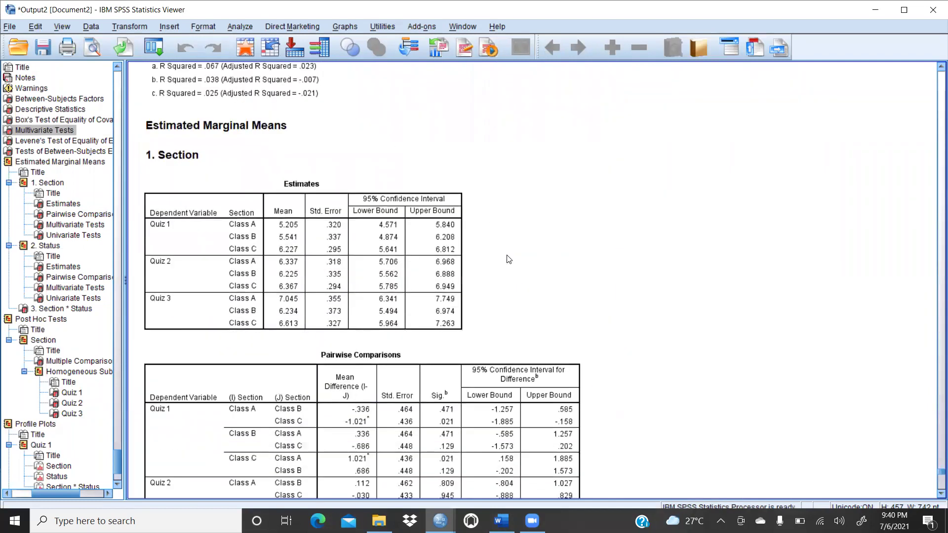
scroll(509, 259, down, 2)
scroll(509, 259, down, 8)
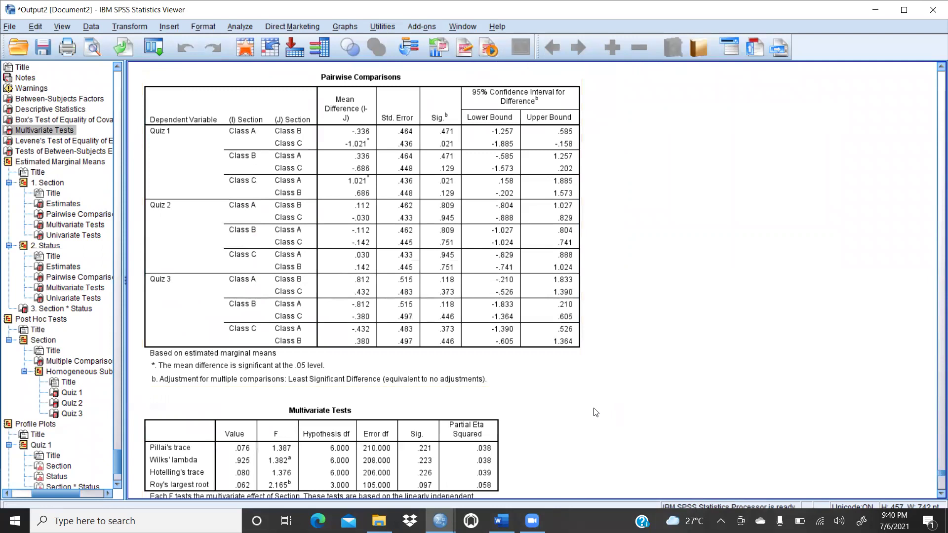
Return to Word and insert a comma after "Pillai Trace" in the first sentence under Interpretation
key(alt+Tab)
scroll(503, 379, down, 10)
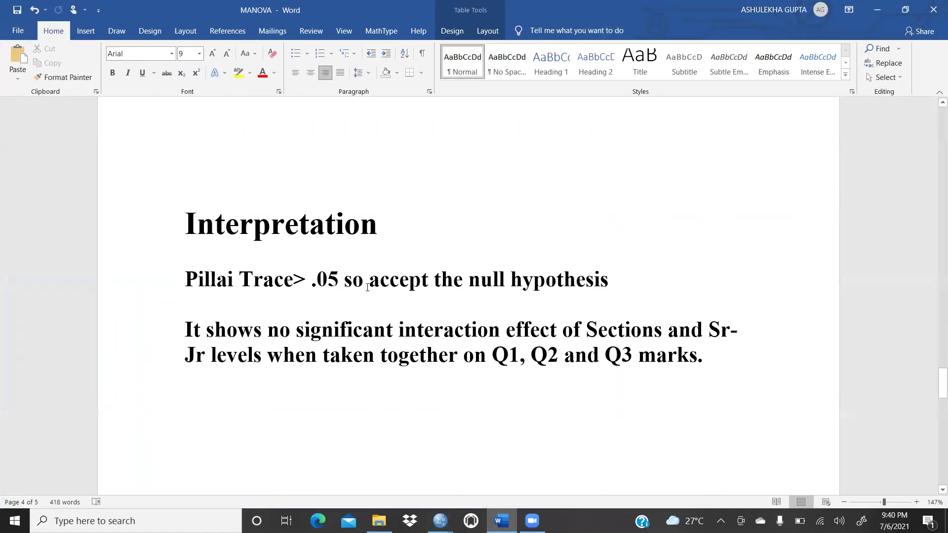
drag(639, 276, 345, 281)
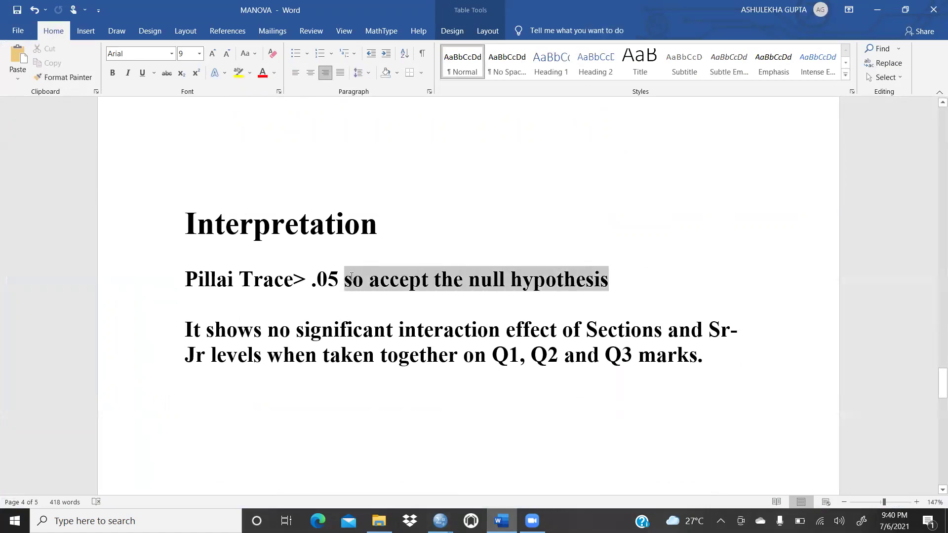
click(292, 278)
text(,)
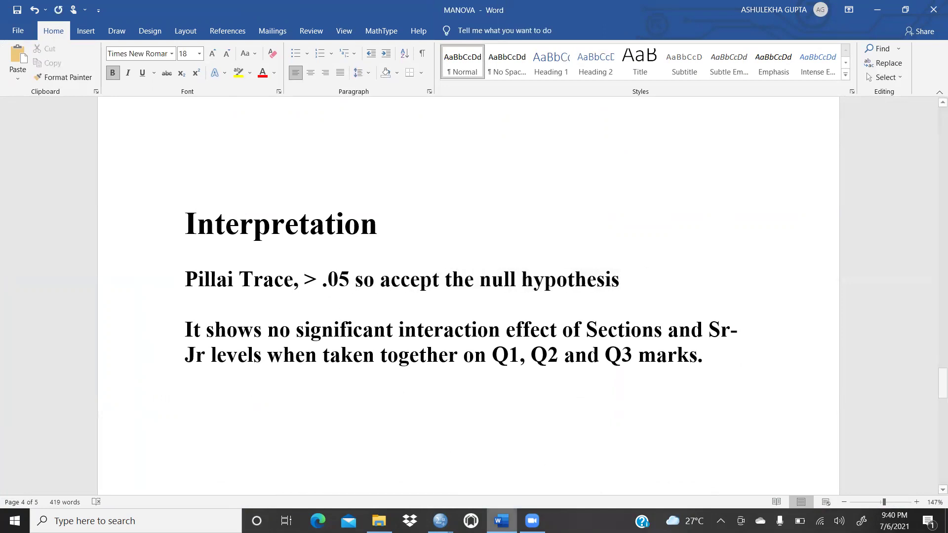
Check the second test's name in the SPSS Multivariate Tests table and add "Wilks" after "Pillai Trace," in the Word interpretation
key(alt+Tab)
scroll(501, 449, up, 10)
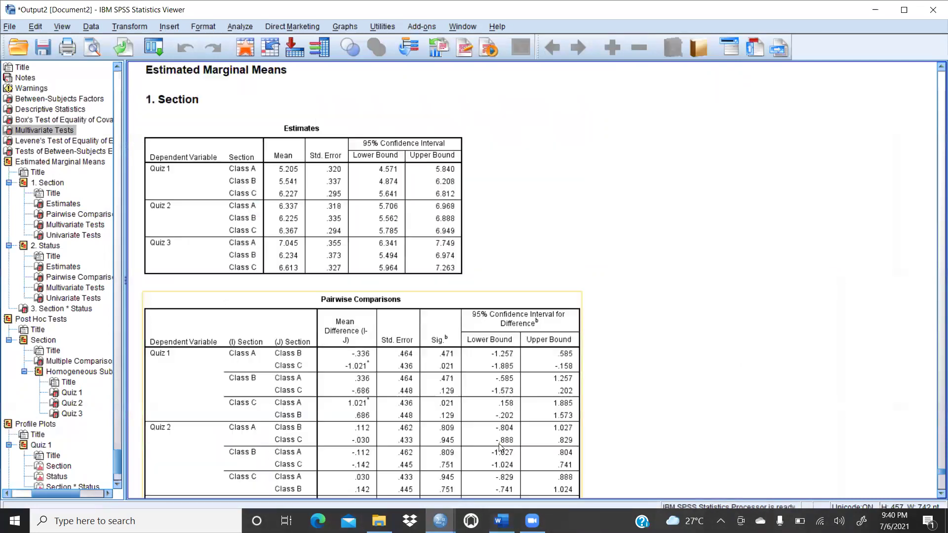
scroll(501, 448, up, 15)
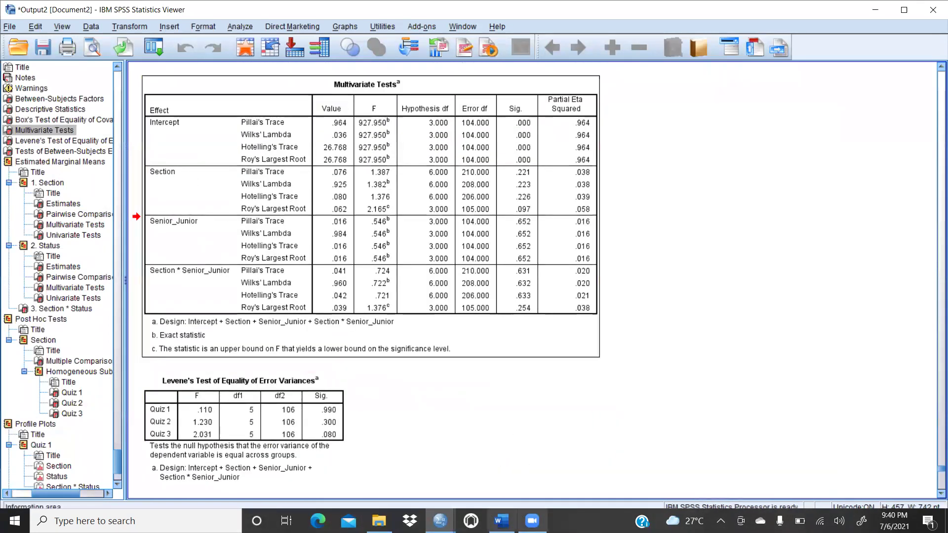
click(501, 521)
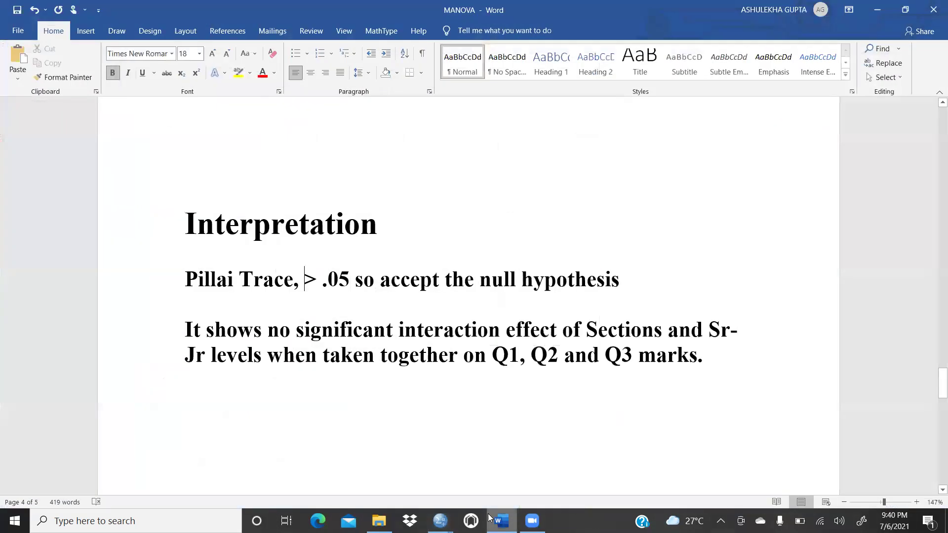
text(Wiks)
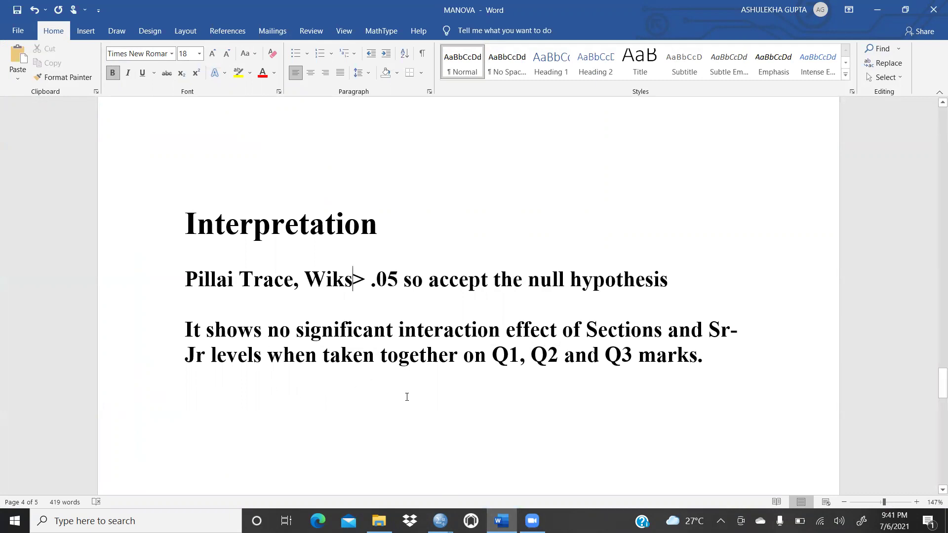
click(501, 520)
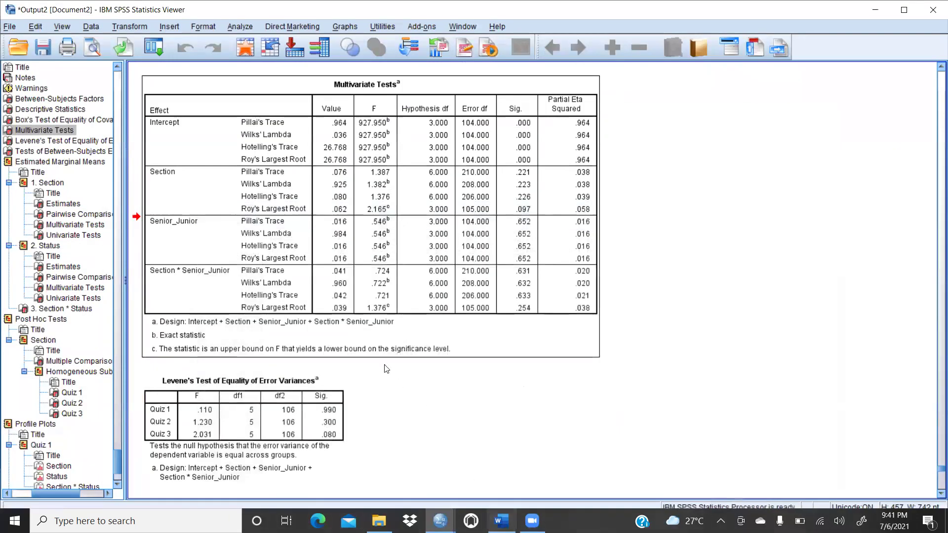
click(502, 521)
click(328, 280)
click(333, 279)
text(l)
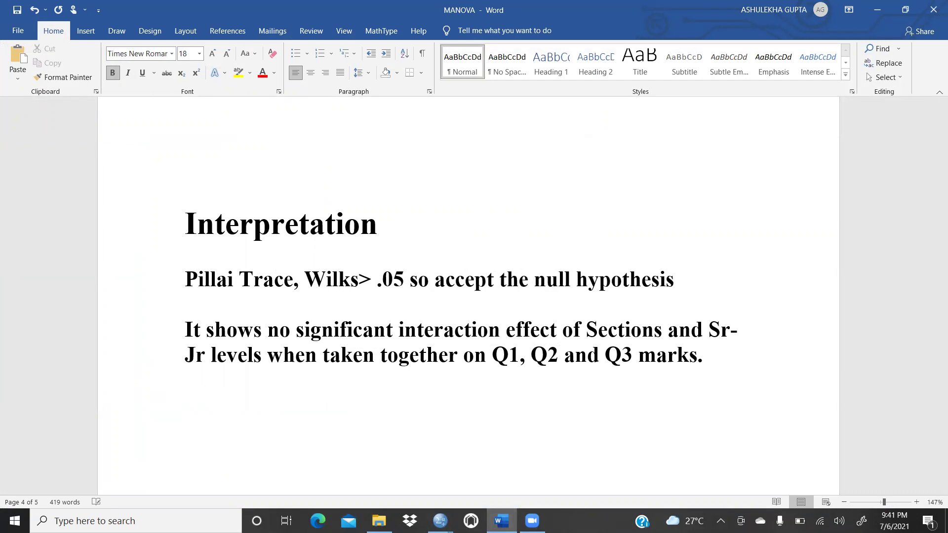
click(356, 278)
key(Right)
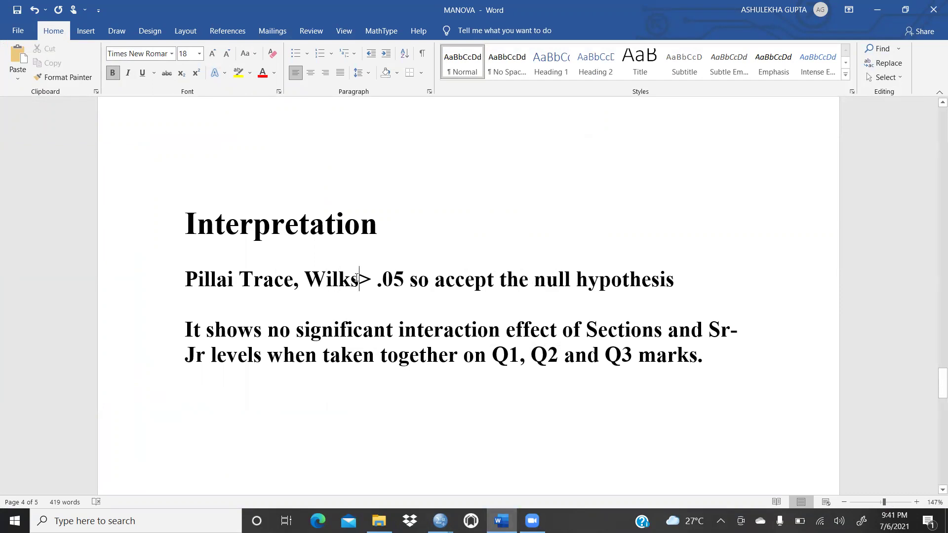
text(La)
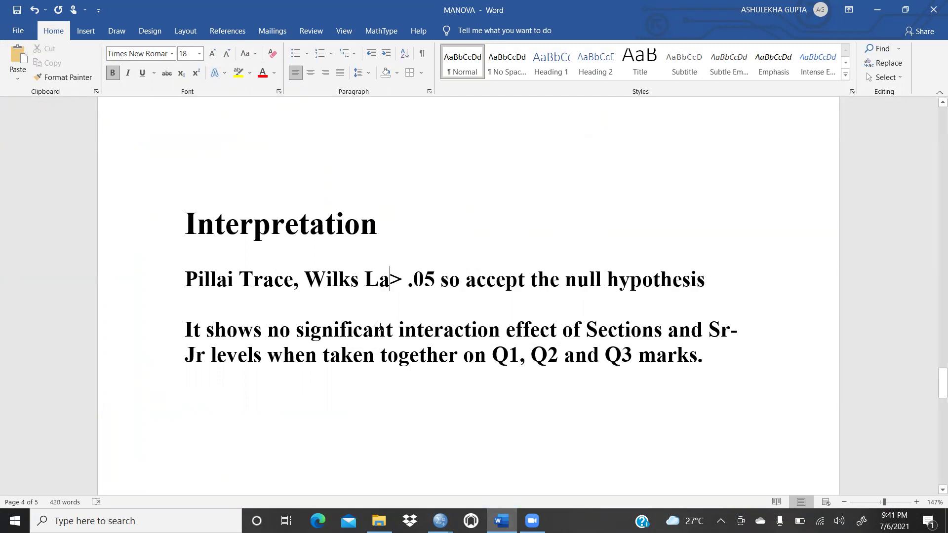
key(BackSpace)
key(BackSpace)
key(BackSpace)
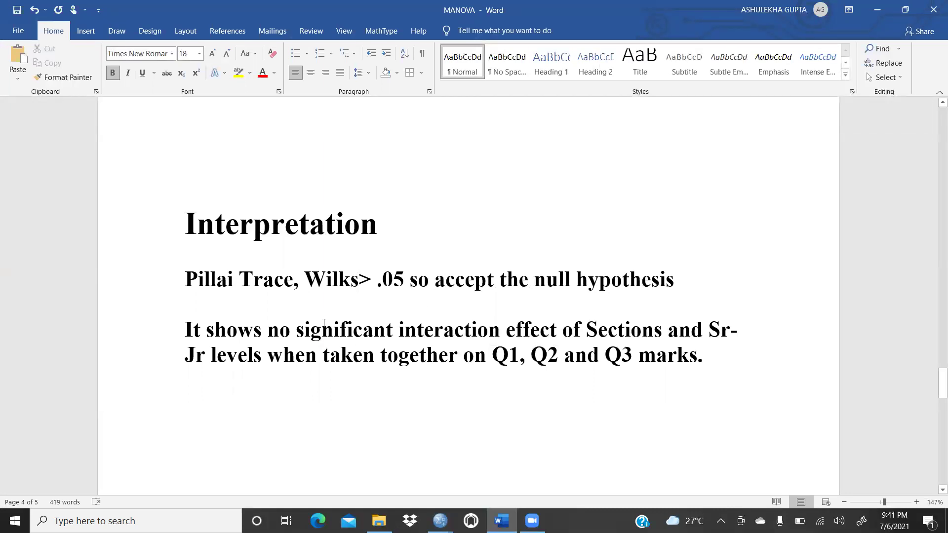
Compare the interaction-effect conclusion with the H0 statement and add "Accepted" on a new line below H0
drag(188, 321, 722, 354)
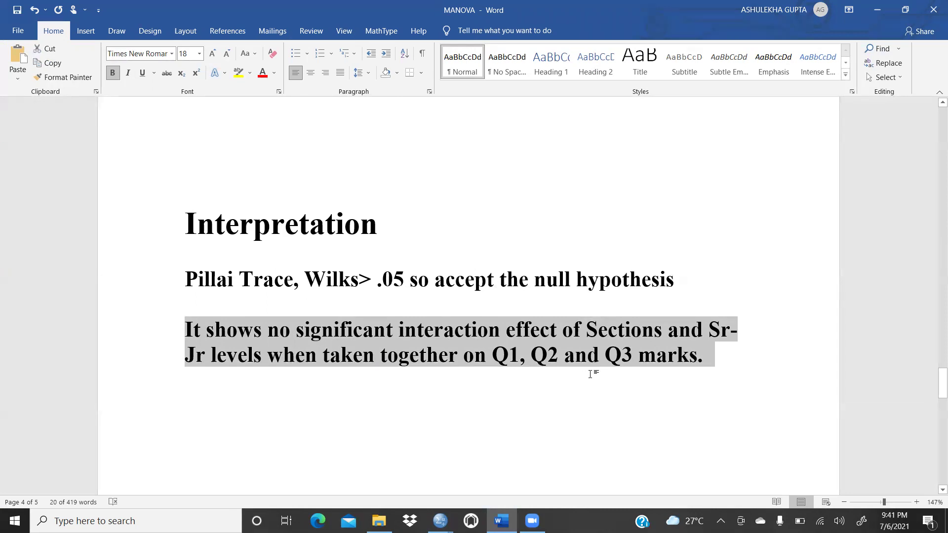
scroll(588, 375, up, 6)
scroll(583, 374, up, 15)
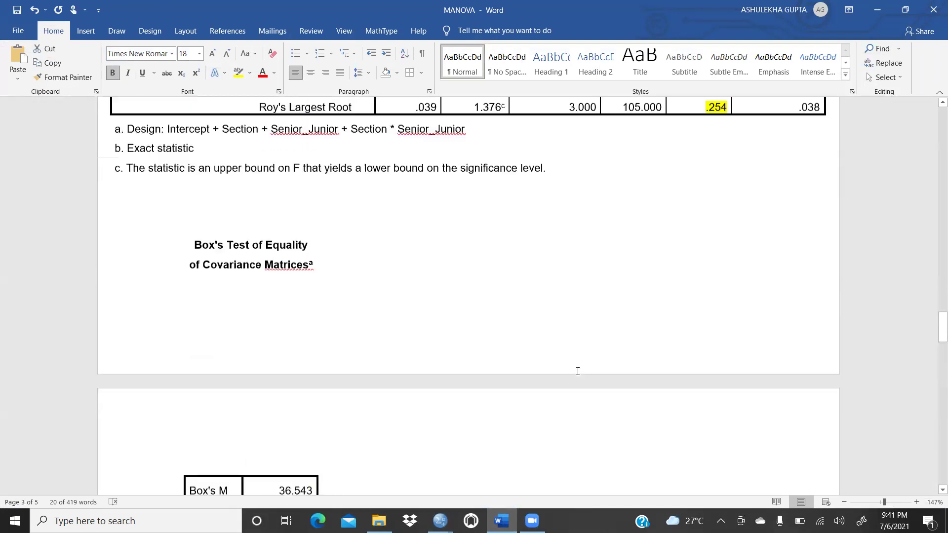
scroll(575, 370, up, 10)
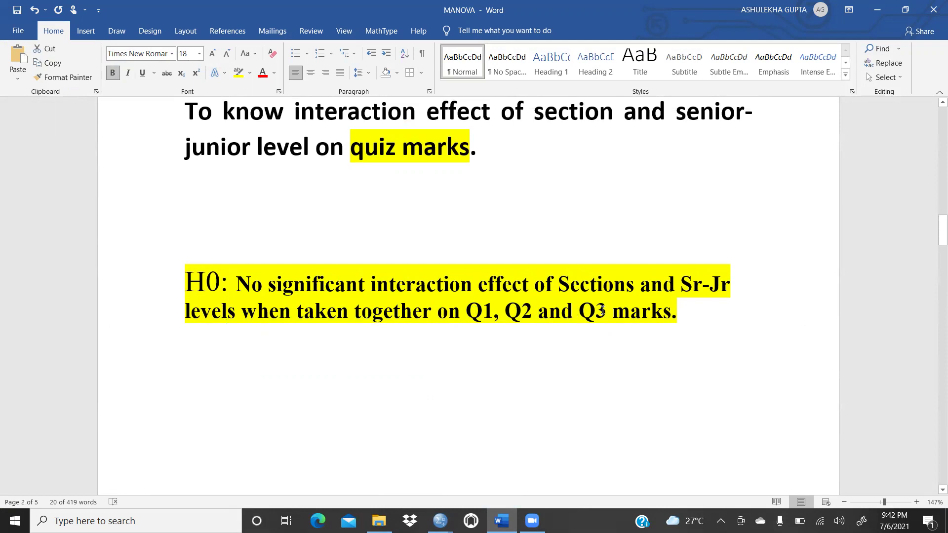
scroll(603, 311, up, 3)
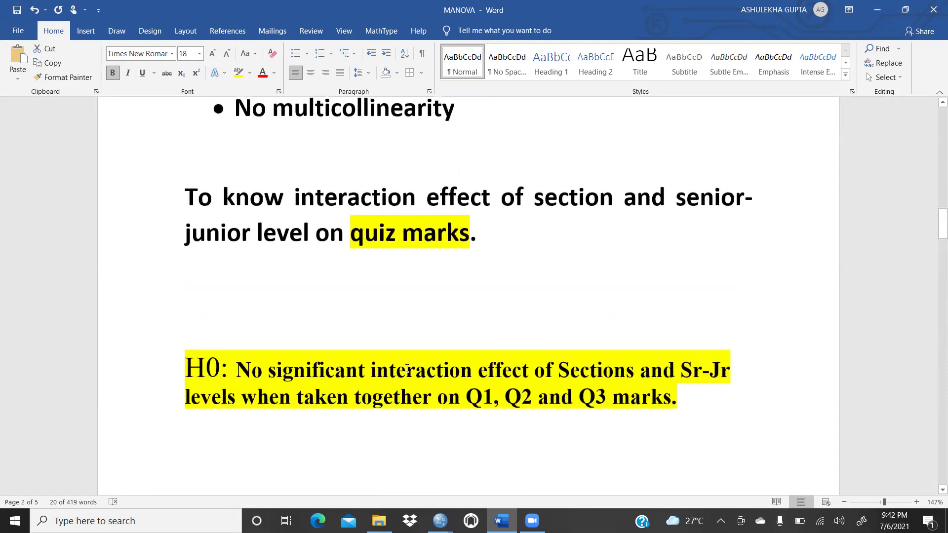
scroll(352, 361, down, 3)
click(699, 331)
click(722, 322)
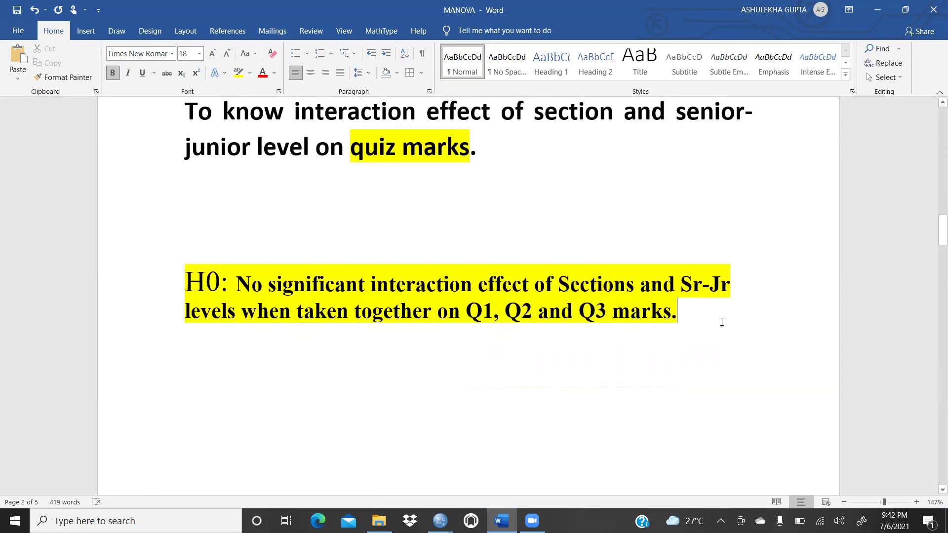
key(Return)
text(Accepted)
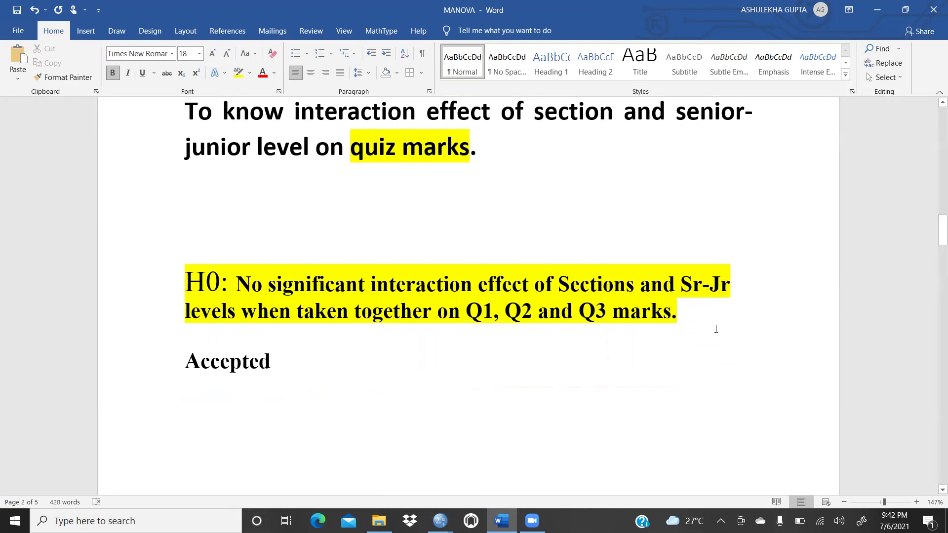
key(Return)
Switch to the SPSS output and review the tables from Levene's Test through Pairwise Comparisons and Multiple Comparisons to the Tukey Homogeneous Subsets
click(440, 521)
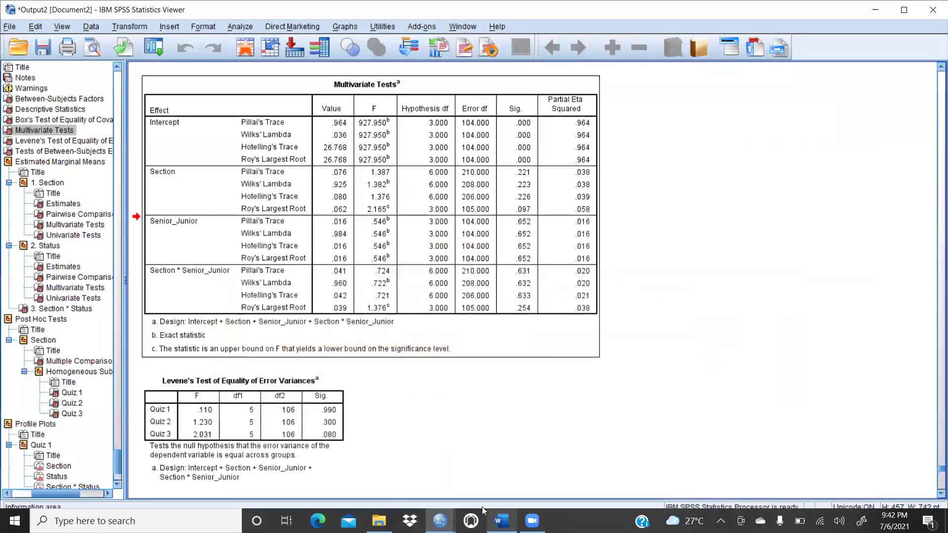
scroll(420, 365, down, 3)
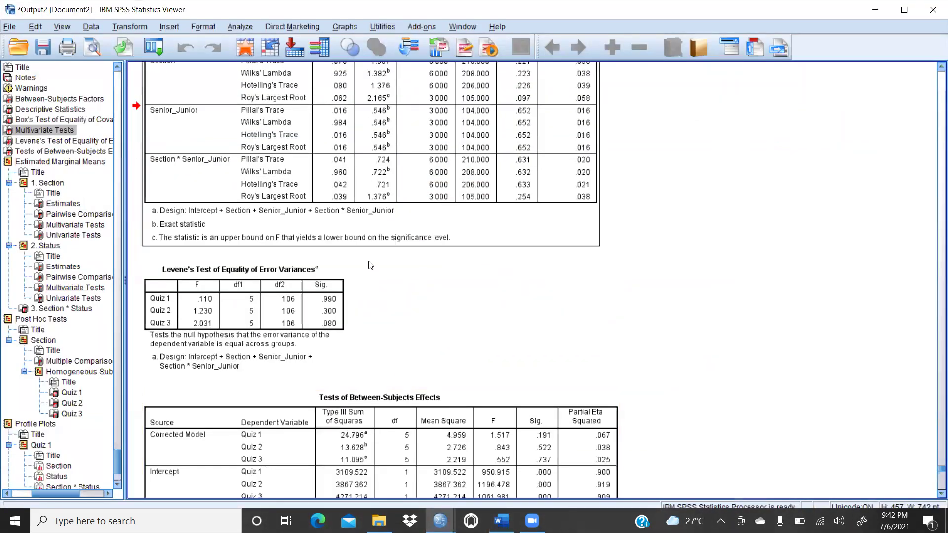
scroll(370, 265, down, 20)
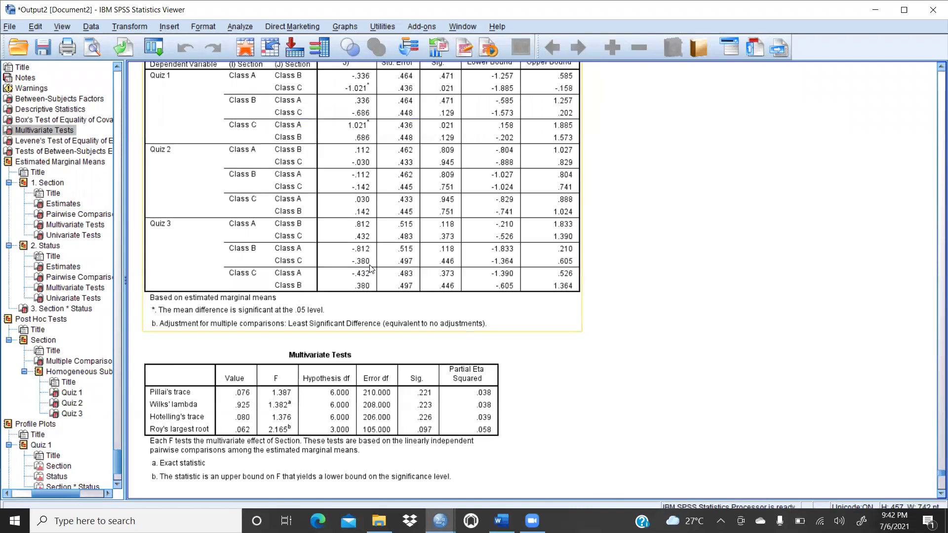
scroll(372, 269, down, 3)
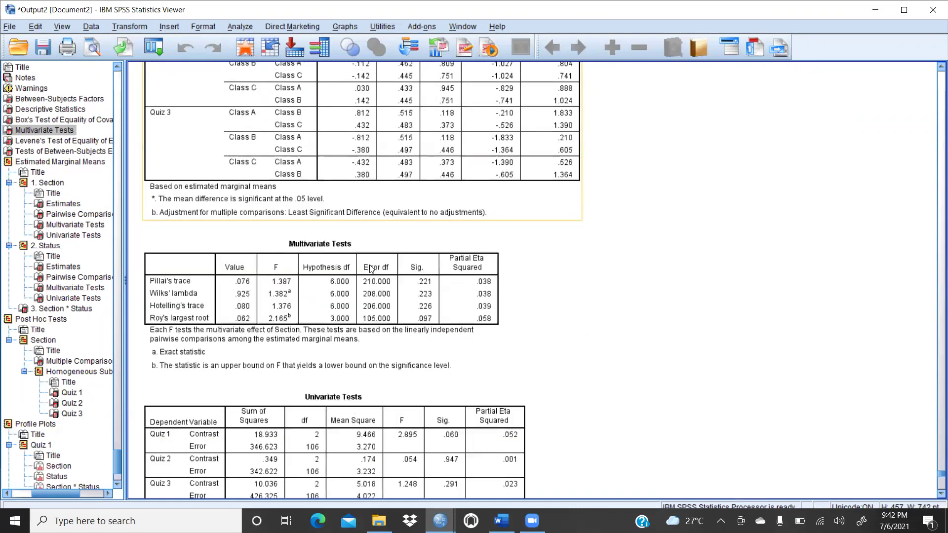
scroll(372, 269, down, 15)
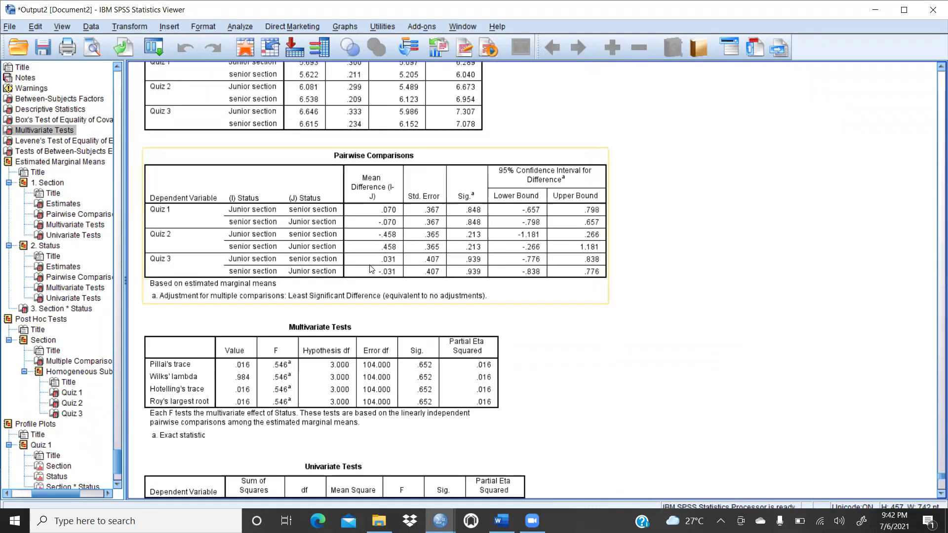
scroll(372, 270, down, 20)
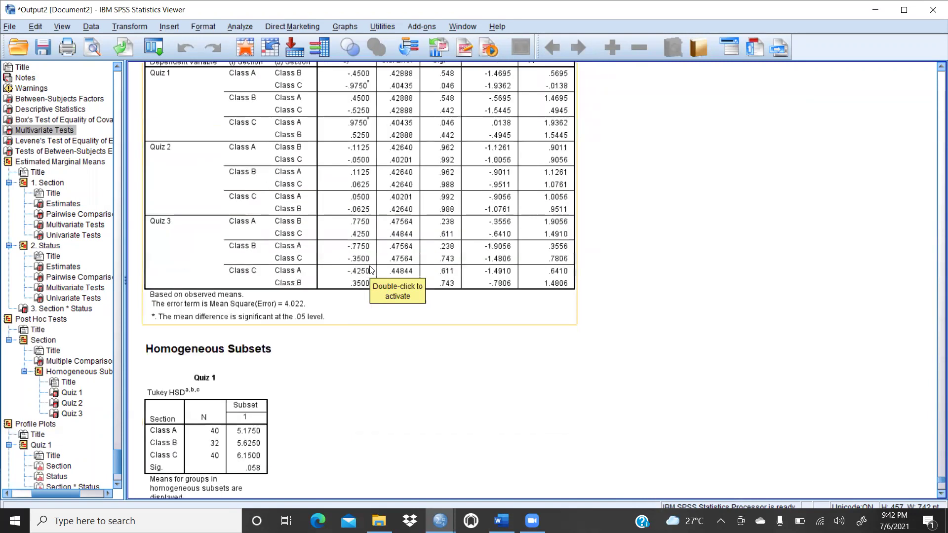
scroll(372, 269, down, 6)
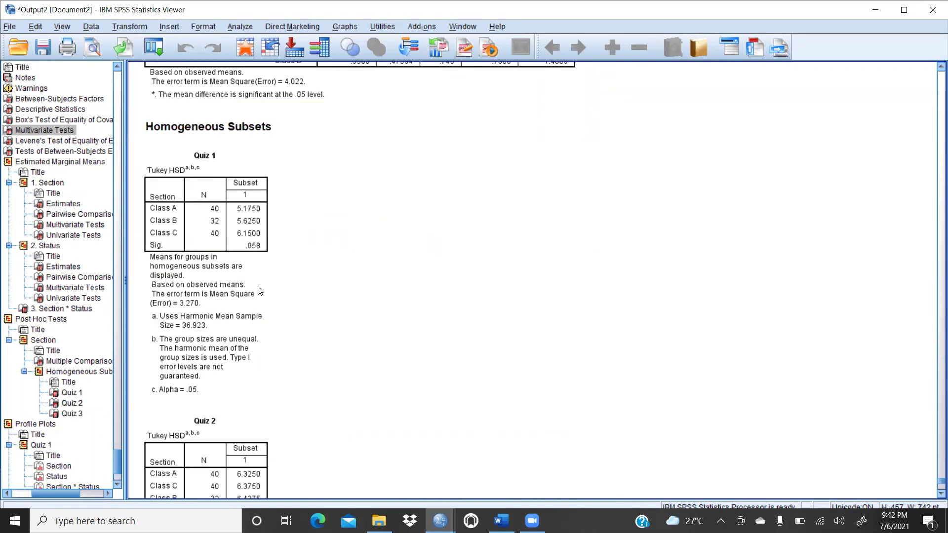
scroll(294, 209, down, 6)
Examine the Quiz 1 profile plots by Section, Status and their interaction, plus the Quiz 2 plot by Section
scroll(294, 210, down, 16)
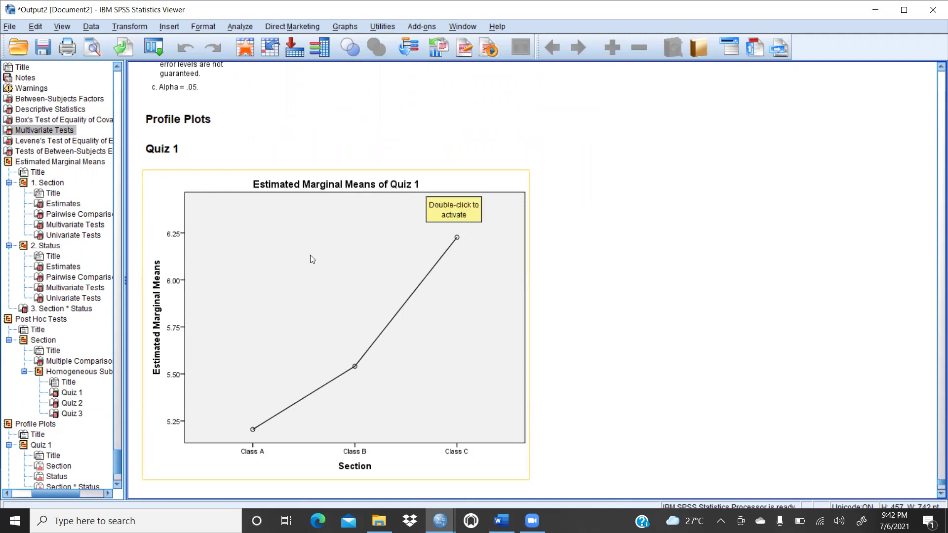
scroll(358, 400, down, 2)
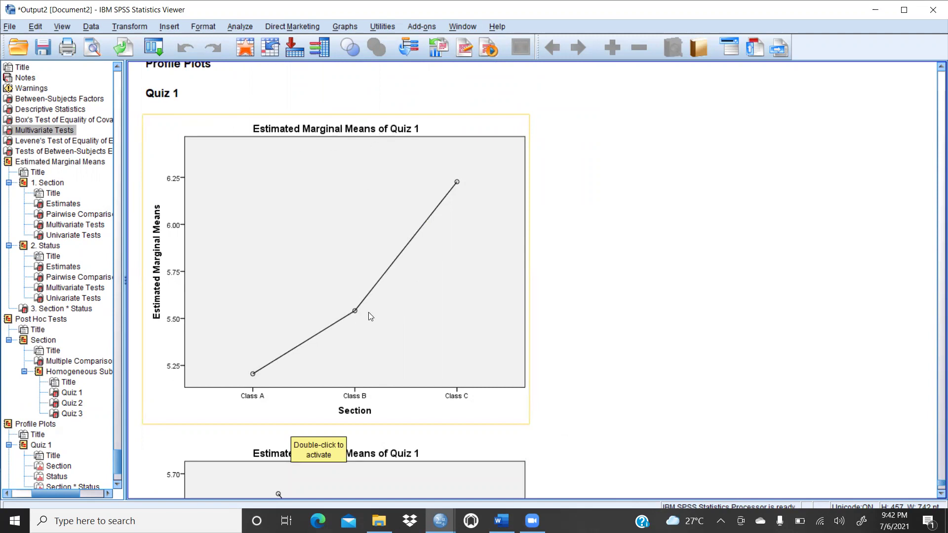
scroll(244, 277, down, 10)
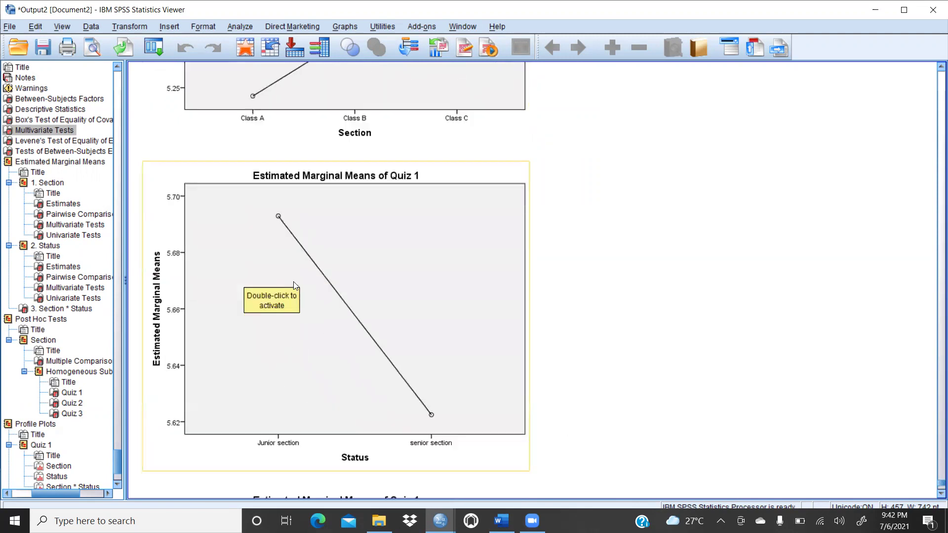
scroll(347, 269, down, 8)
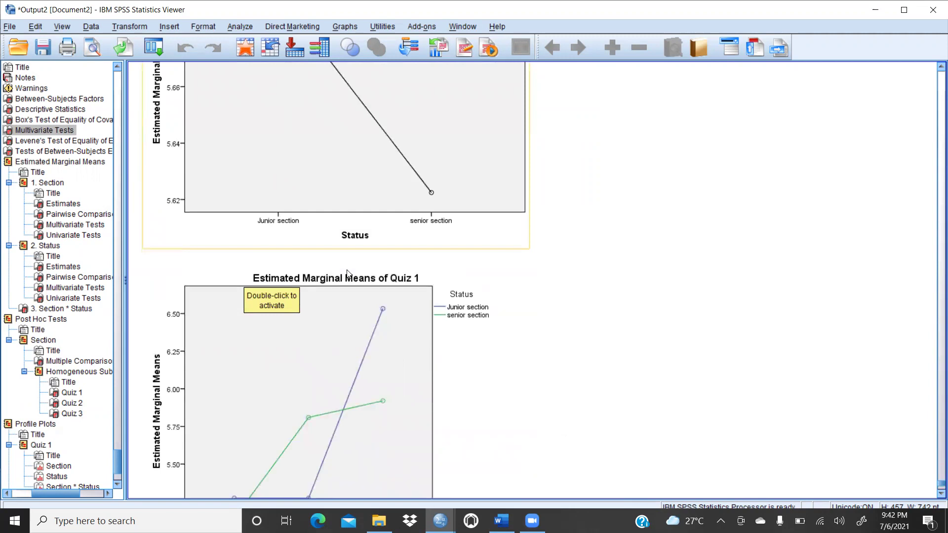
click(347, 273)
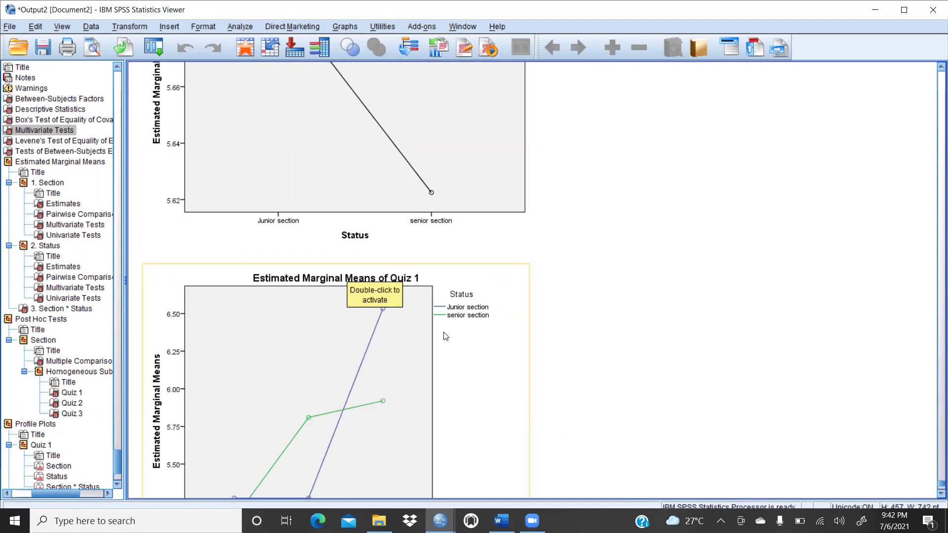
scroll(445, 332, down, 1)
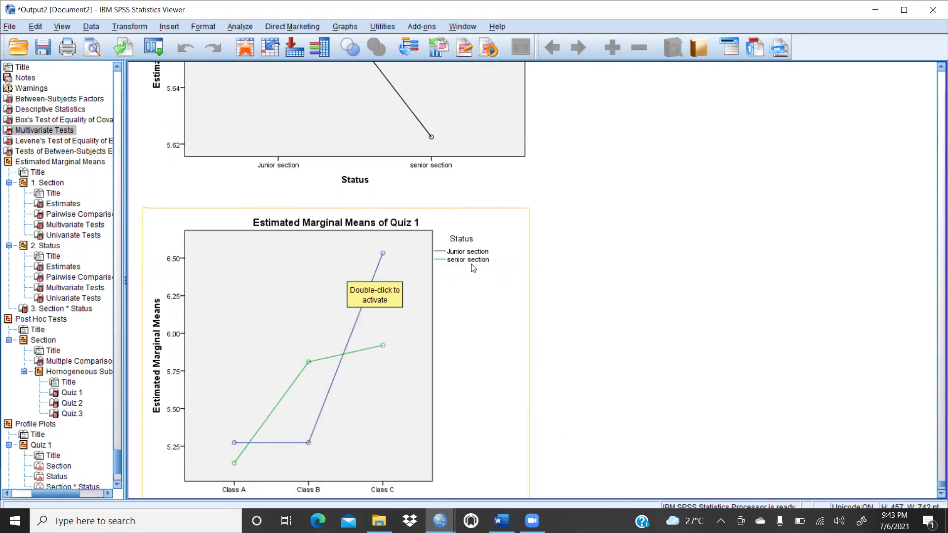
scroll(434, 304, down, 1)
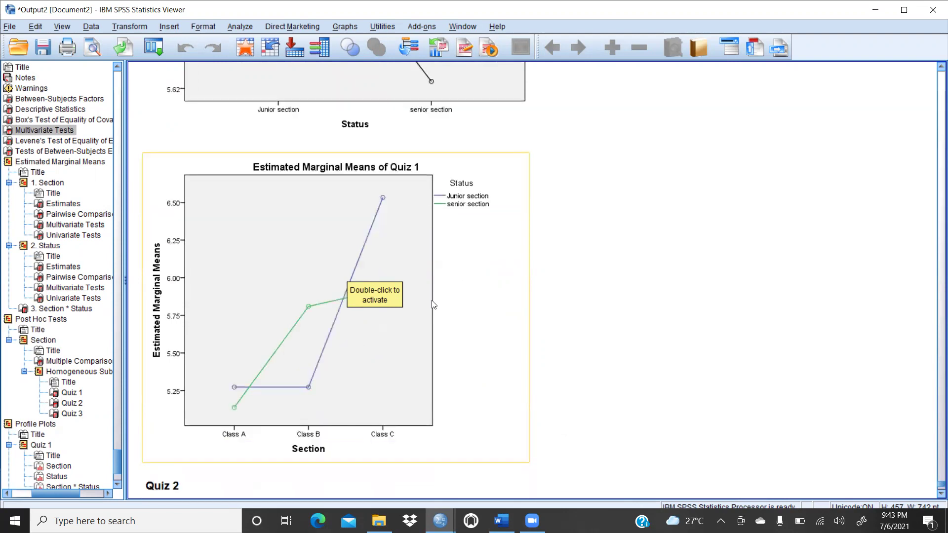
scroll(432, 305, up, 4)
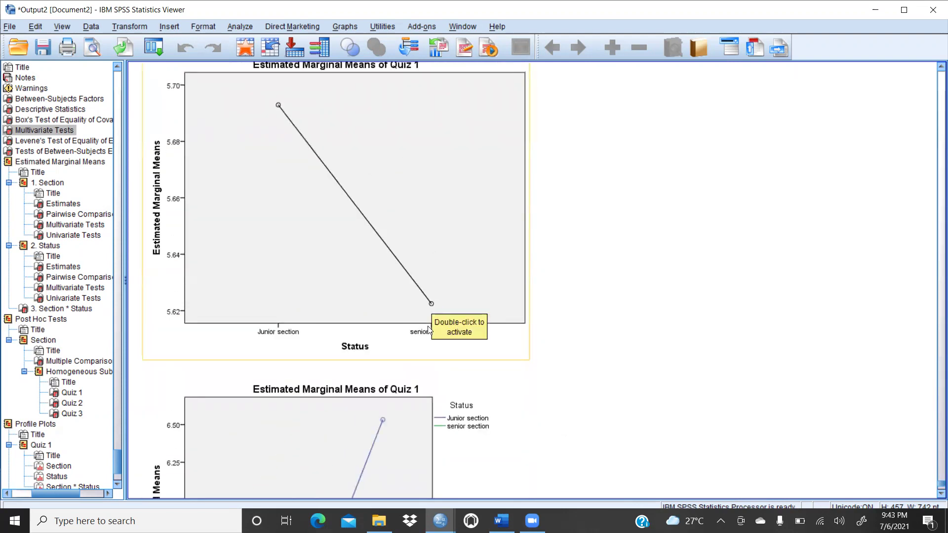
scroll(300, 260, up, 1)
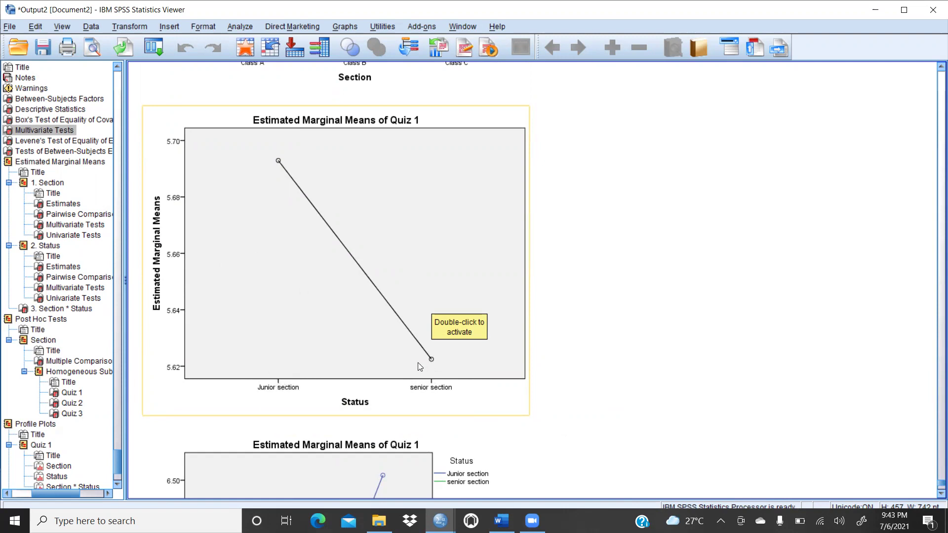
scroll(418, 366, down, 10)
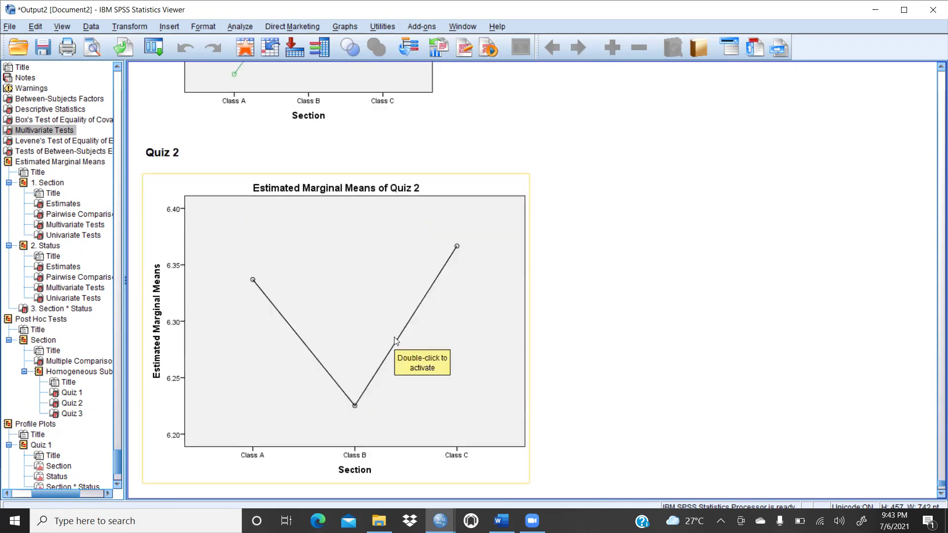
Return to the MANOVA document in Word and look back from the H0 statement to the start of the Assumptions section
click(501, 521)
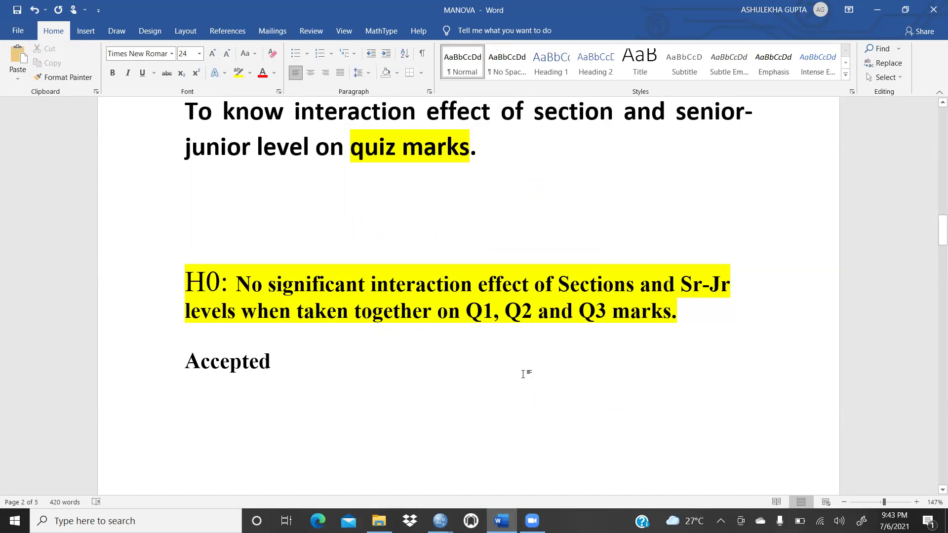
scroll(518, 374, up, 3)
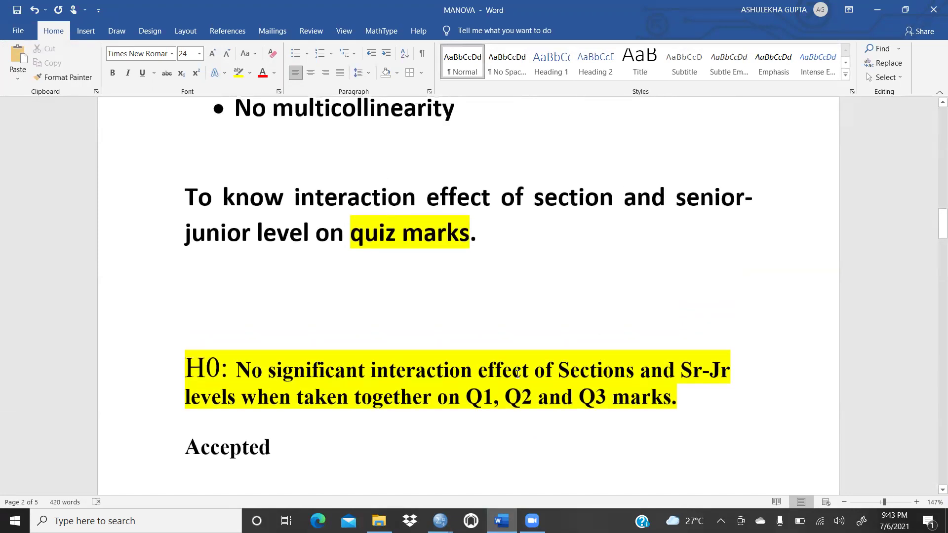
scroll(517, 374, up, 10)
scroll(514, 373, up, 10)
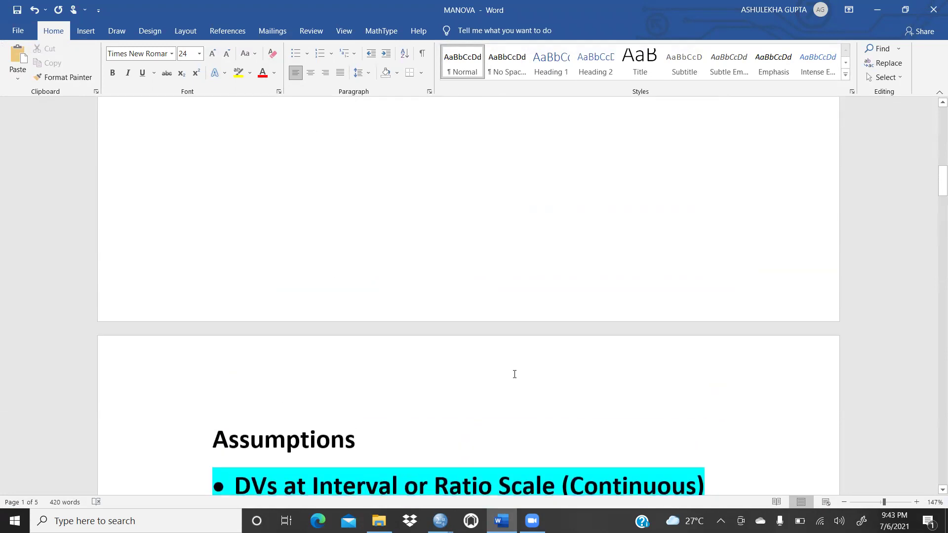